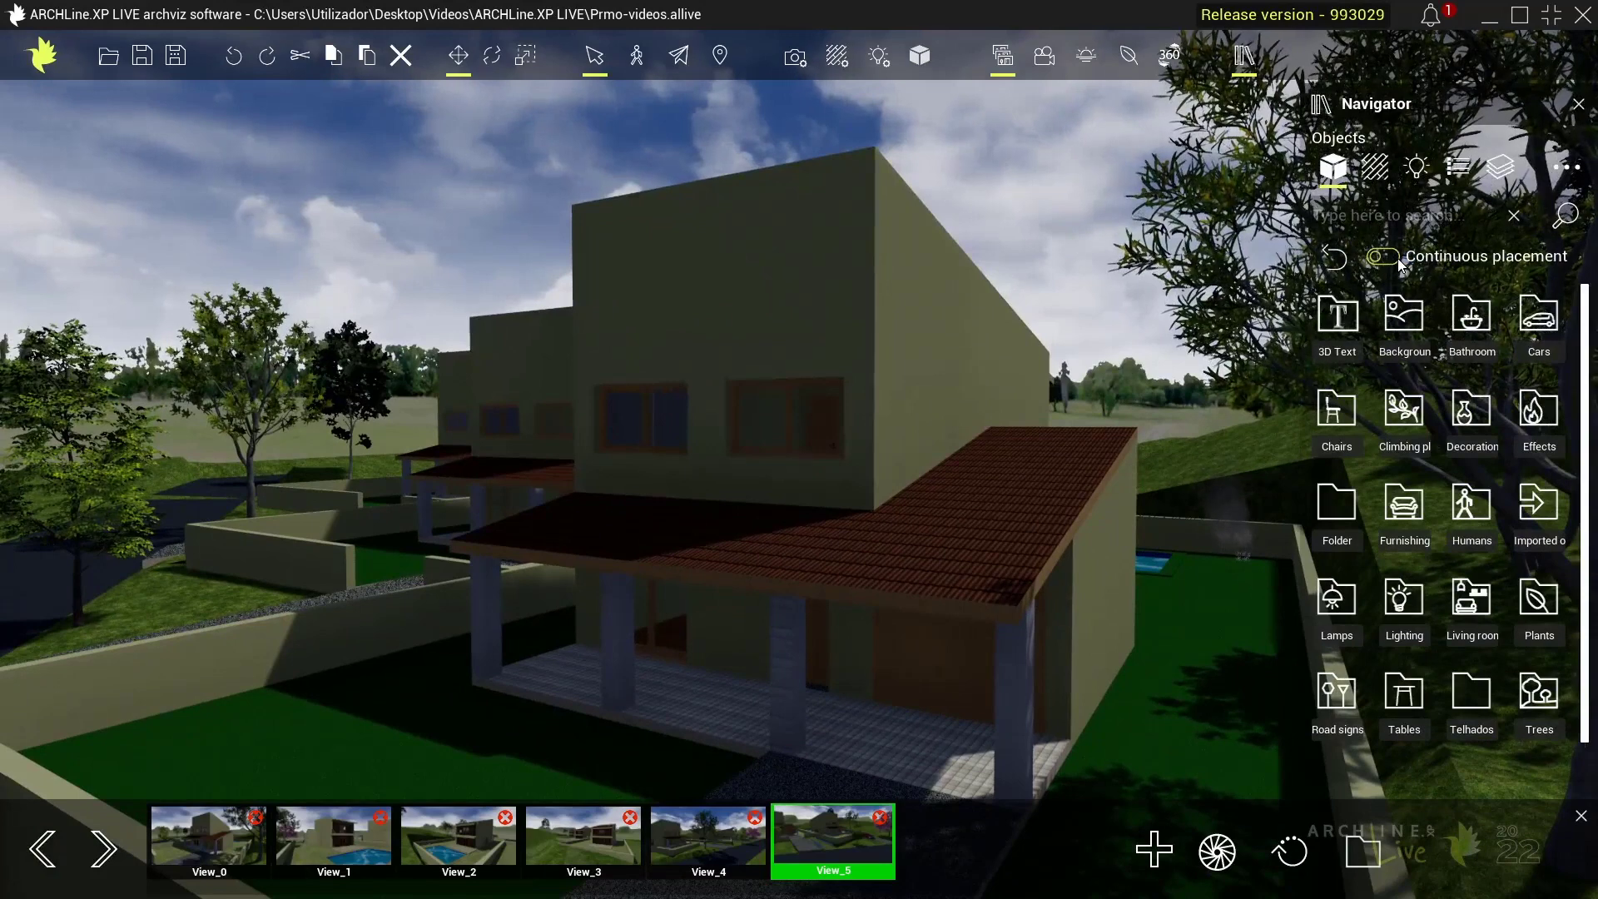
- Reopen the Library panel and page through Materials, Lights and Project to the Layers list (Default Layer, 15 items)
click(1578, 108)
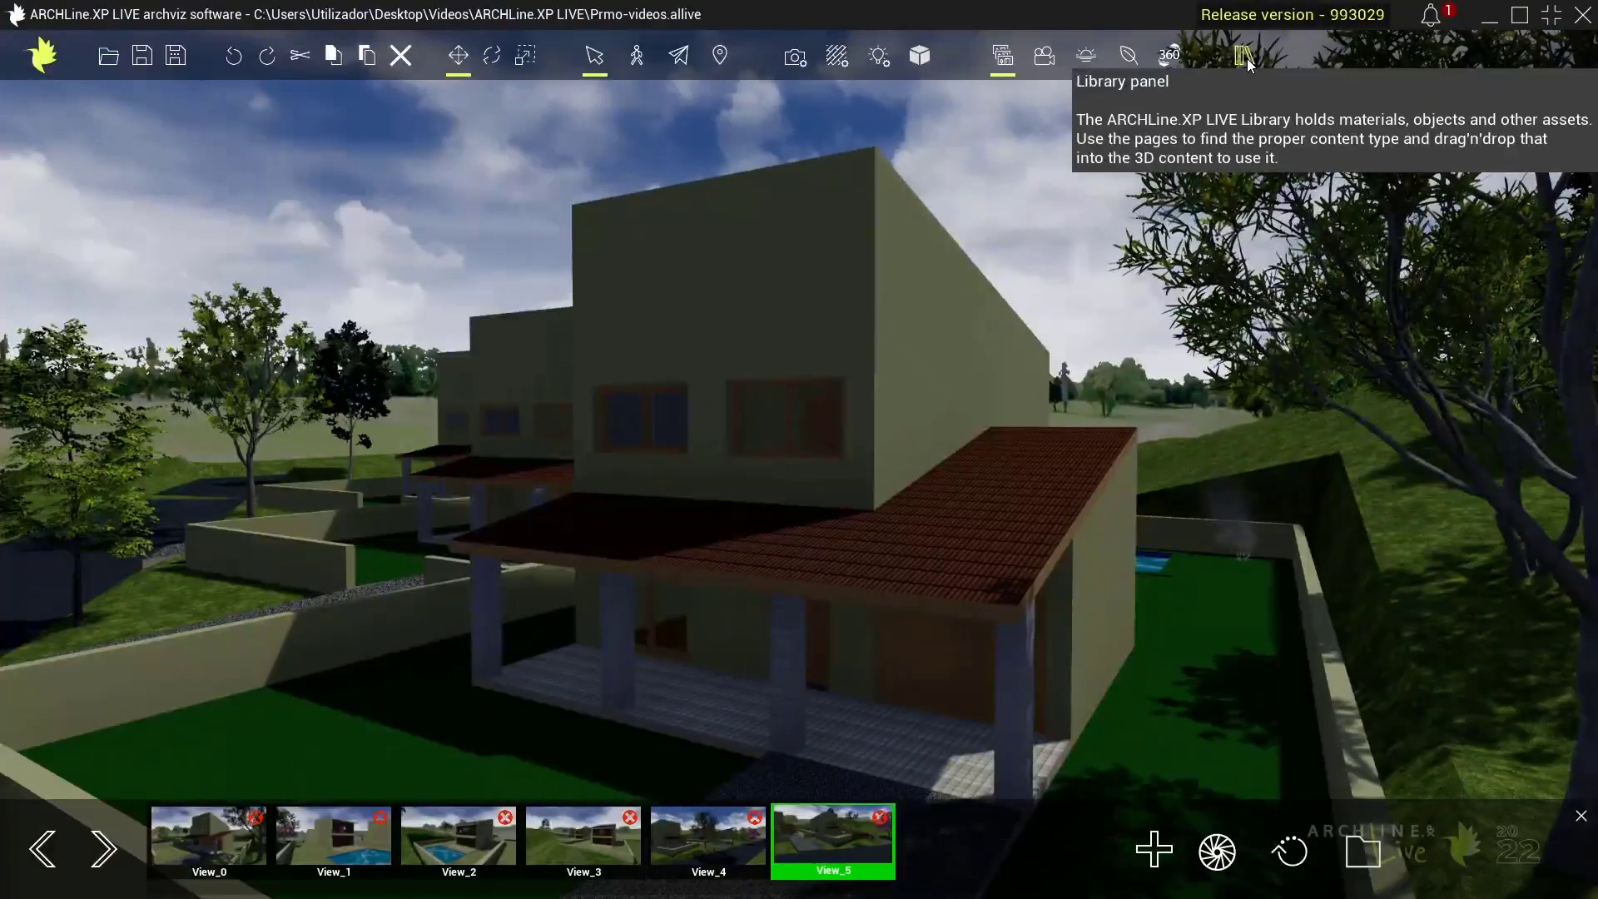
click(1247, 58)
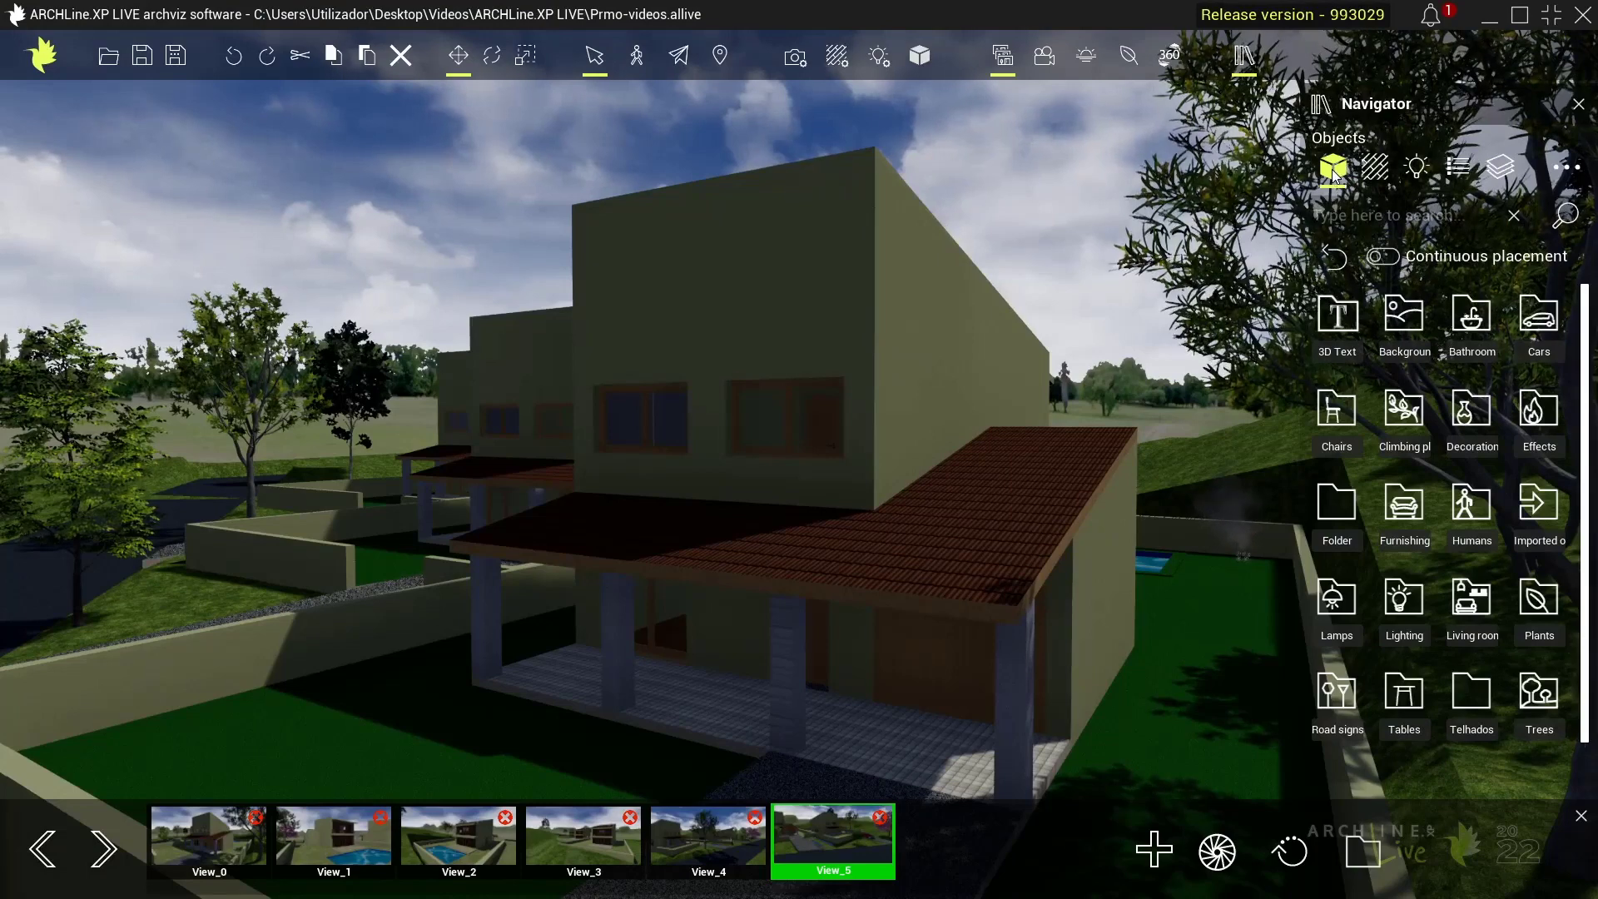
click(1373, 171)
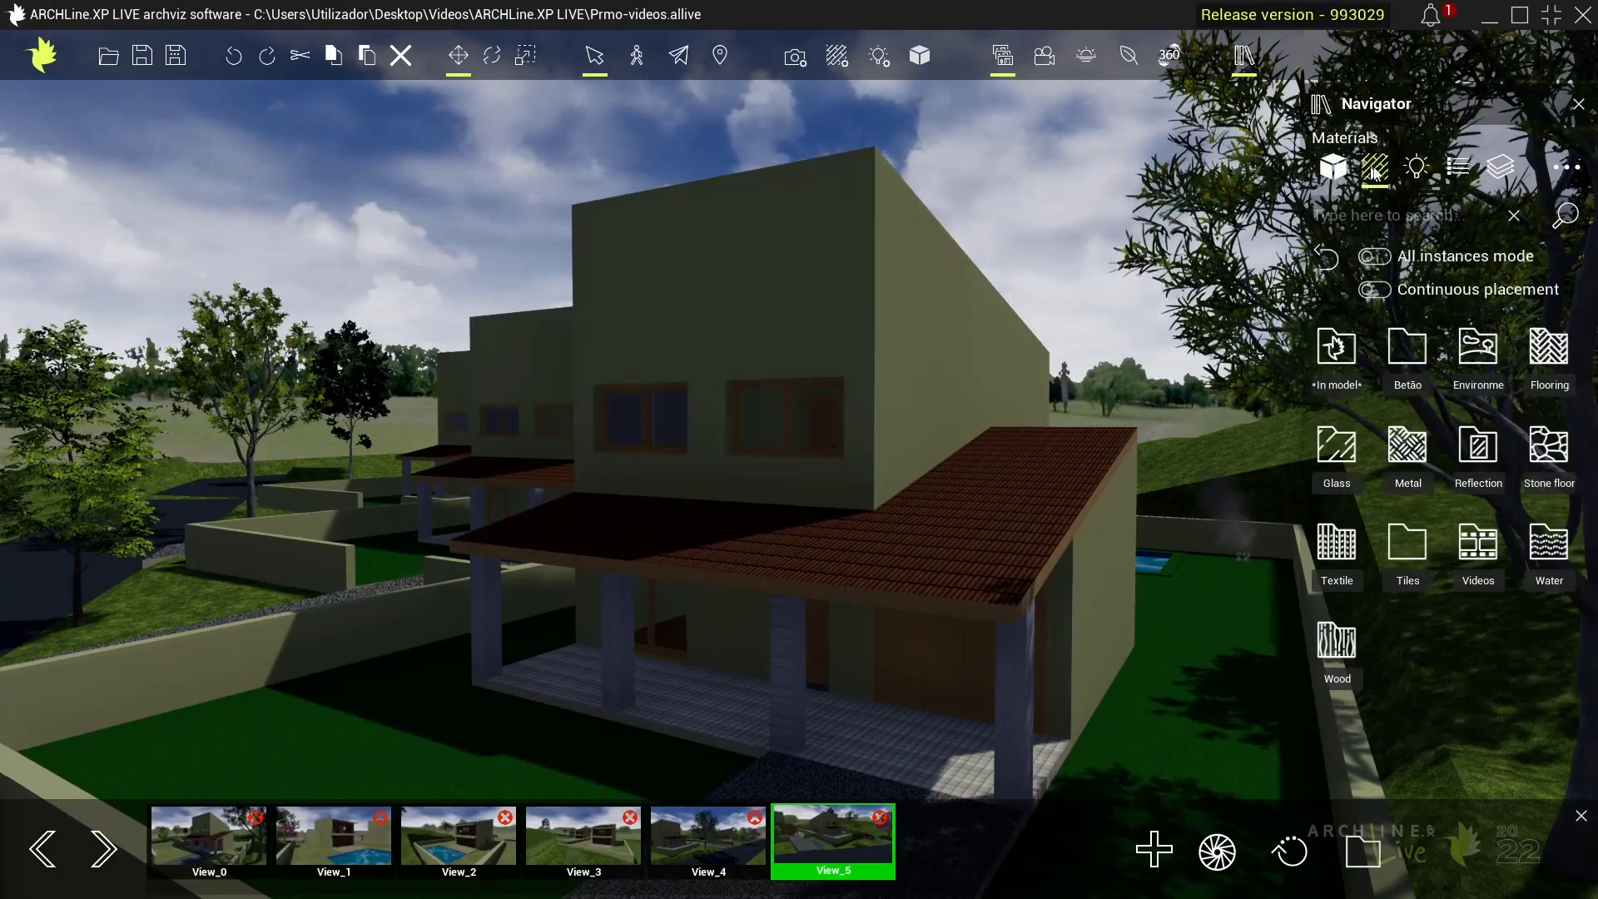
click(1415, 169)
click(1457, 171)
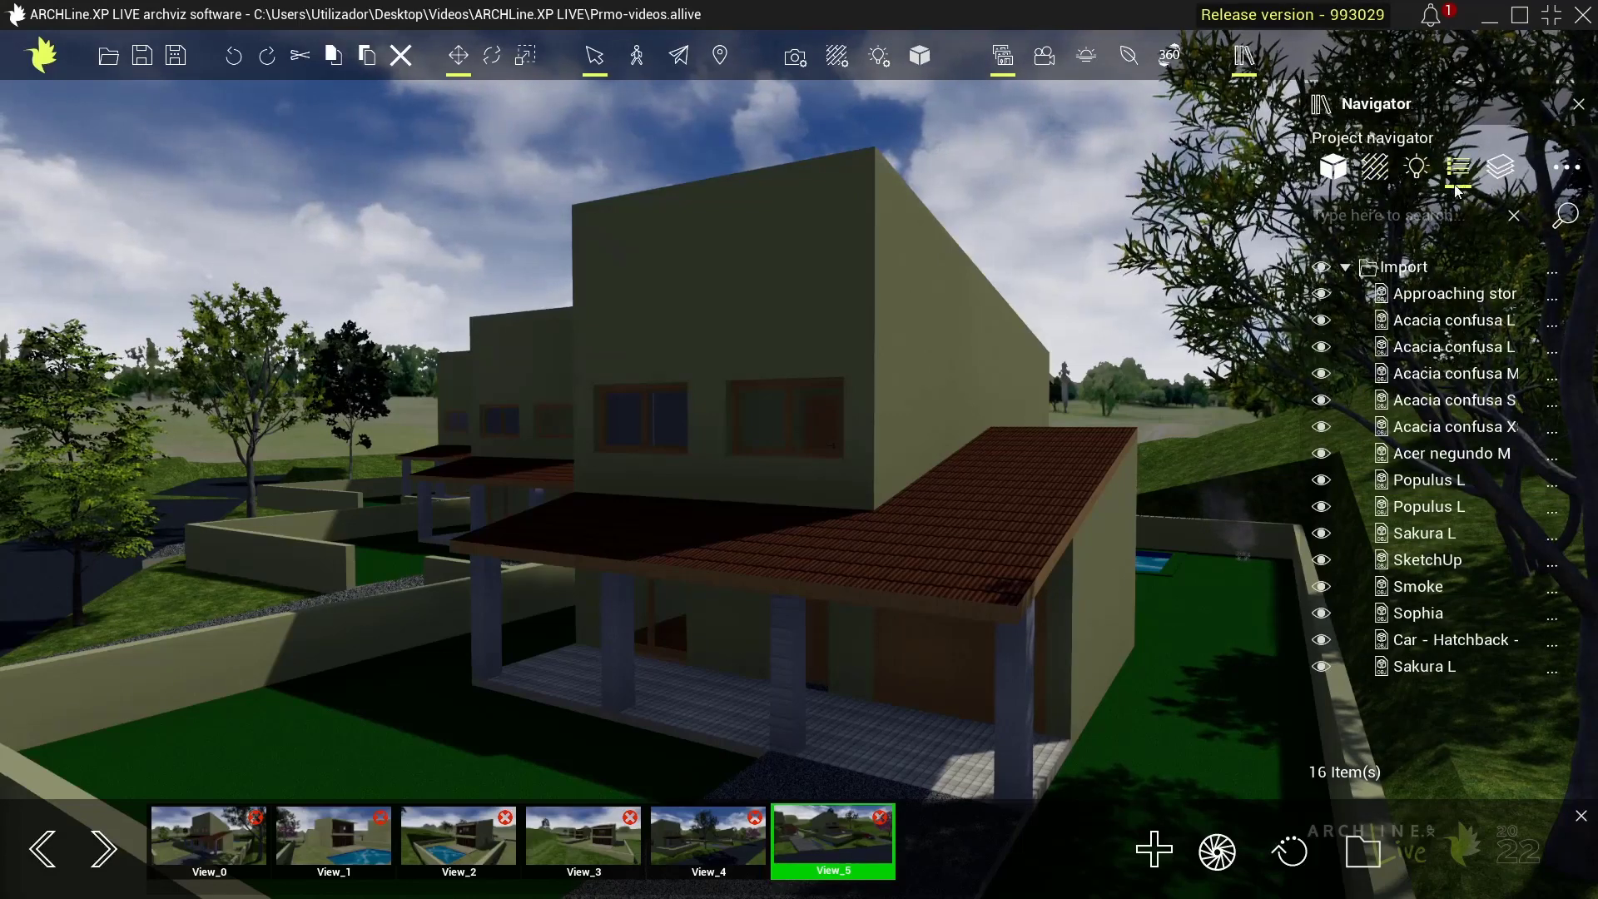
click(1498, 169)
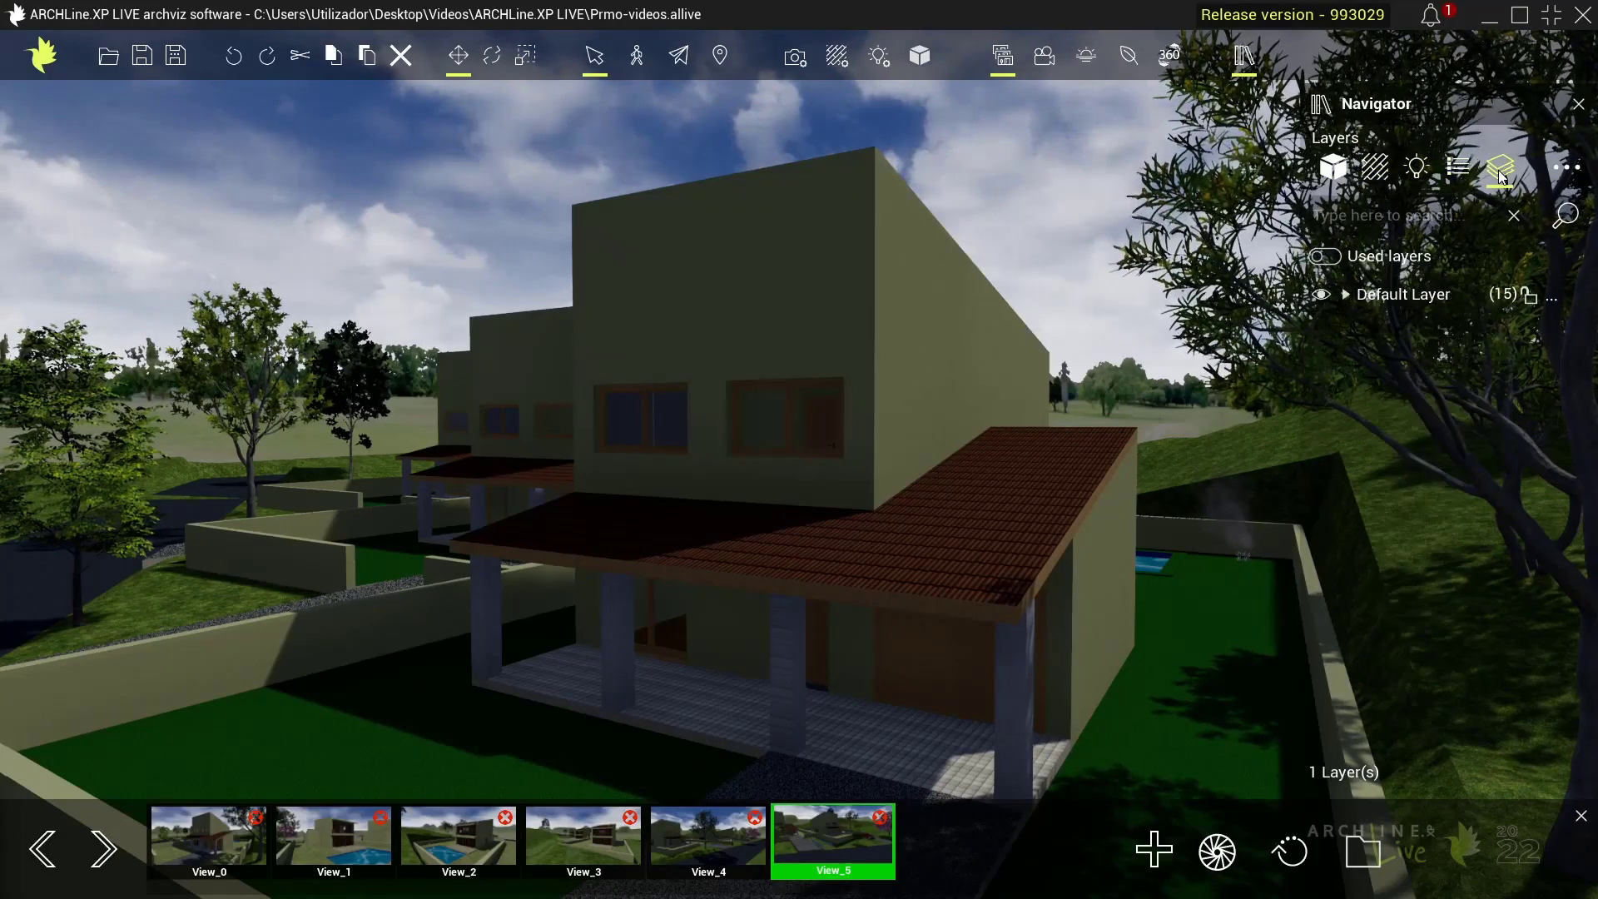
- Return the Navigator to the Materials library to reach the Environment folder
click(1376, 175)
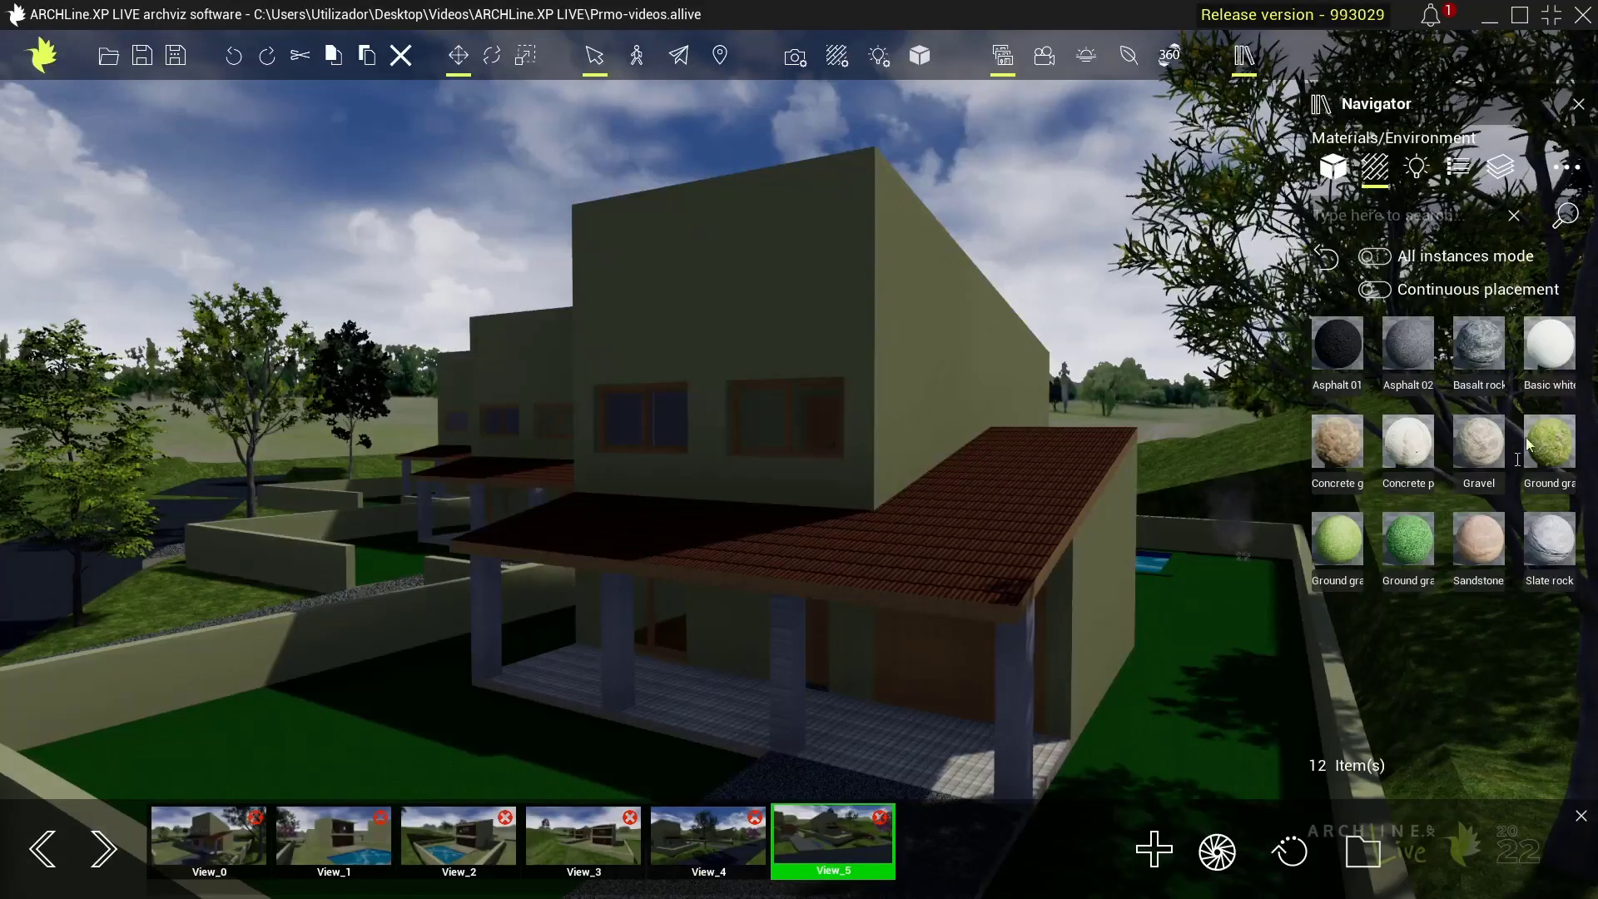
mouse_move(1548, 342)
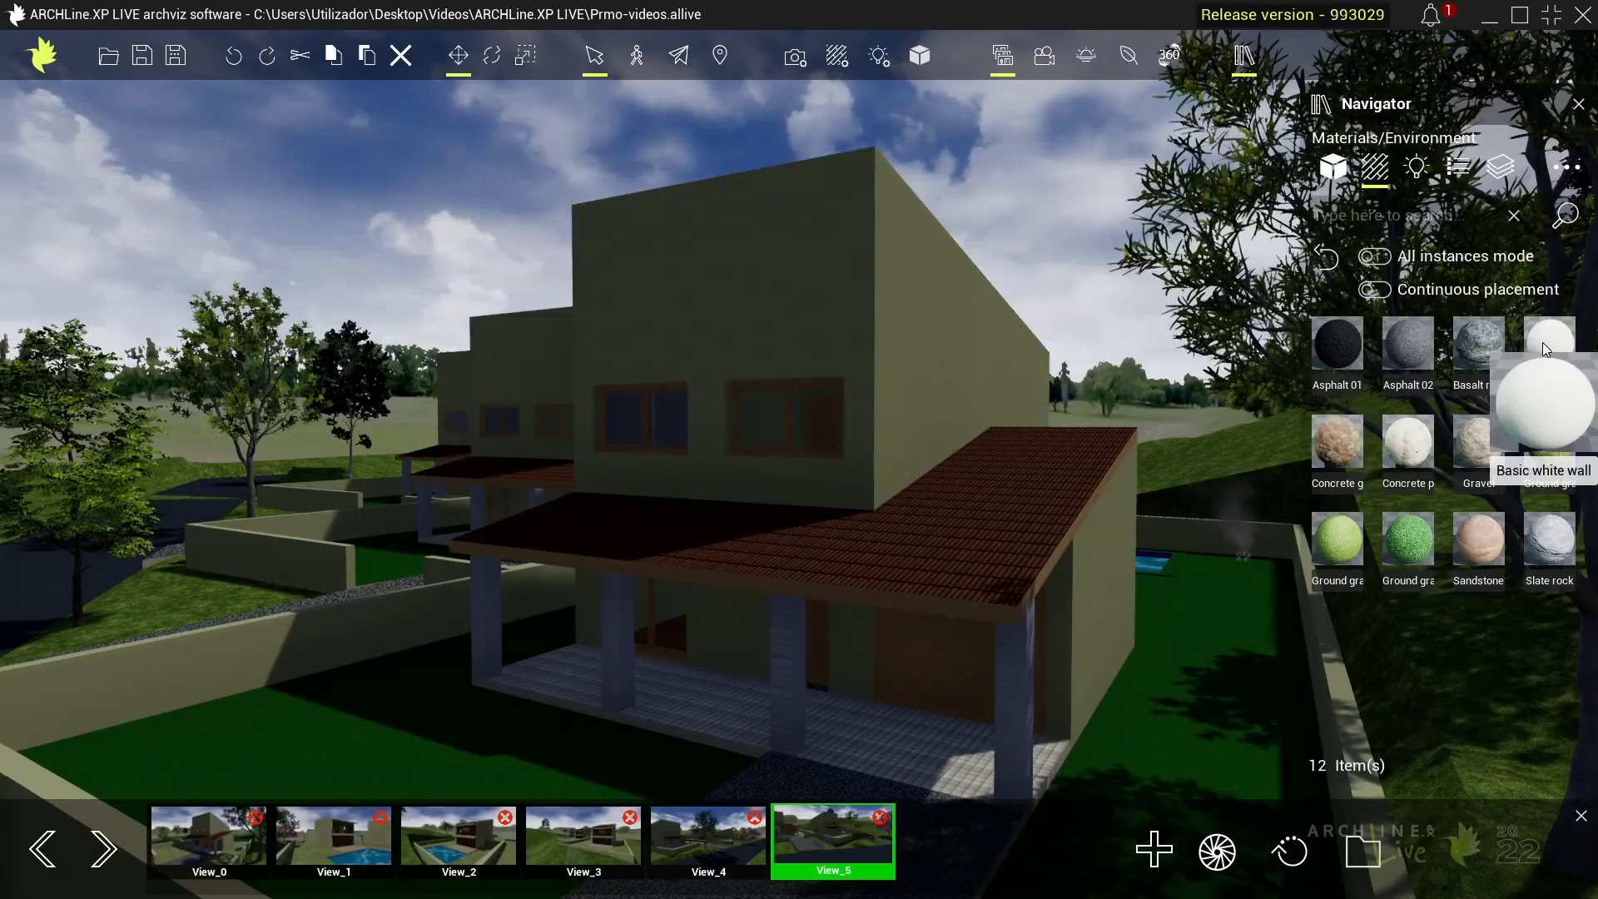
- Apply Basic white wall to the front house's upper wall and the band around its windows
mouse_move(1541, 342)
mouse_down()
mouse_move(1302, 312)
mouse_move(814, 335)
mouse_up()
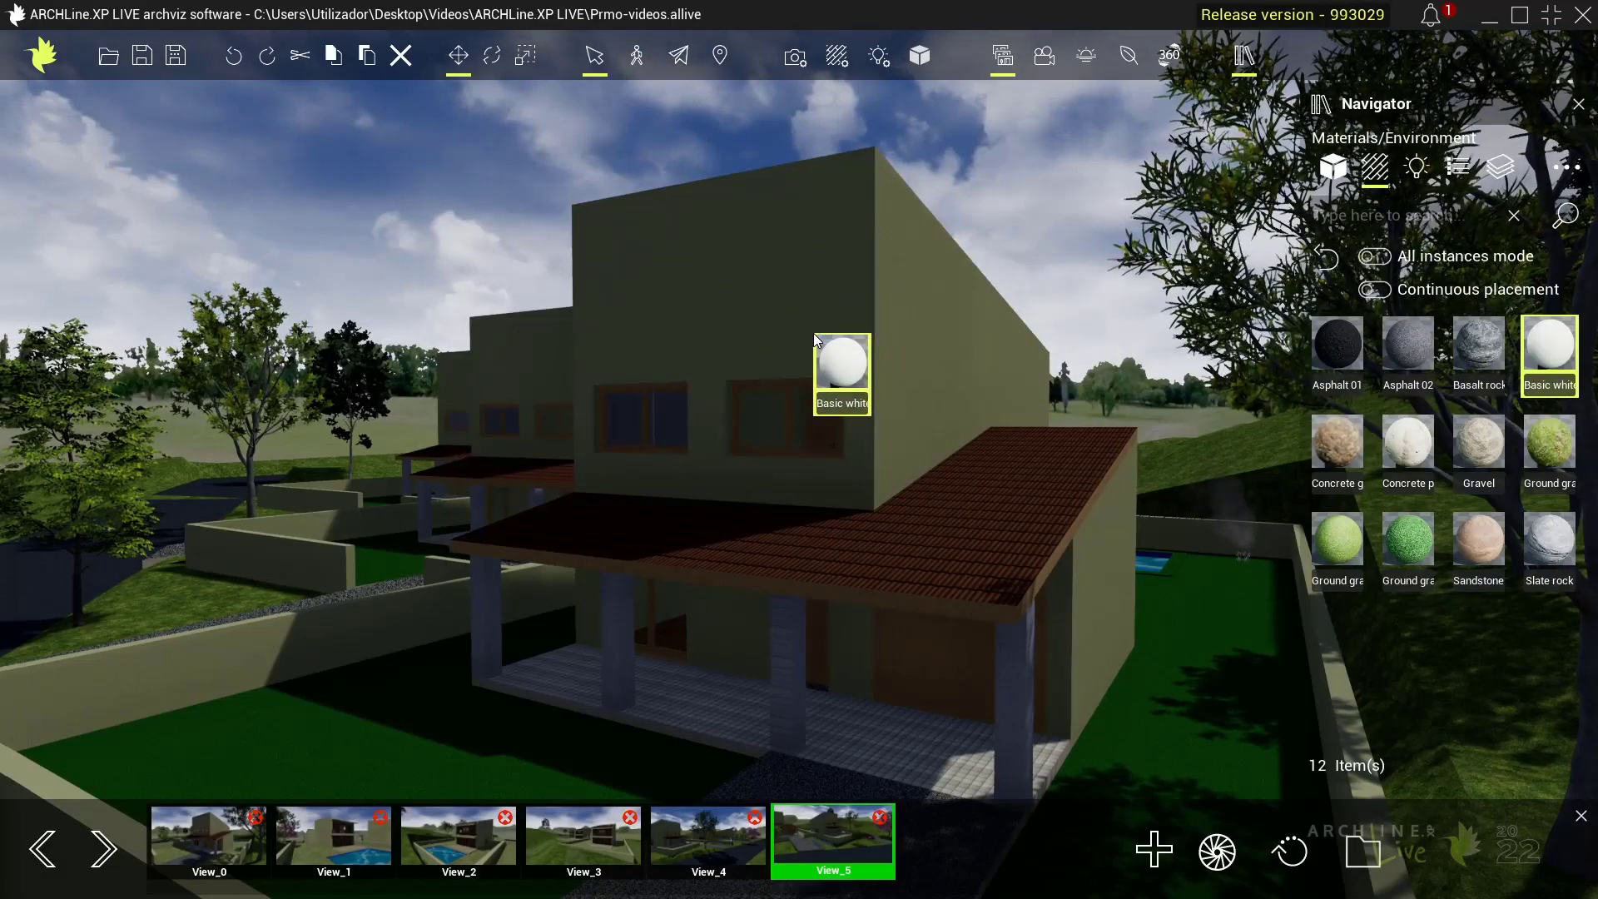
mouse_move(814, 338)
mouse_down()
mouse_move(797, 347)
mouse_move(813, 359)
mouse_up()
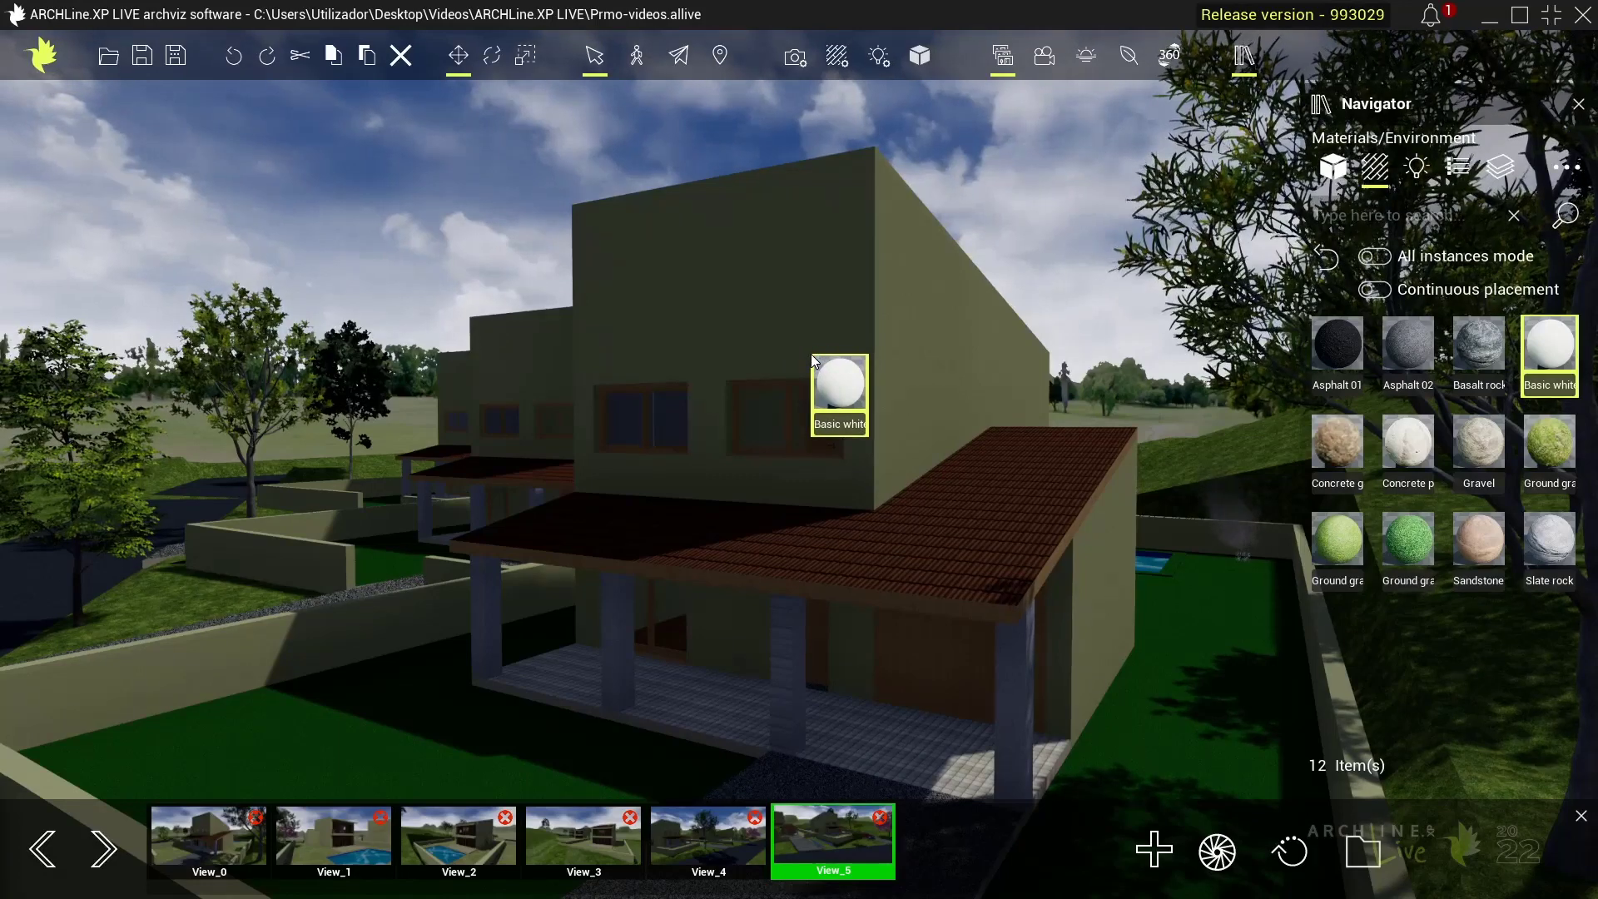
drag(813, 359, 812, 352)
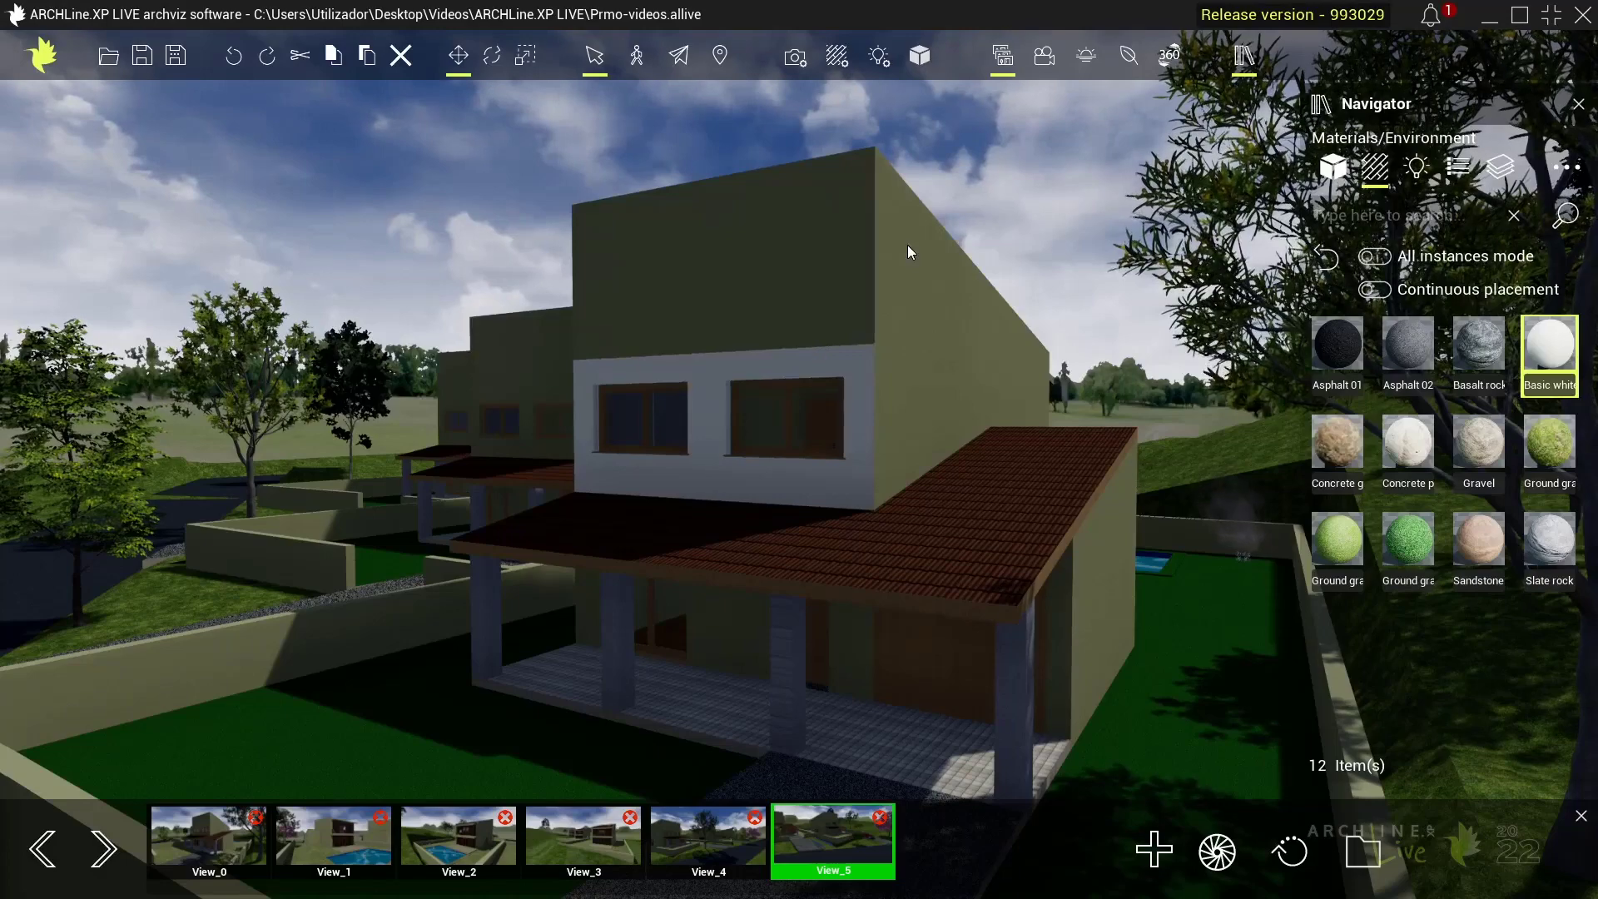
scroll(833, 417, up, 3)
scroll(832, 418, up, 3)
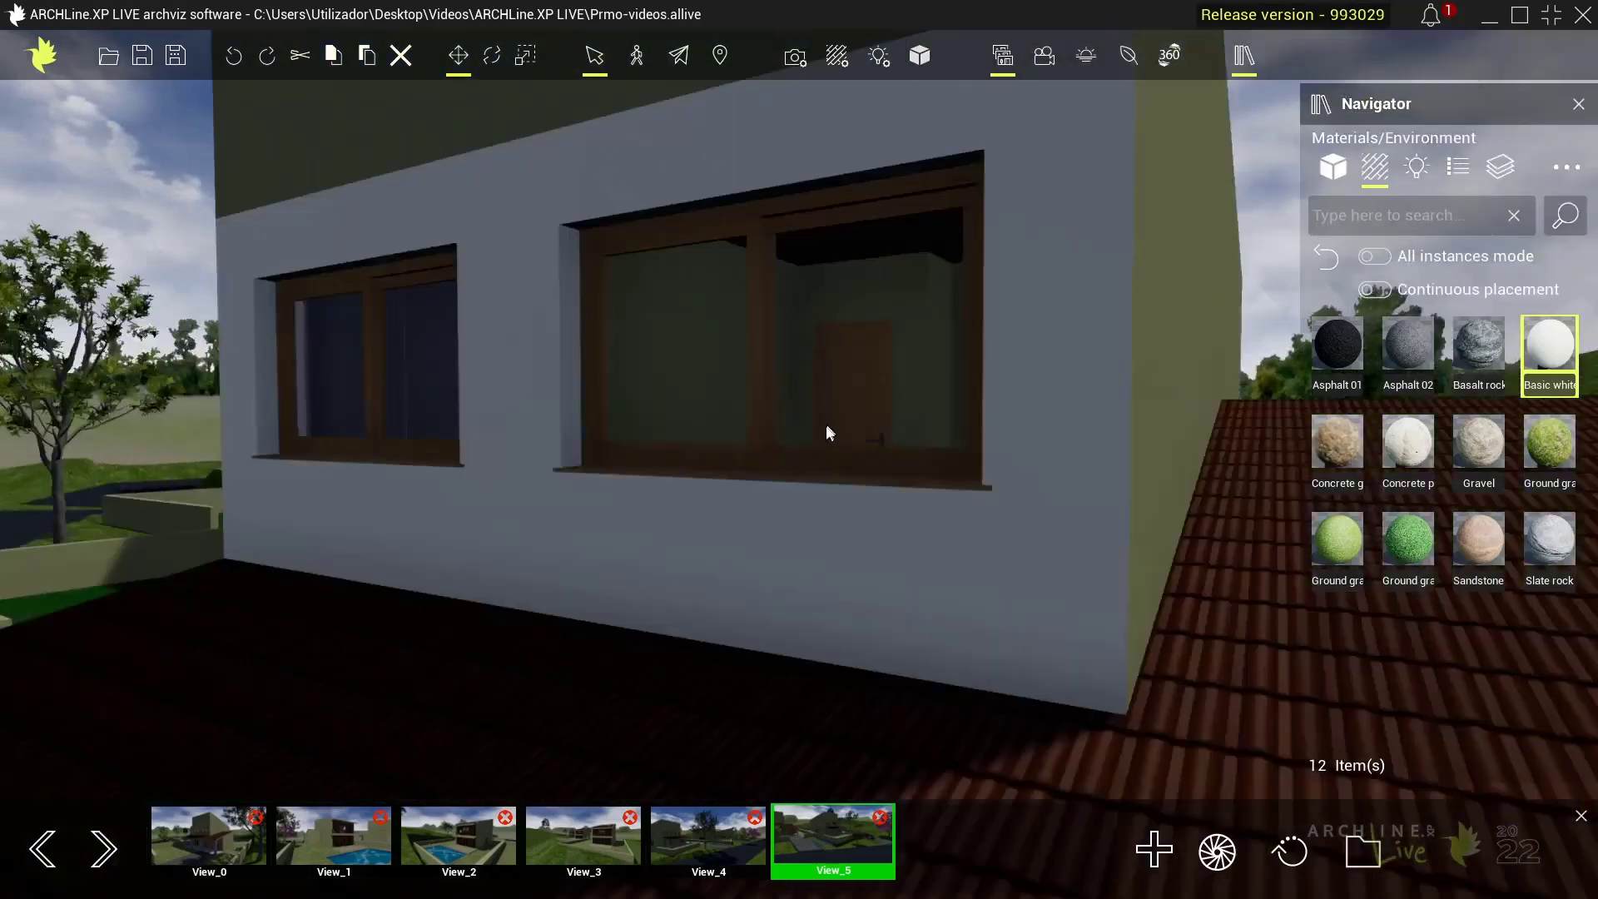
scroll(805, 490, down, 5)
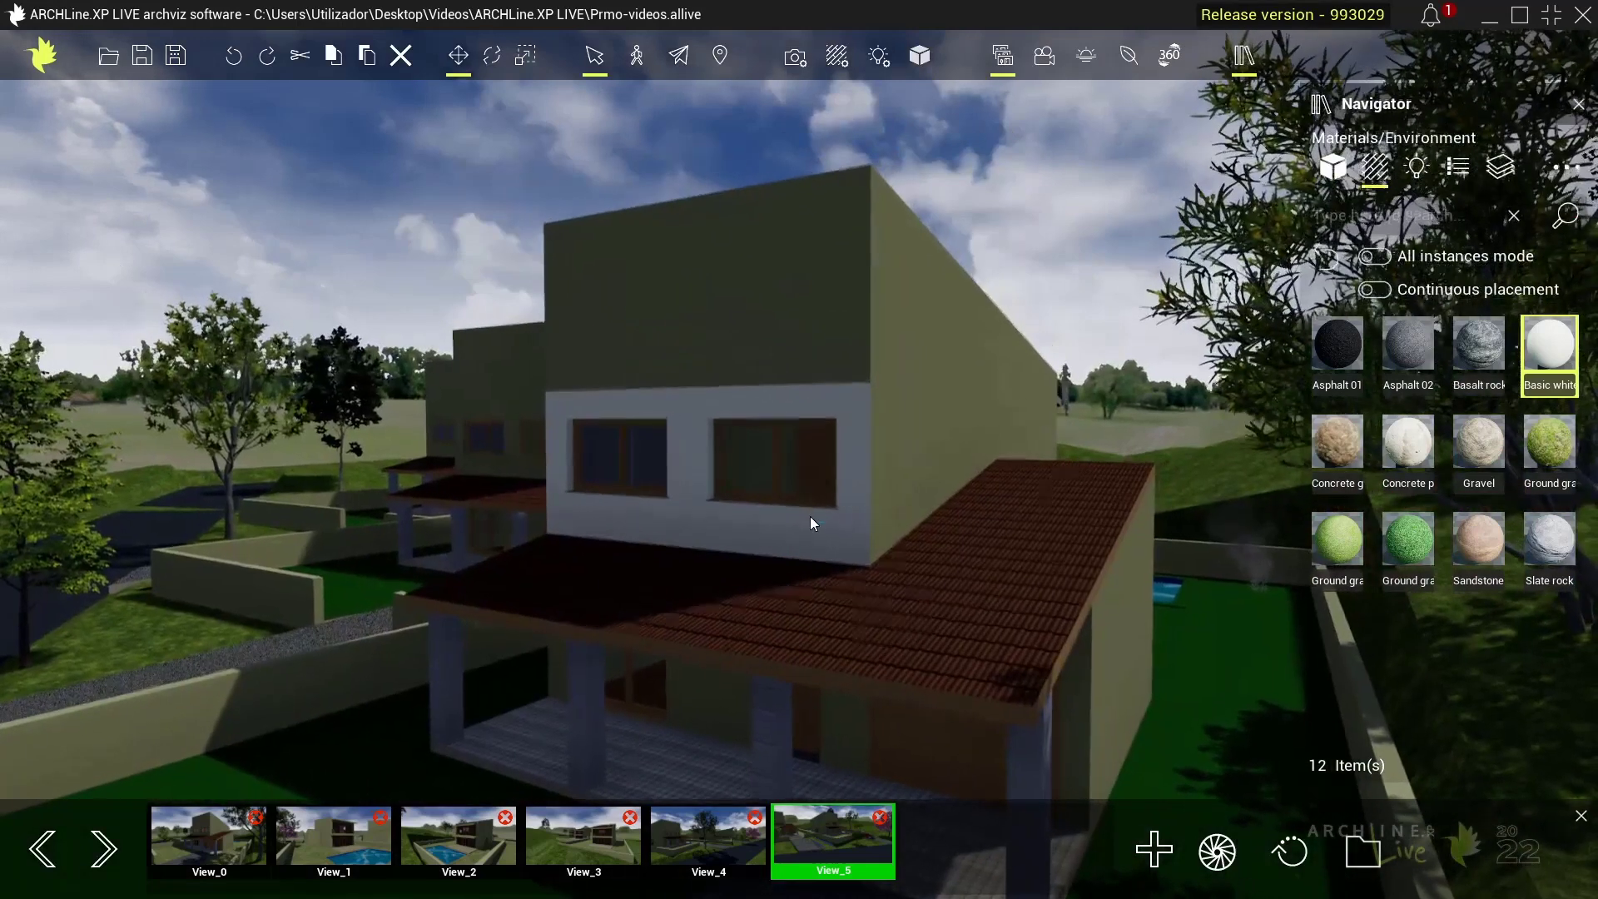
- Whiten the top of the upper front wall and the right side wall with Basic white wall
mouse_move(1541, 346)
mouse_down()
mouse_move(892, 348)
mouse_move(831, 380)
mouse_up()
drag(1523, 347, 724, 320)
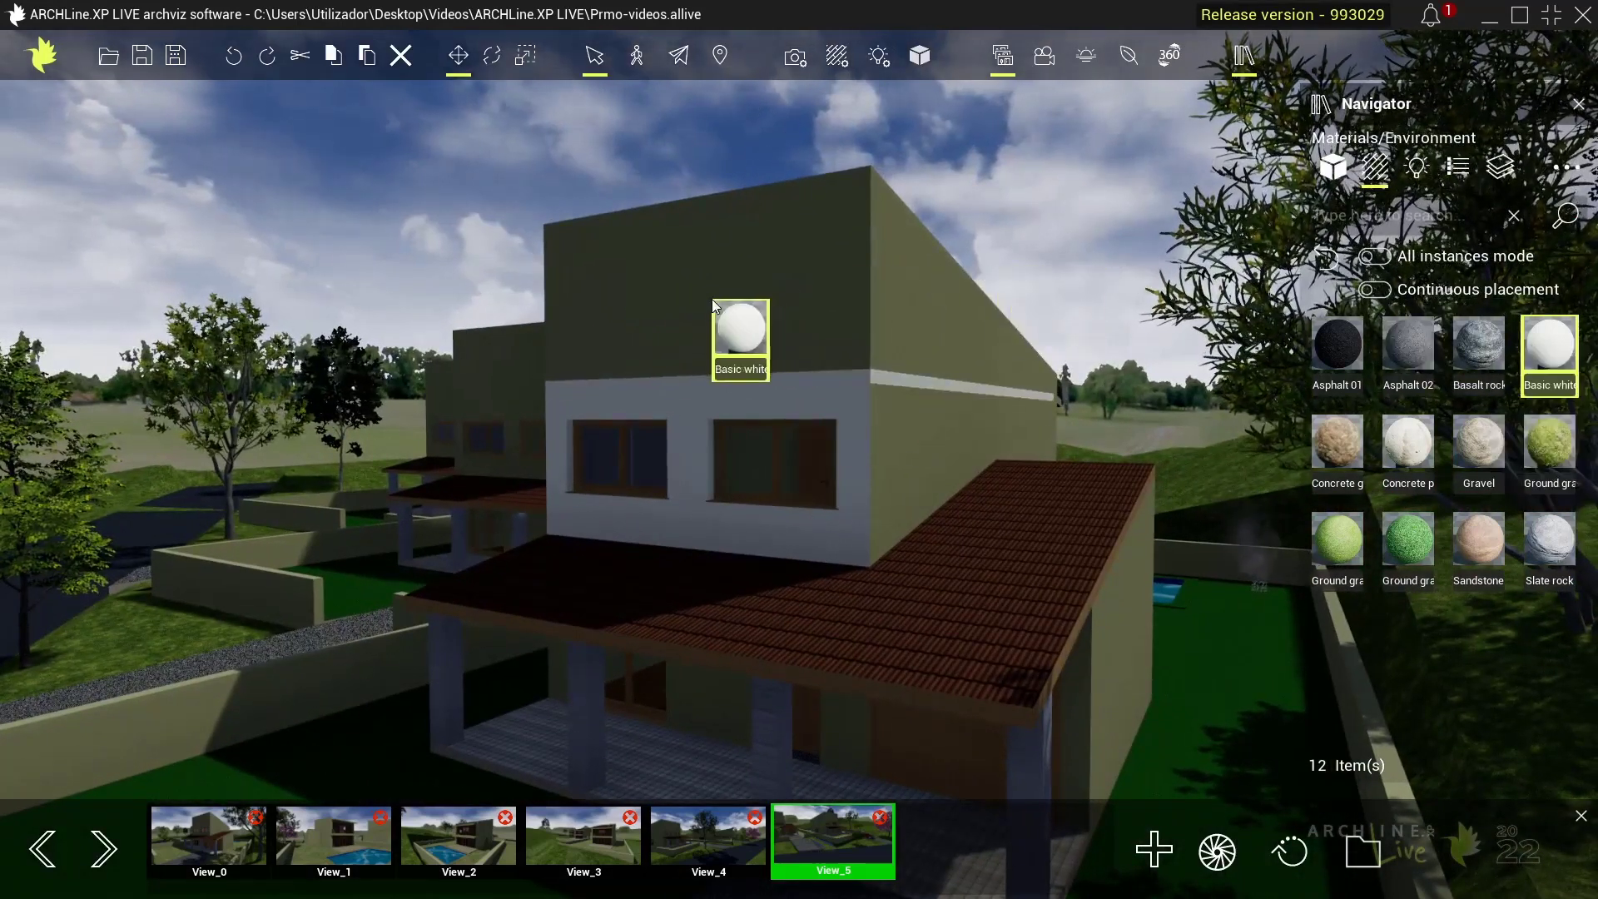
drag(1533, 347, 932, 333)
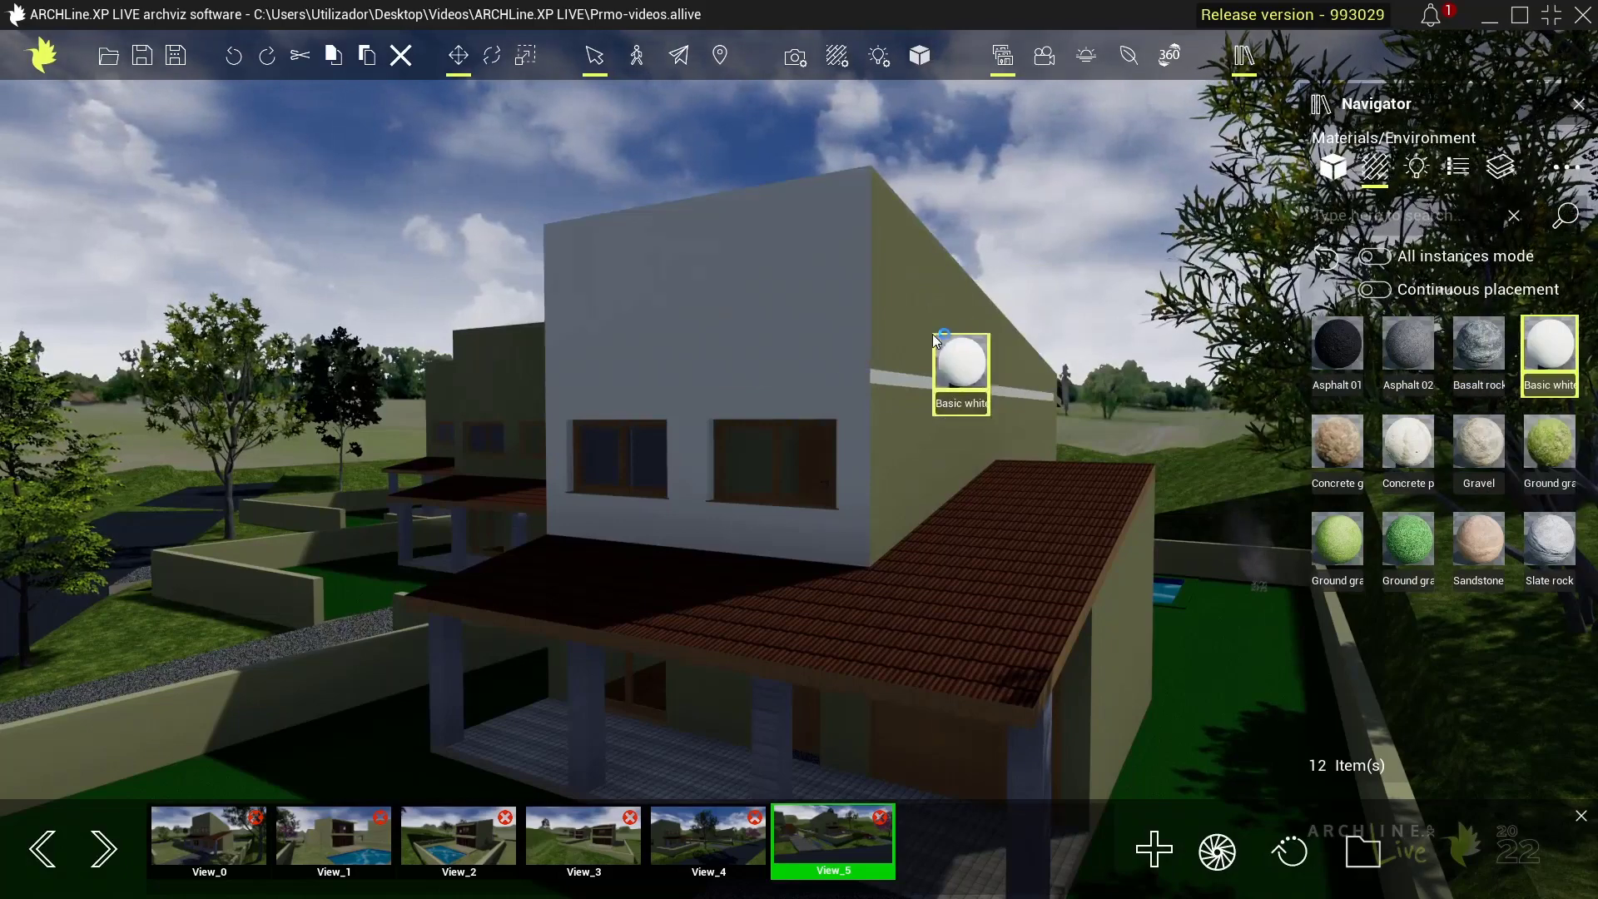
mouse_move(1540, 348)
mouse_down()
mouse_move(953, 443)
mouse_move(921, 466)
mouse_move(865, 243)
mouse_up()
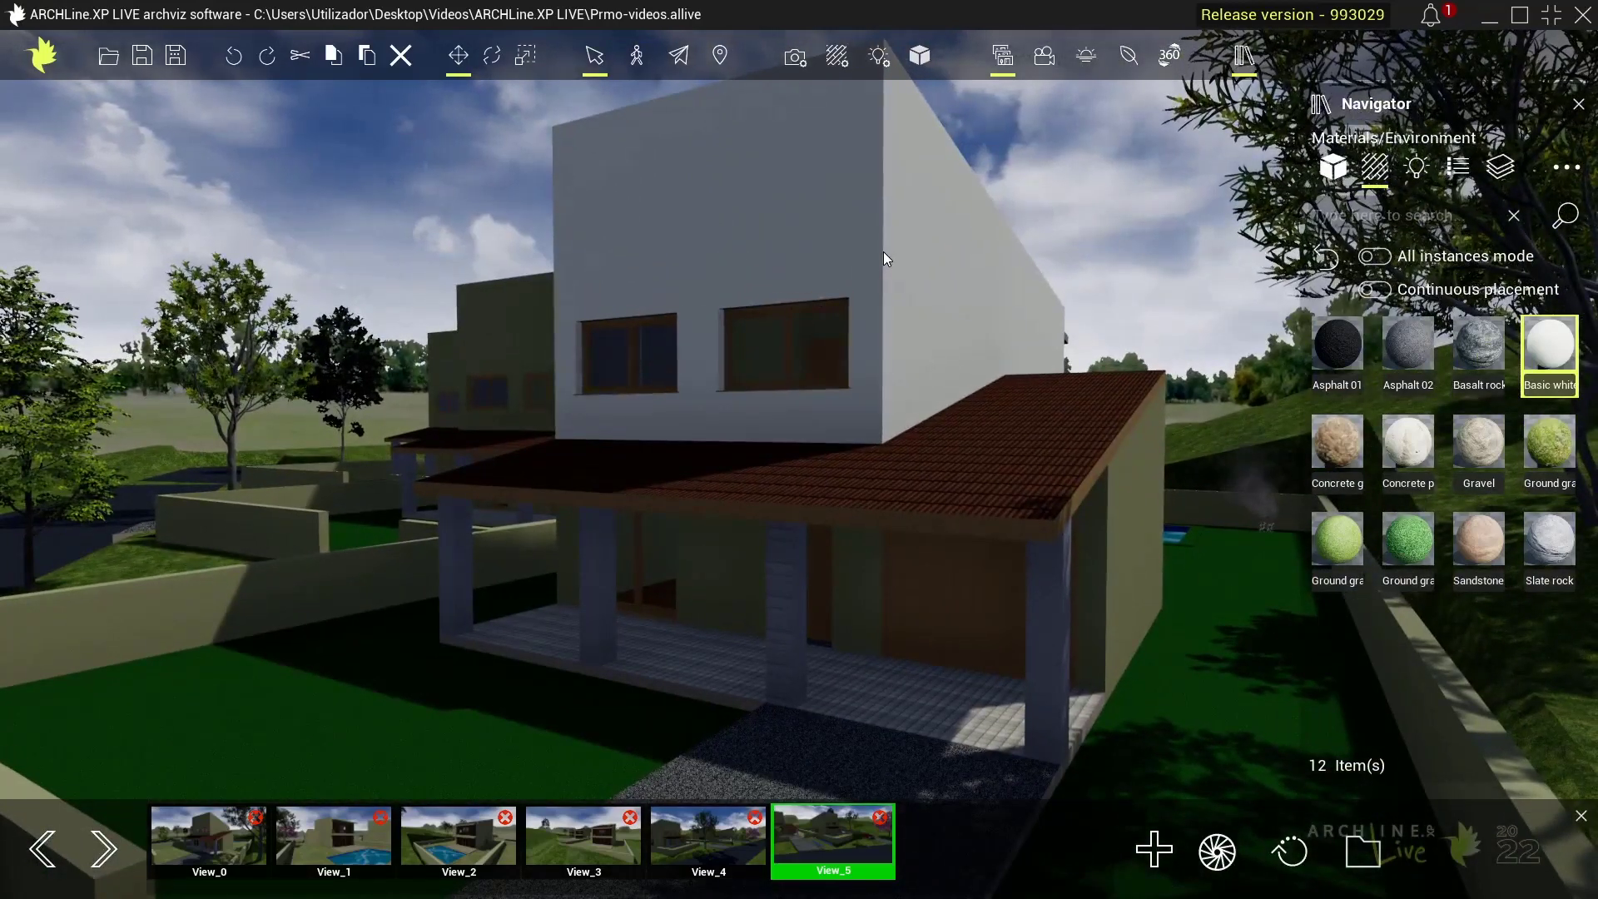
drag(672, 541, 555, 476)
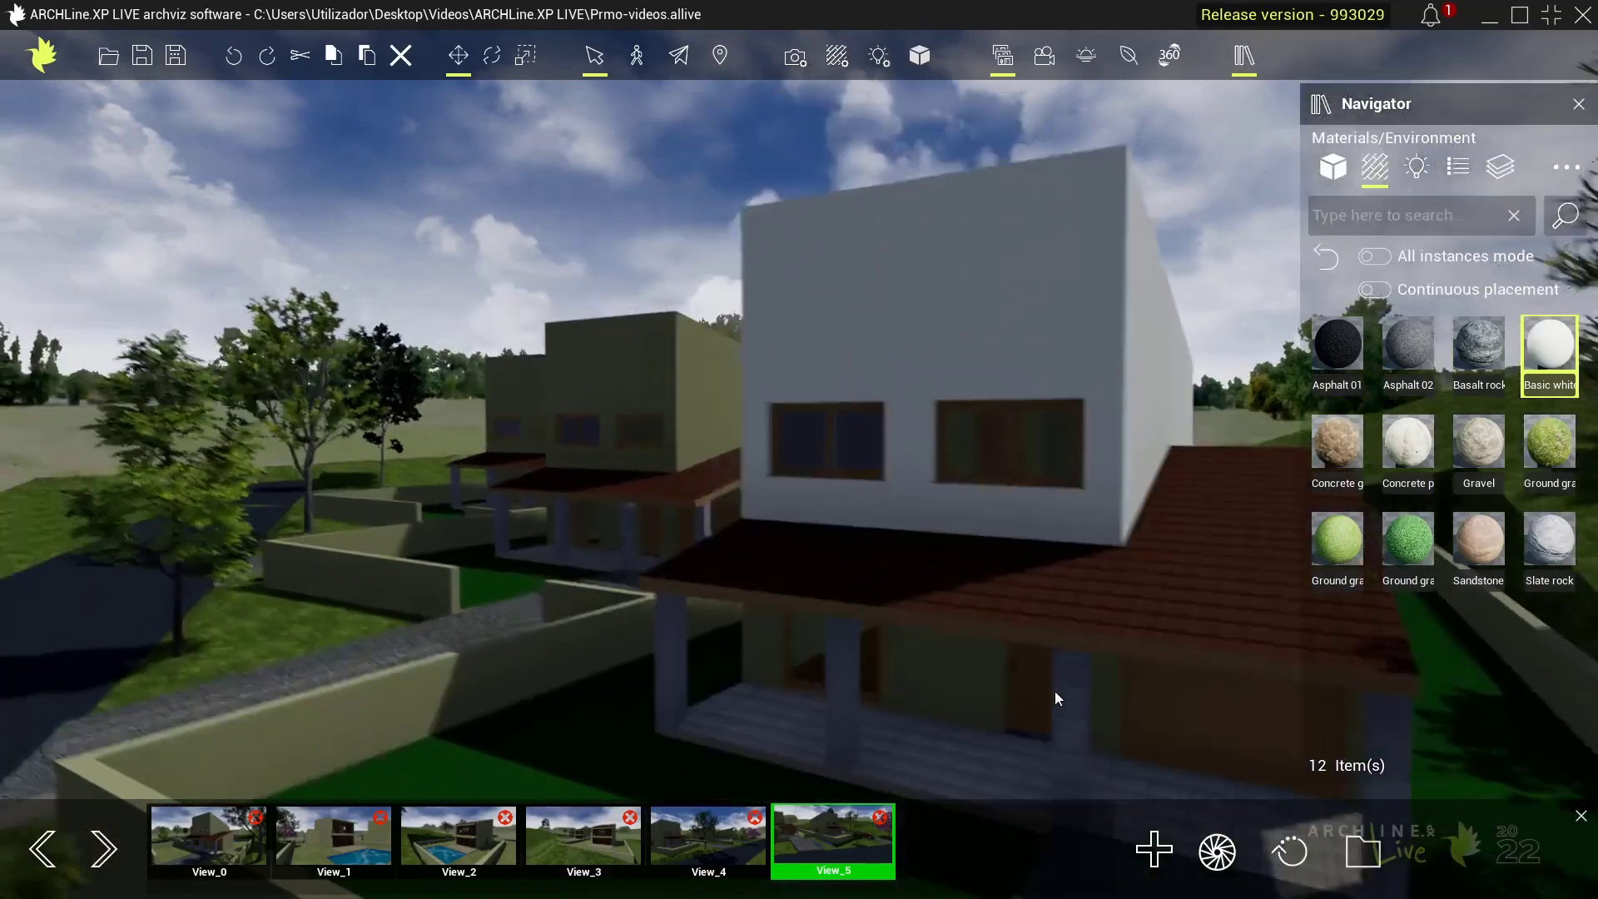
- View the row houses from the street, switch on All instances mode, and select Basic white wall
mouse_move(1010, 537)
mouse_down()
mouse_move(610, 492)
mouse_move(703, 621)
mouse_up()
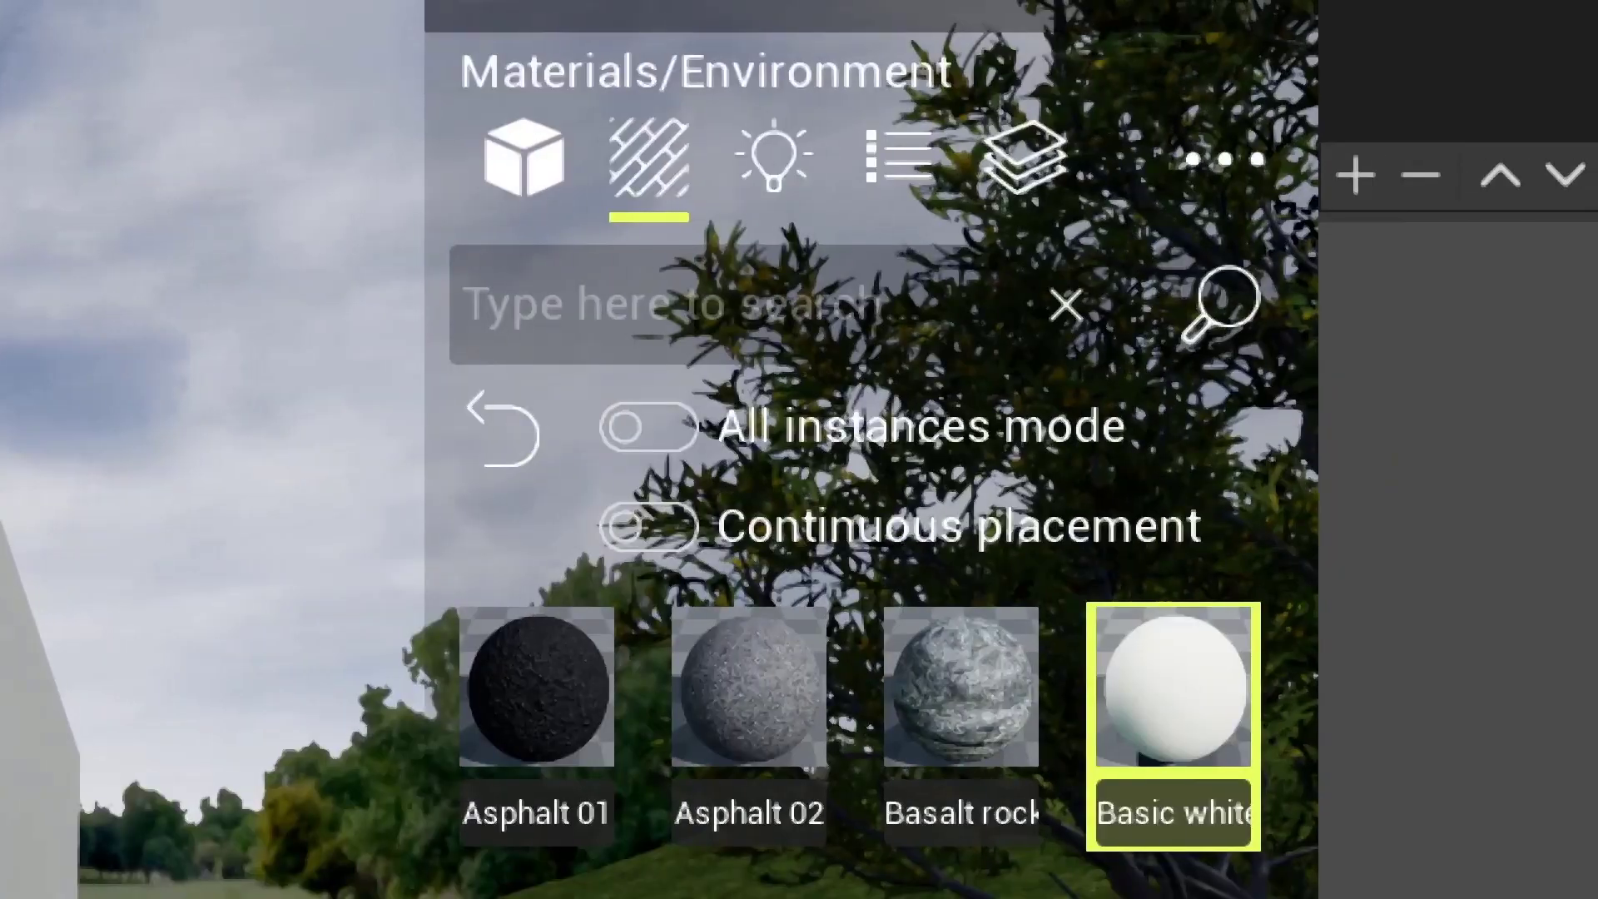
click(651, 433)
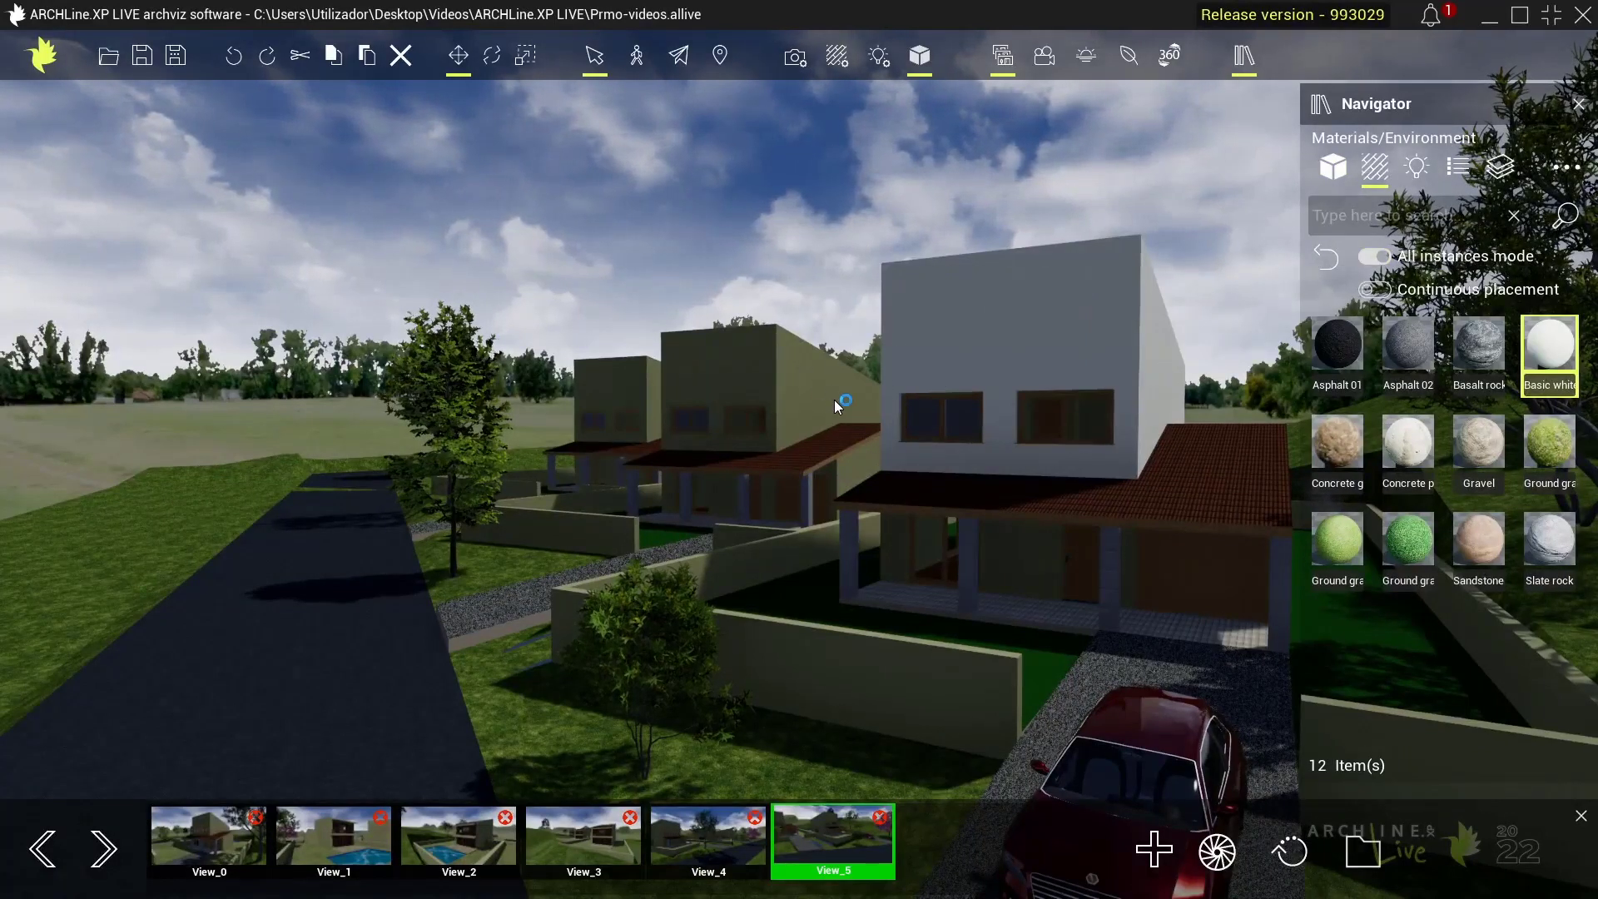
click(1535, 360)
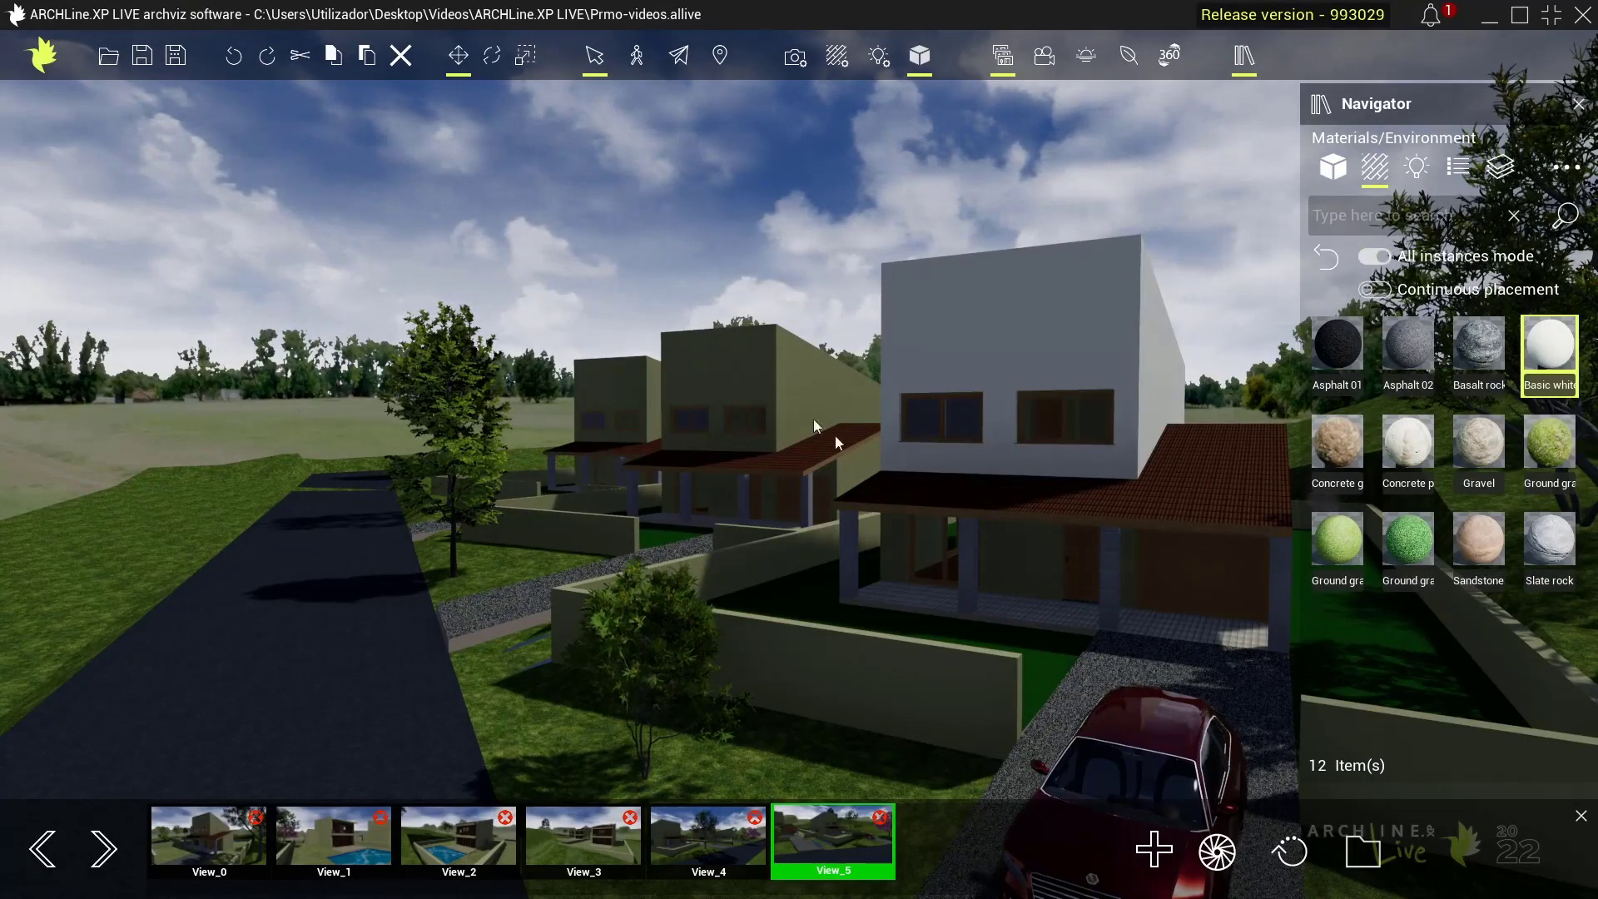
mouse_move(1550, 345)
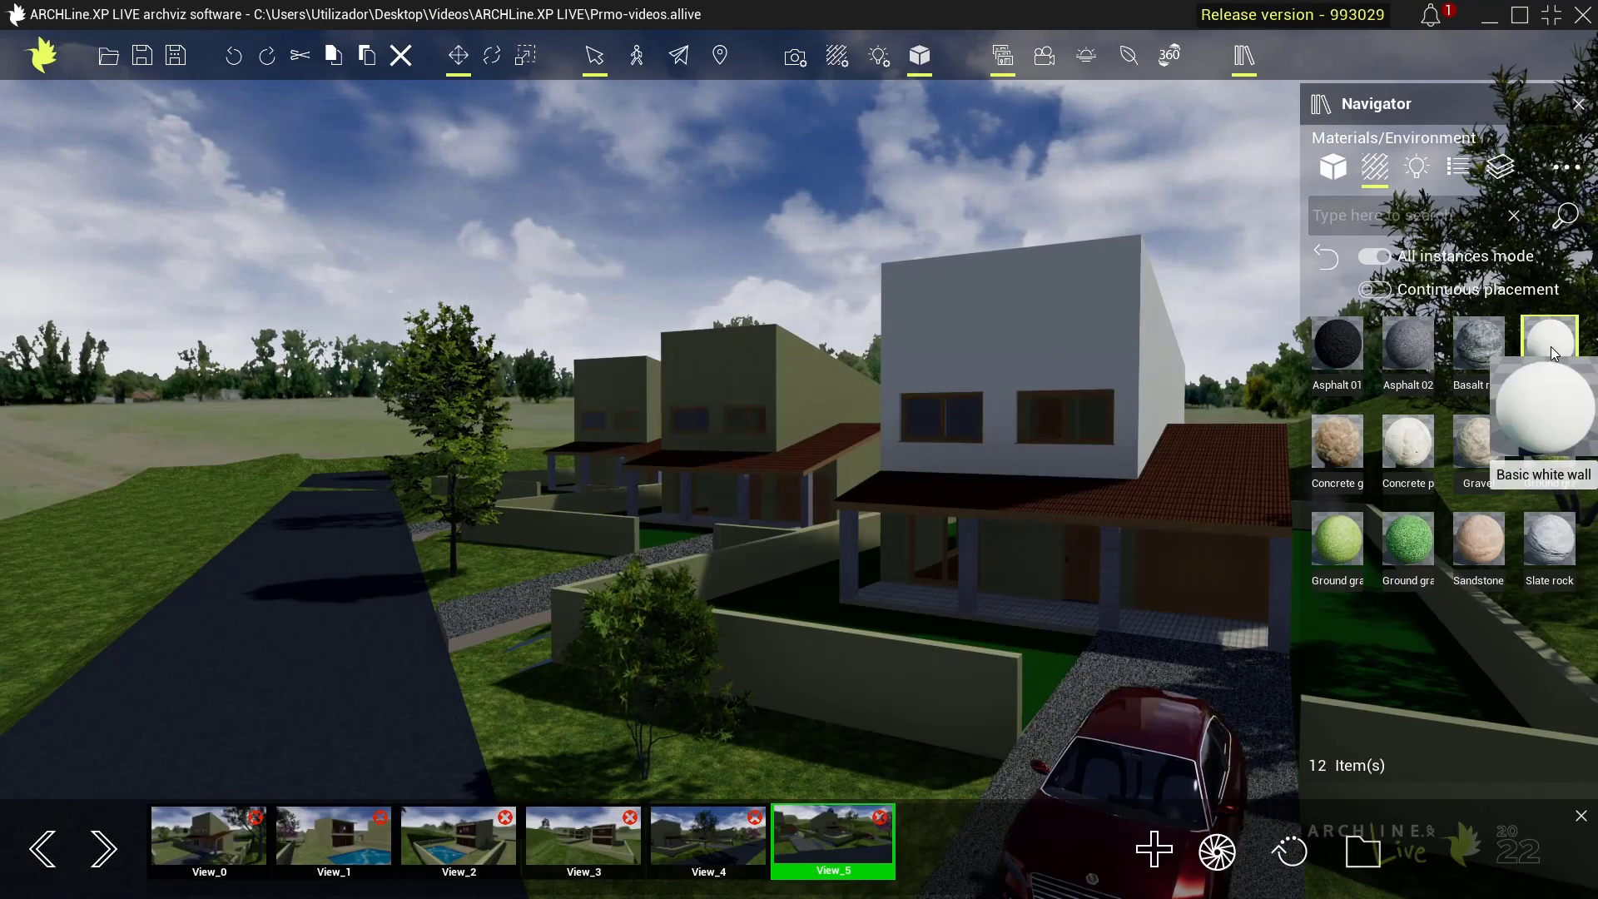
- Apply Basic white wall to the neighbouring houses' walls, the porch columns and the porch beam
drag(1544, 342, 801, 394)
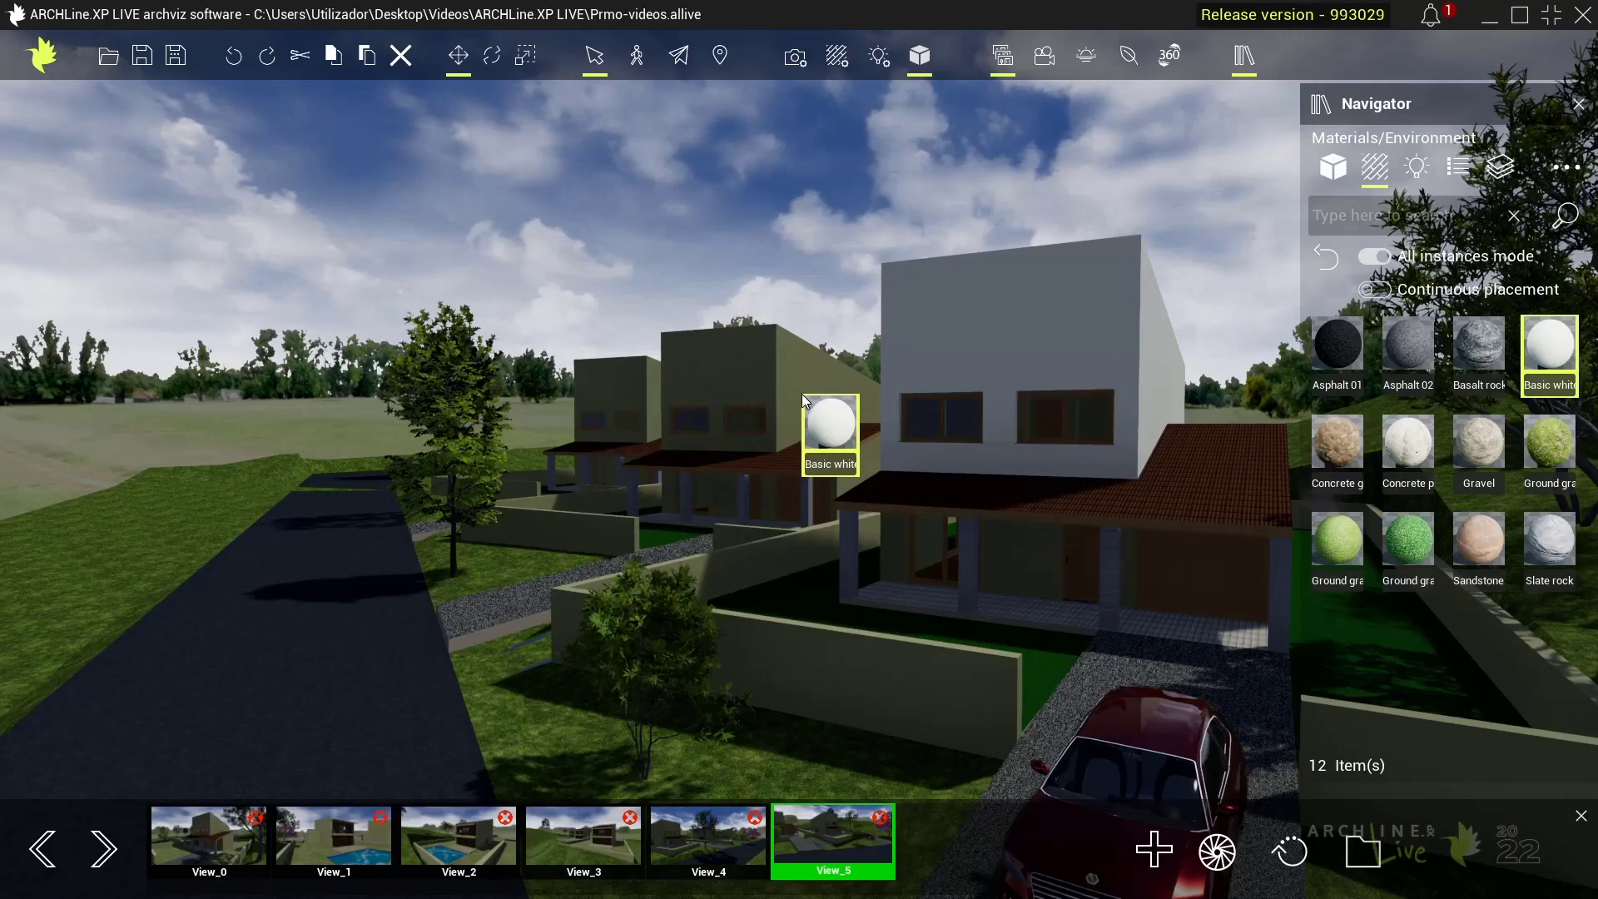
mouse_move(802, 393)
mouse_down()
mouse_move(509, 455)
mouse_move(636, 386)
mouse_move(770, 368)
mouse_move(884, 552)
mouse_move(991, 585)
mouse_move(860, 560)
mouse_move(739, 607)
mouse_up()
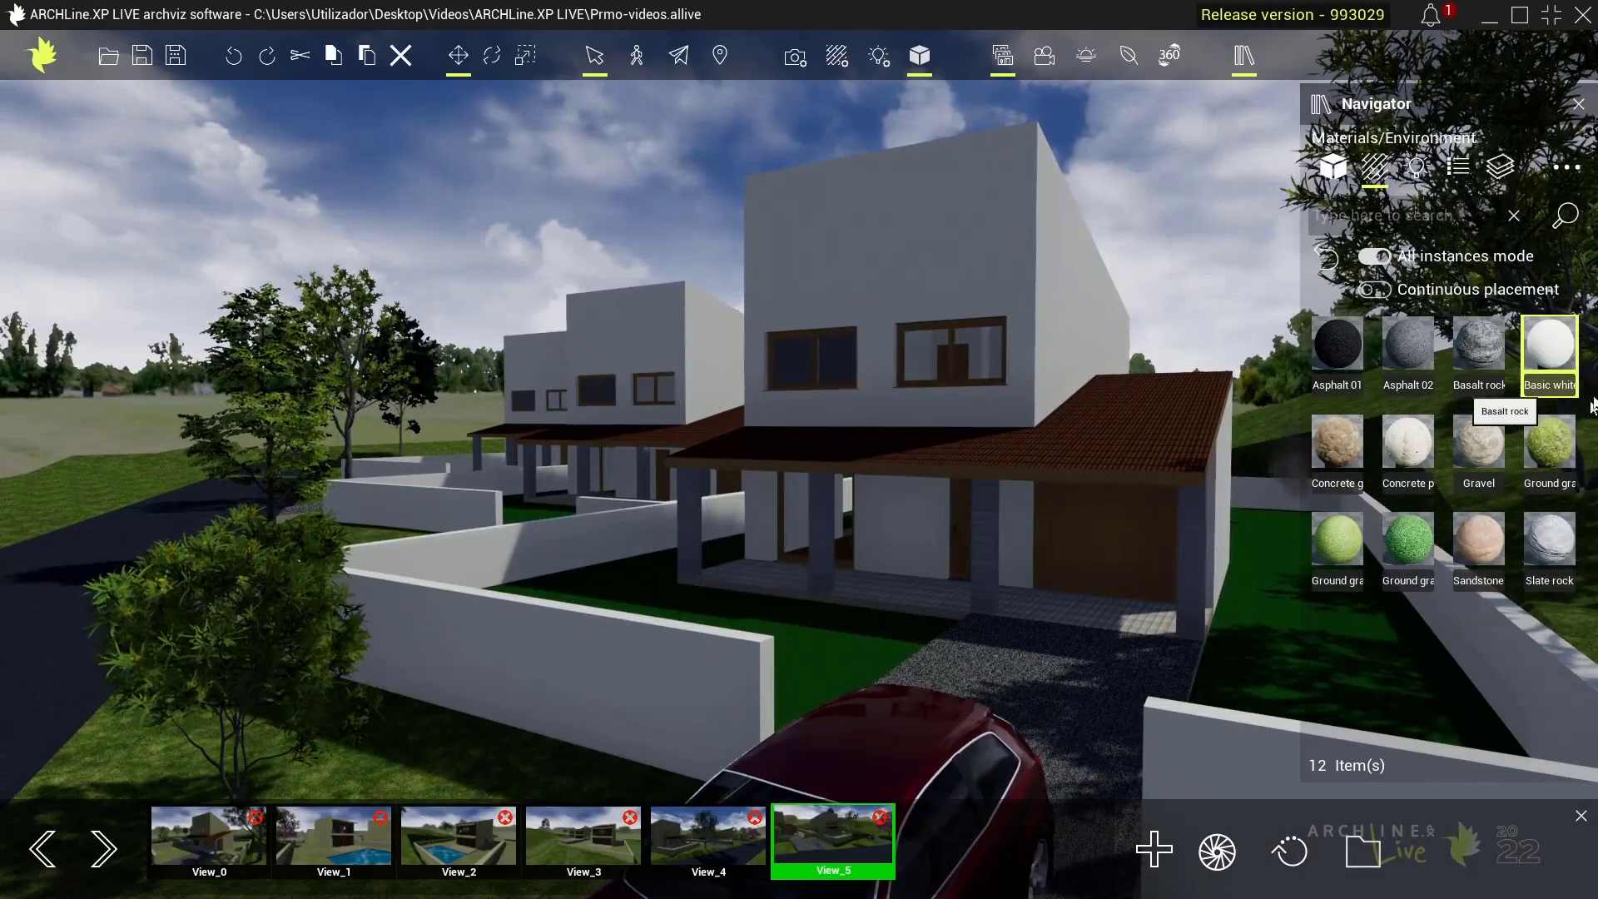
mouse_move(1549, 350)
mouse_down()
mouse_move(1294, 406)
mouse_move(980, 521)
mouse_move(1009, 523)
mouse_up()
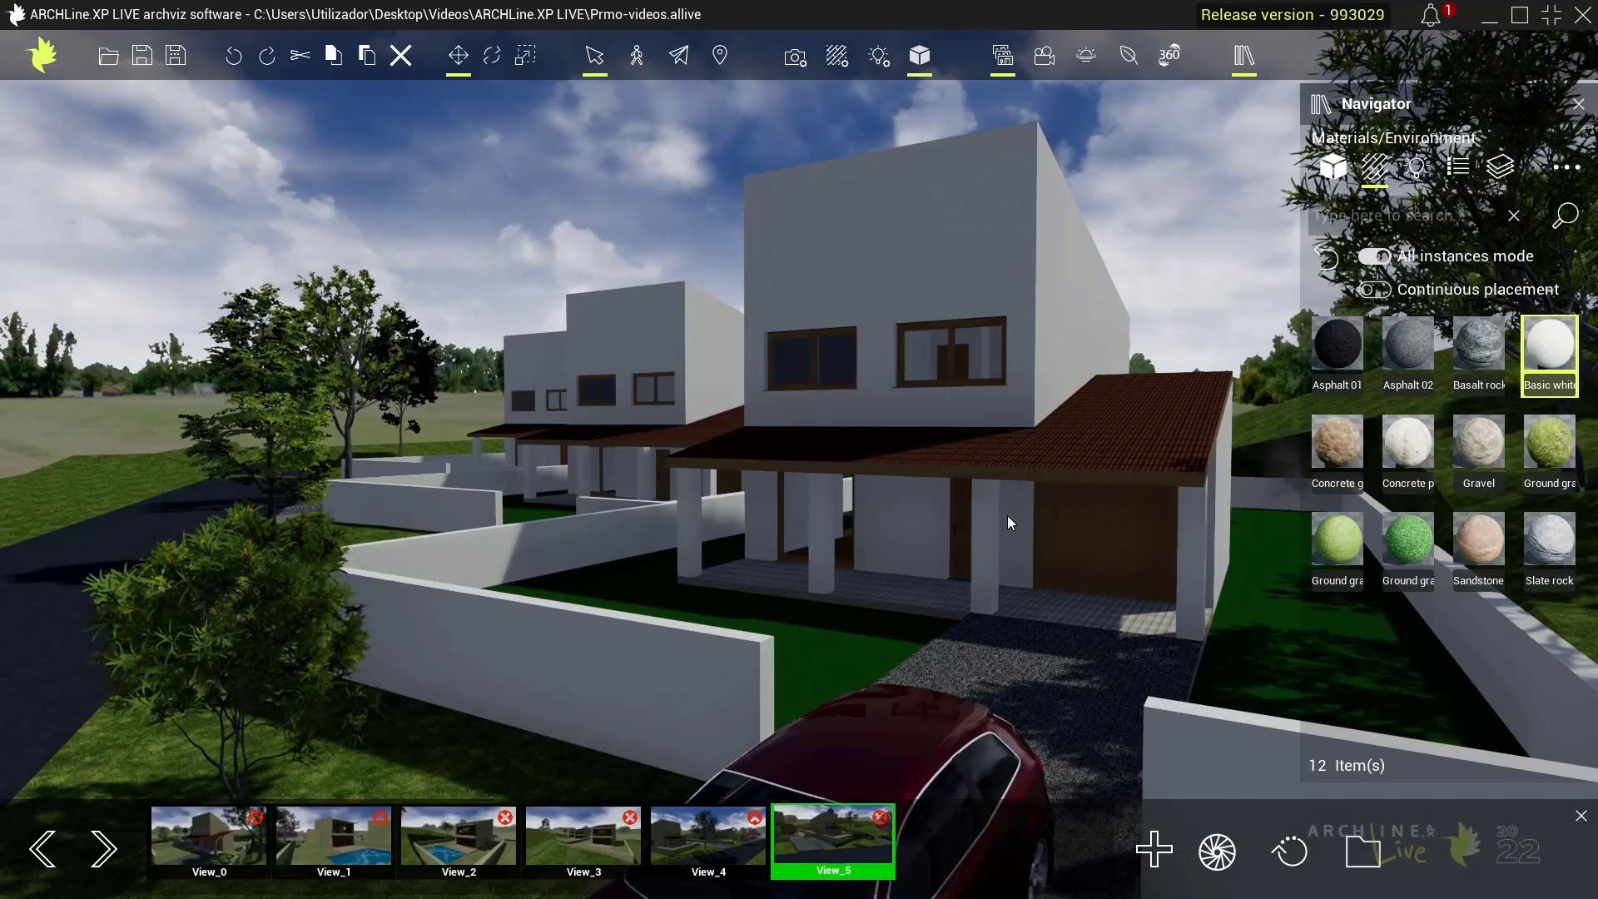
right_drag(1165, 465, 1441, 426)
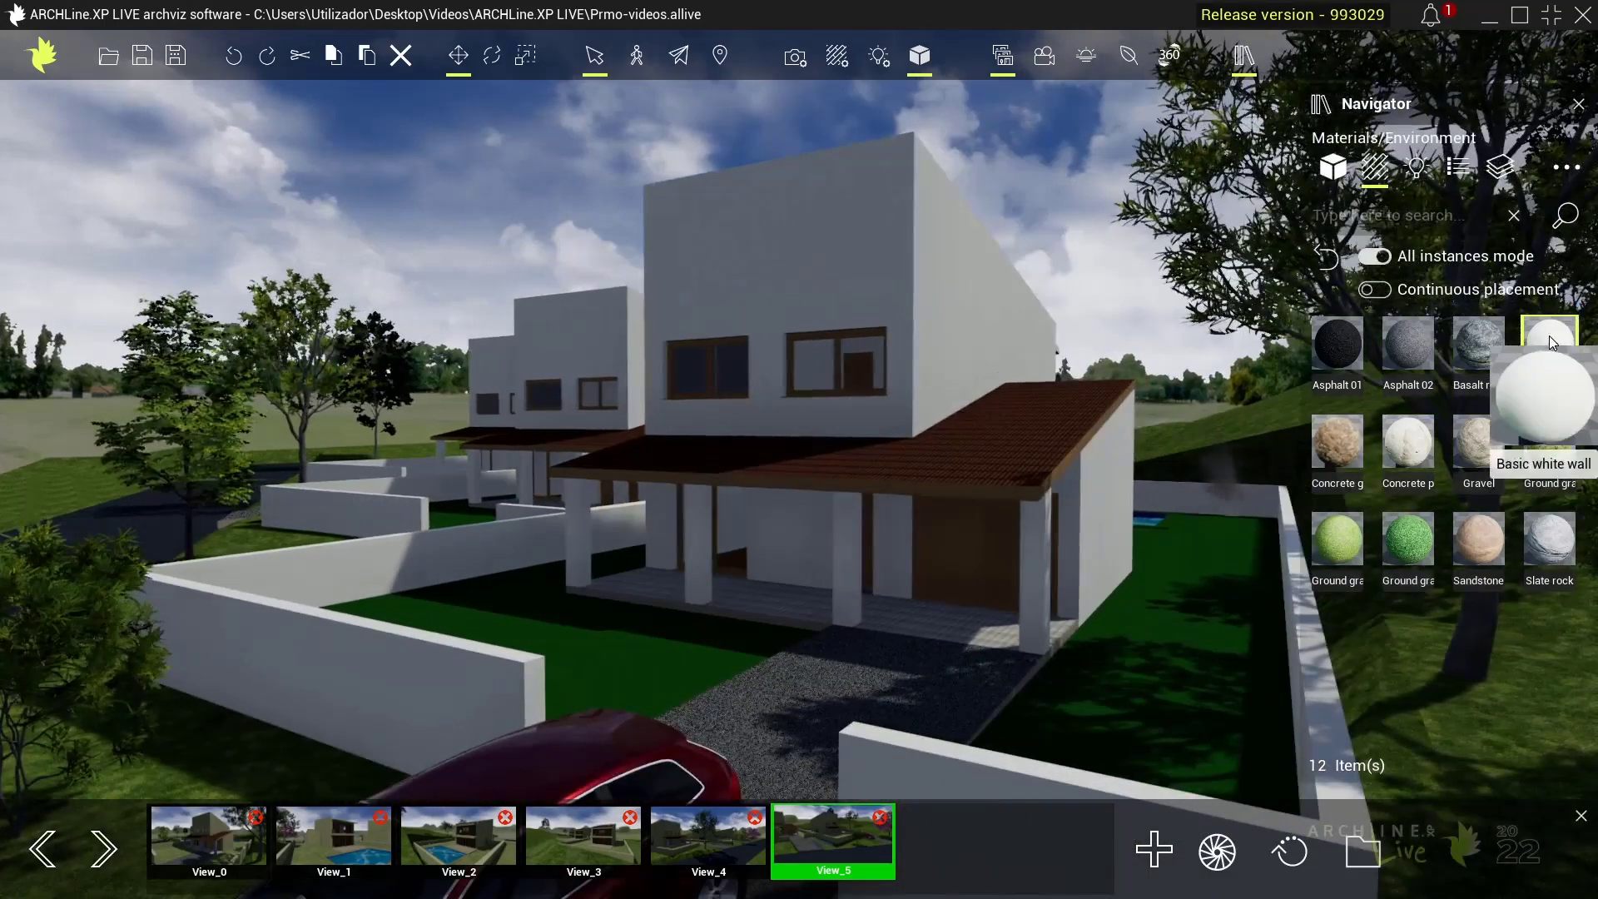
drag(1550, 341, 997, 494)
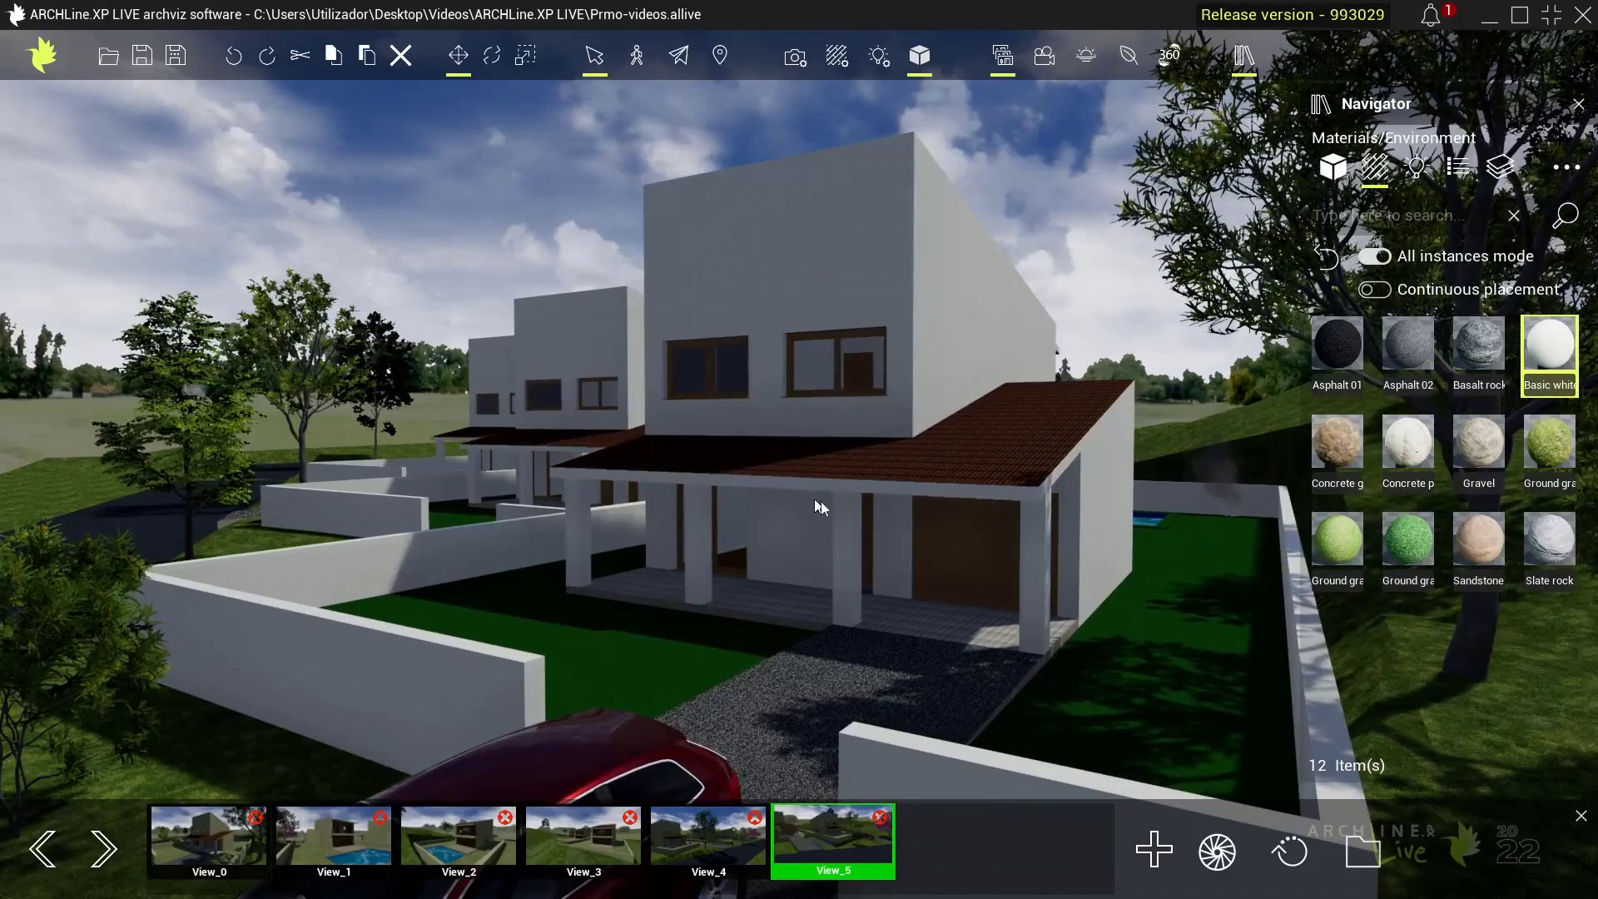
scroll(820, 506, up, 5)
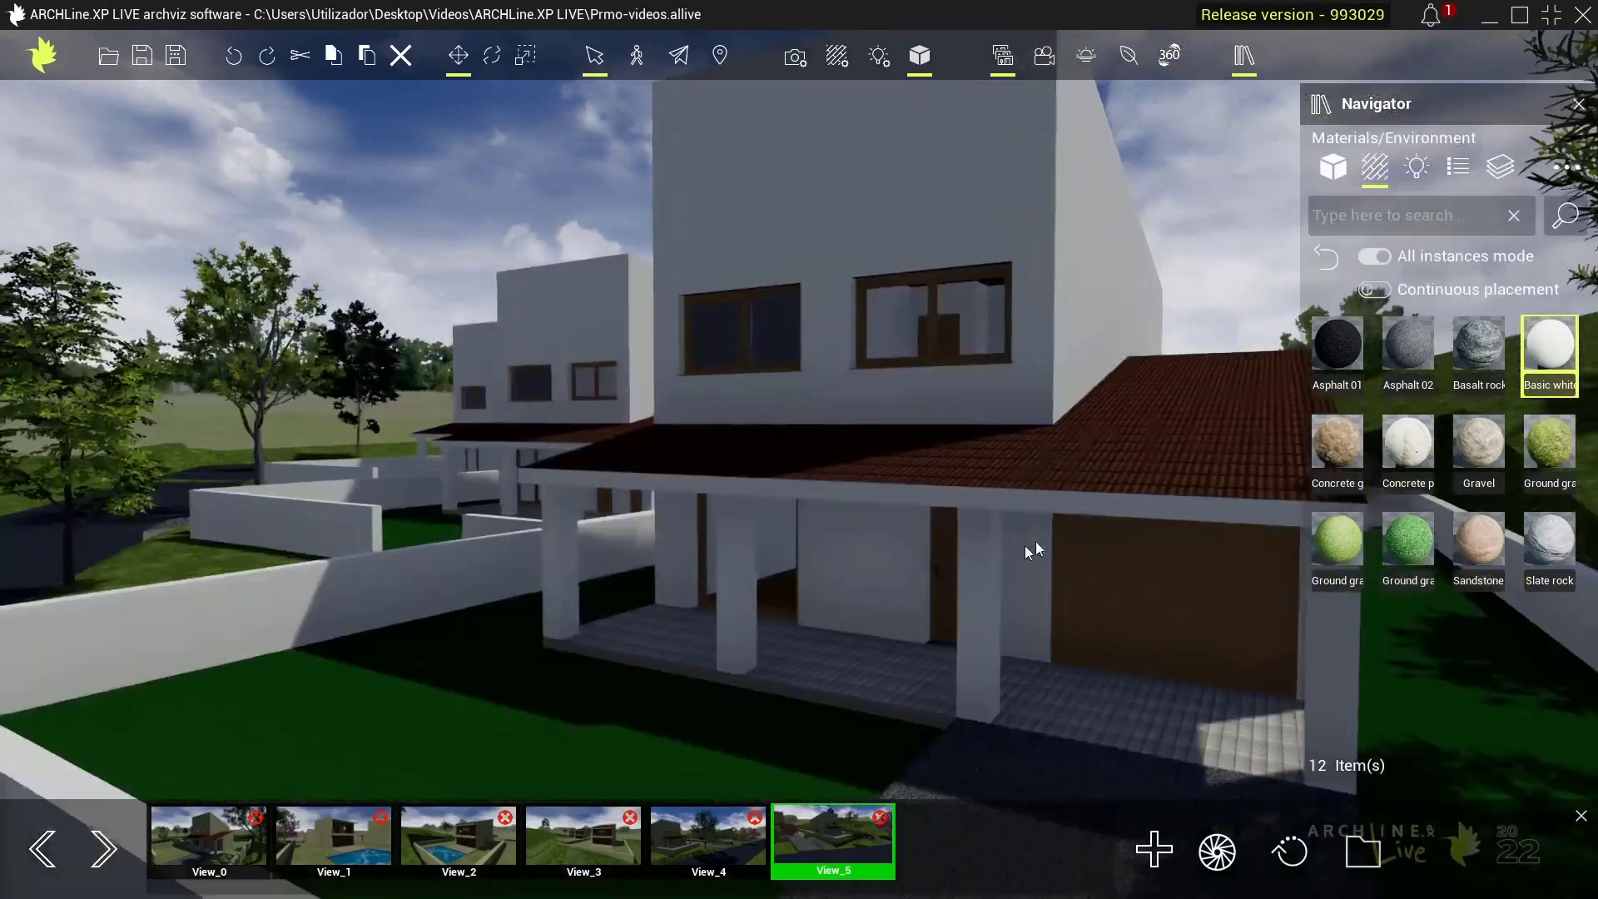
mouse_move(1032, 549)
right_down()
mouse_move(920, 491)
mouse_move(766, 471)
mouse_move(1006, 528)
mouse_move(1190, 491)
mouse_move(838, 513)
mouse_move(831, 560)
mouse_move(701, 576)
right_up()
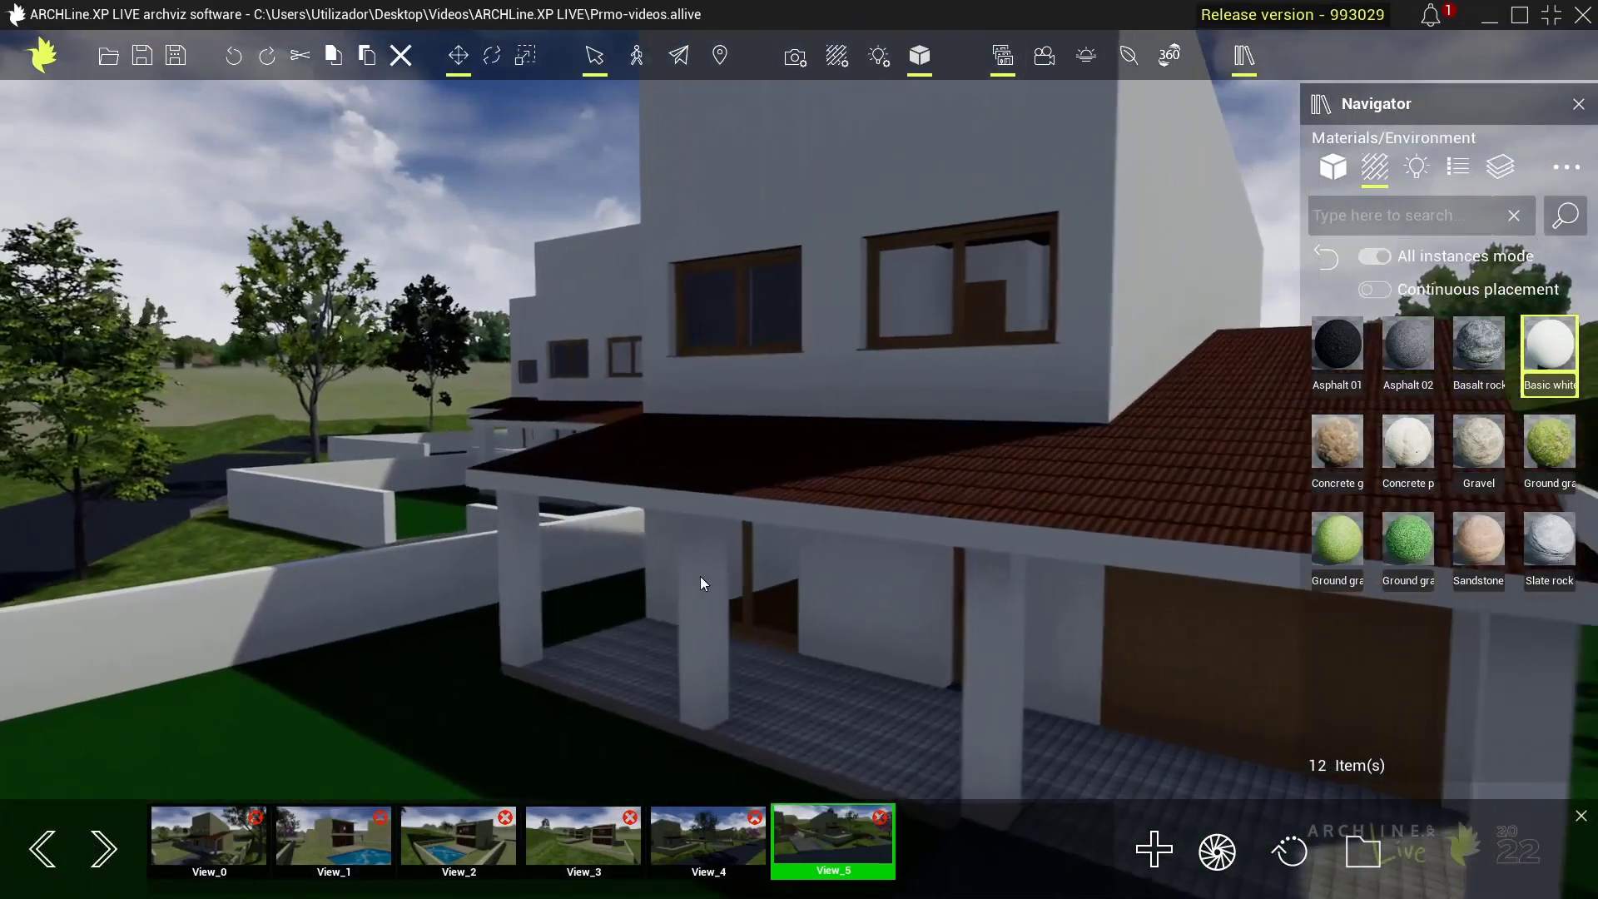
right_drag(896, 441, 914, 308)
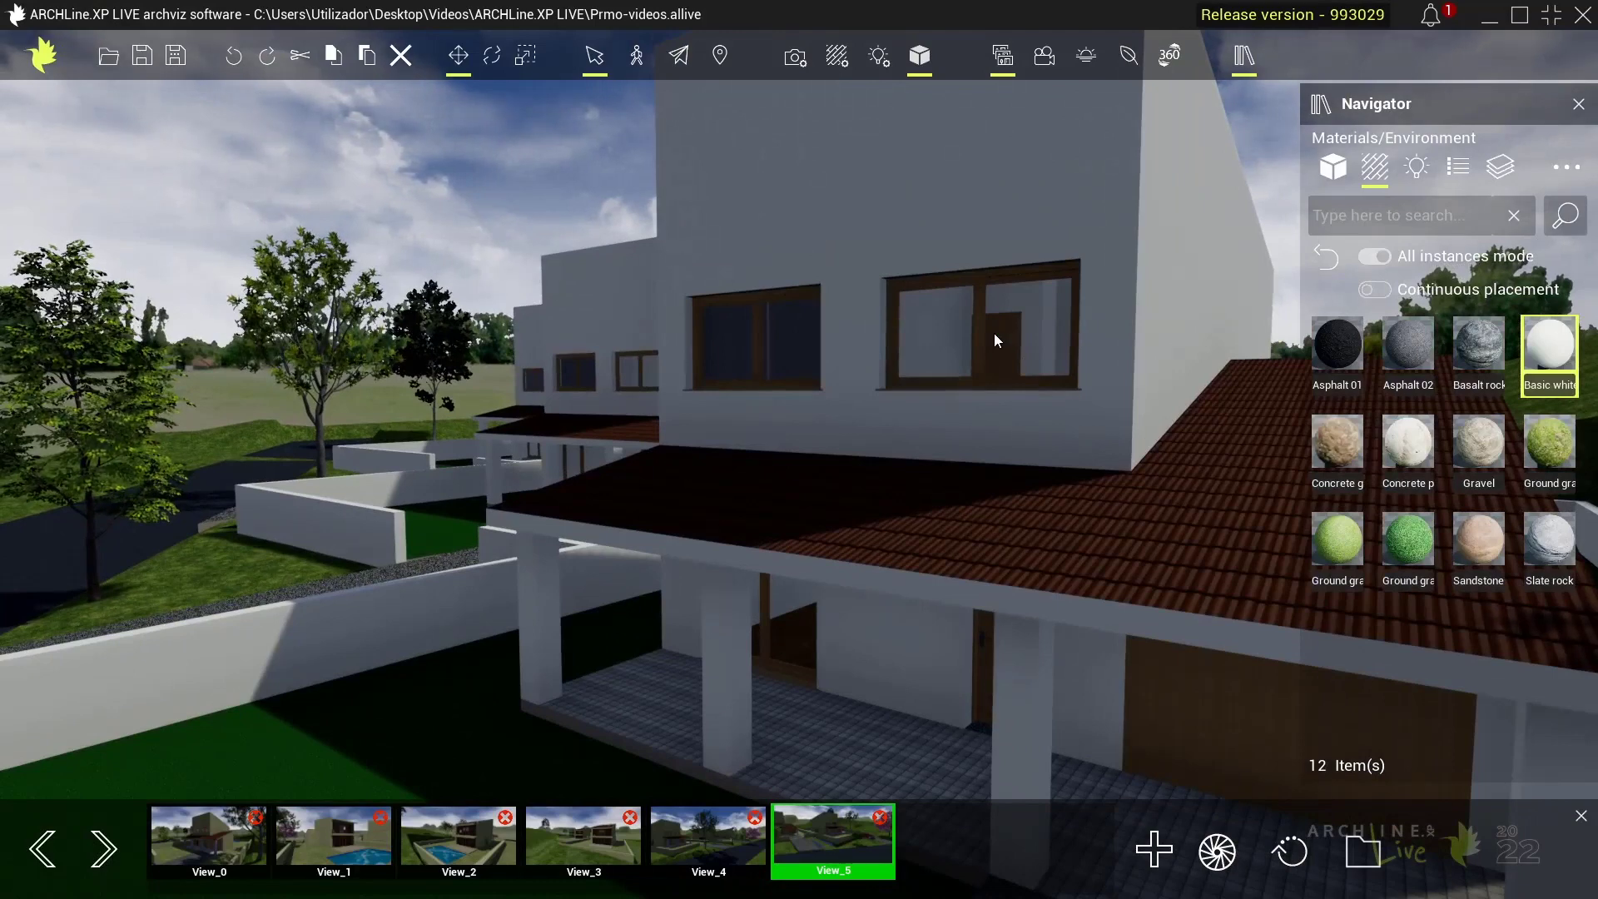
- Open the Glass materials folder and try Acrylic, blue, brown and dark tinted glass on the upper window
click(1332, 263)
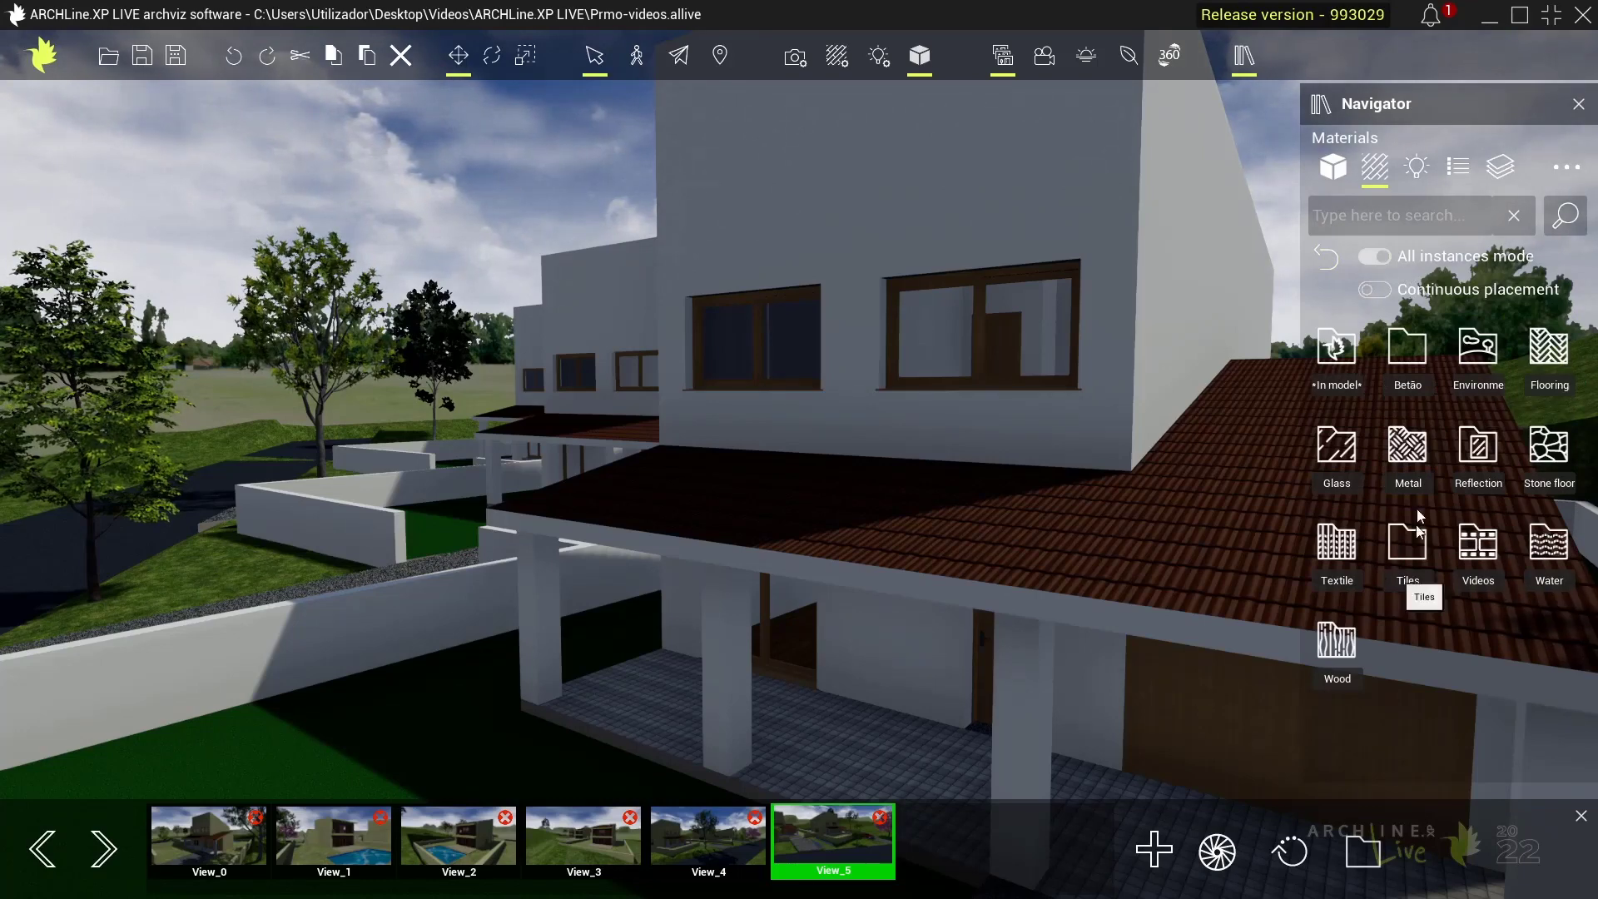
click(1336, 449)
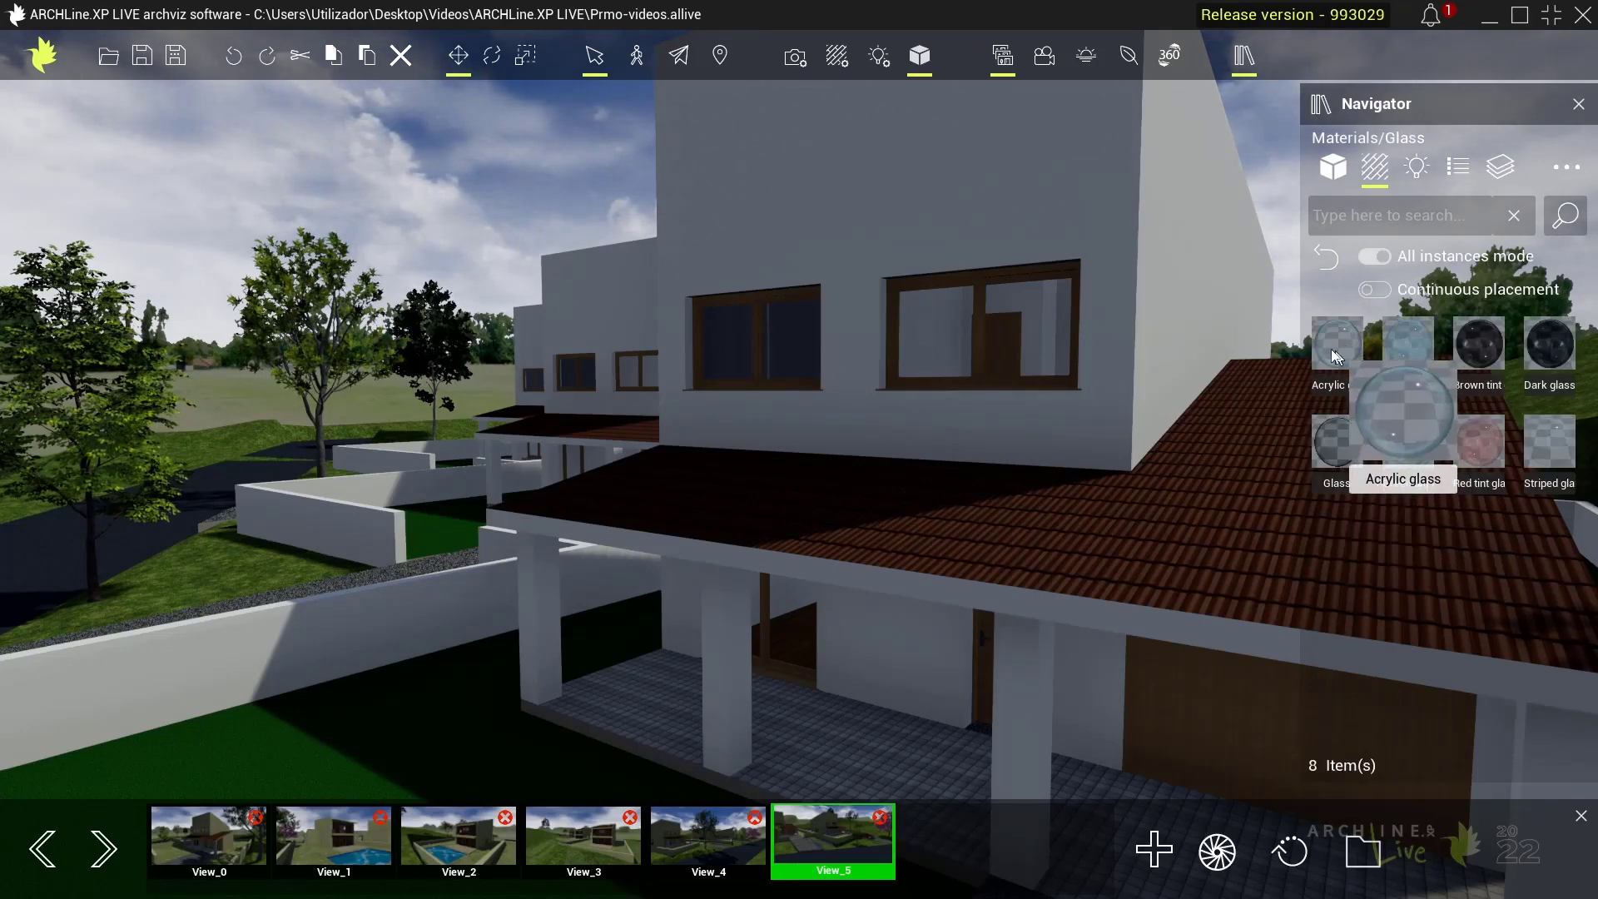
drag(1340, 351, 927, 321)
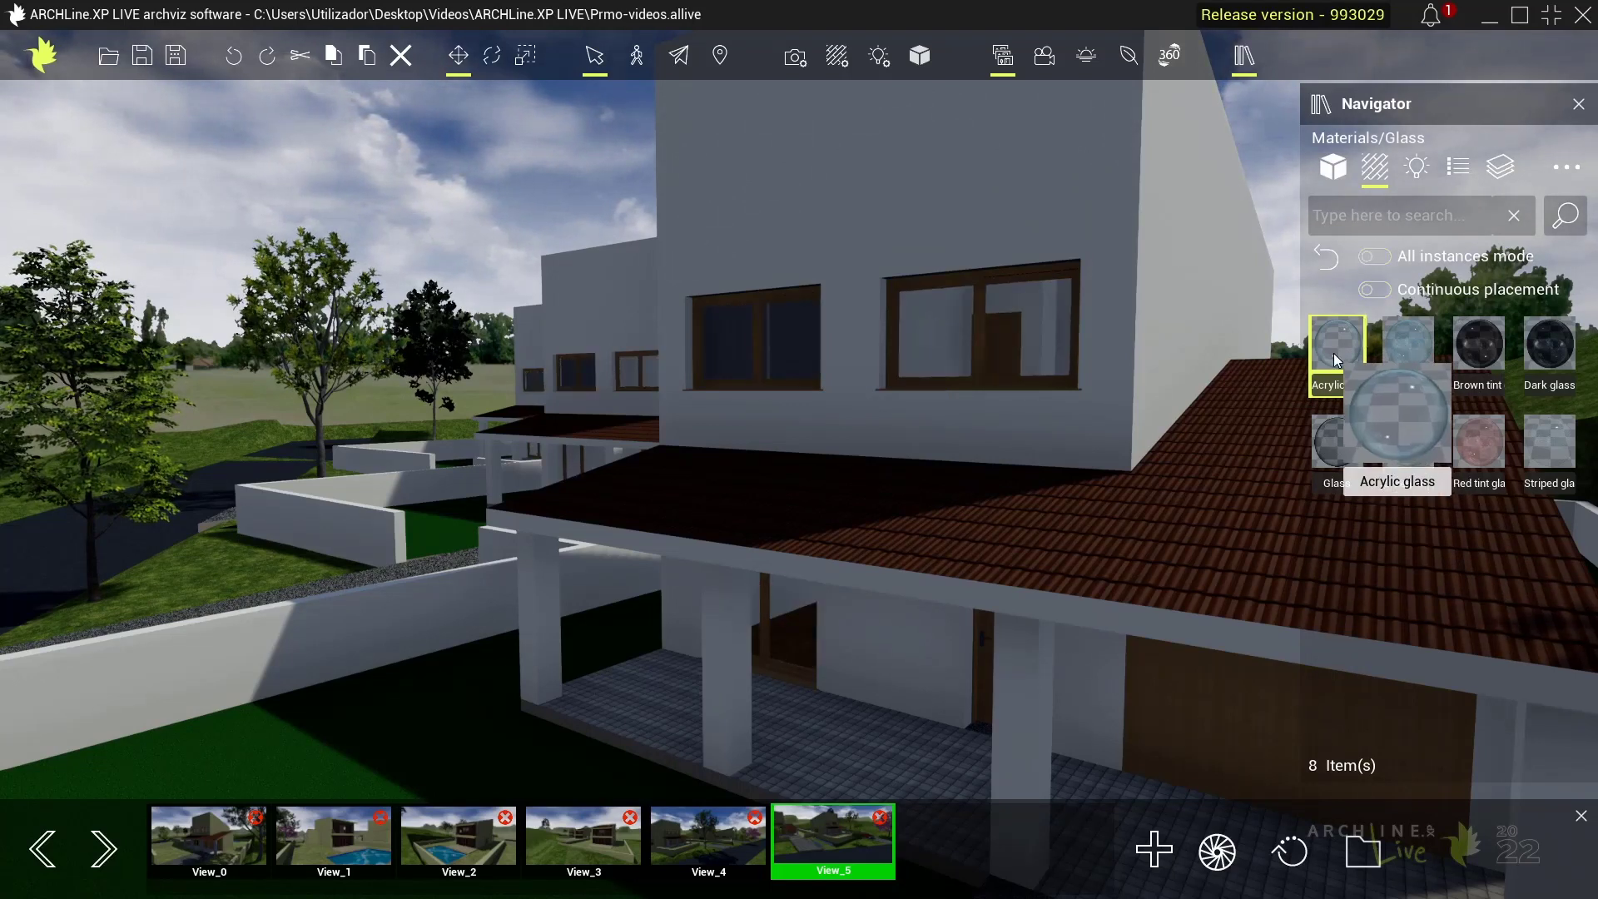
mouse_move(1335, 353)
mouse_down()
mouse_move(950, 337)
mouse_move(1031, 378)
mouse_up()
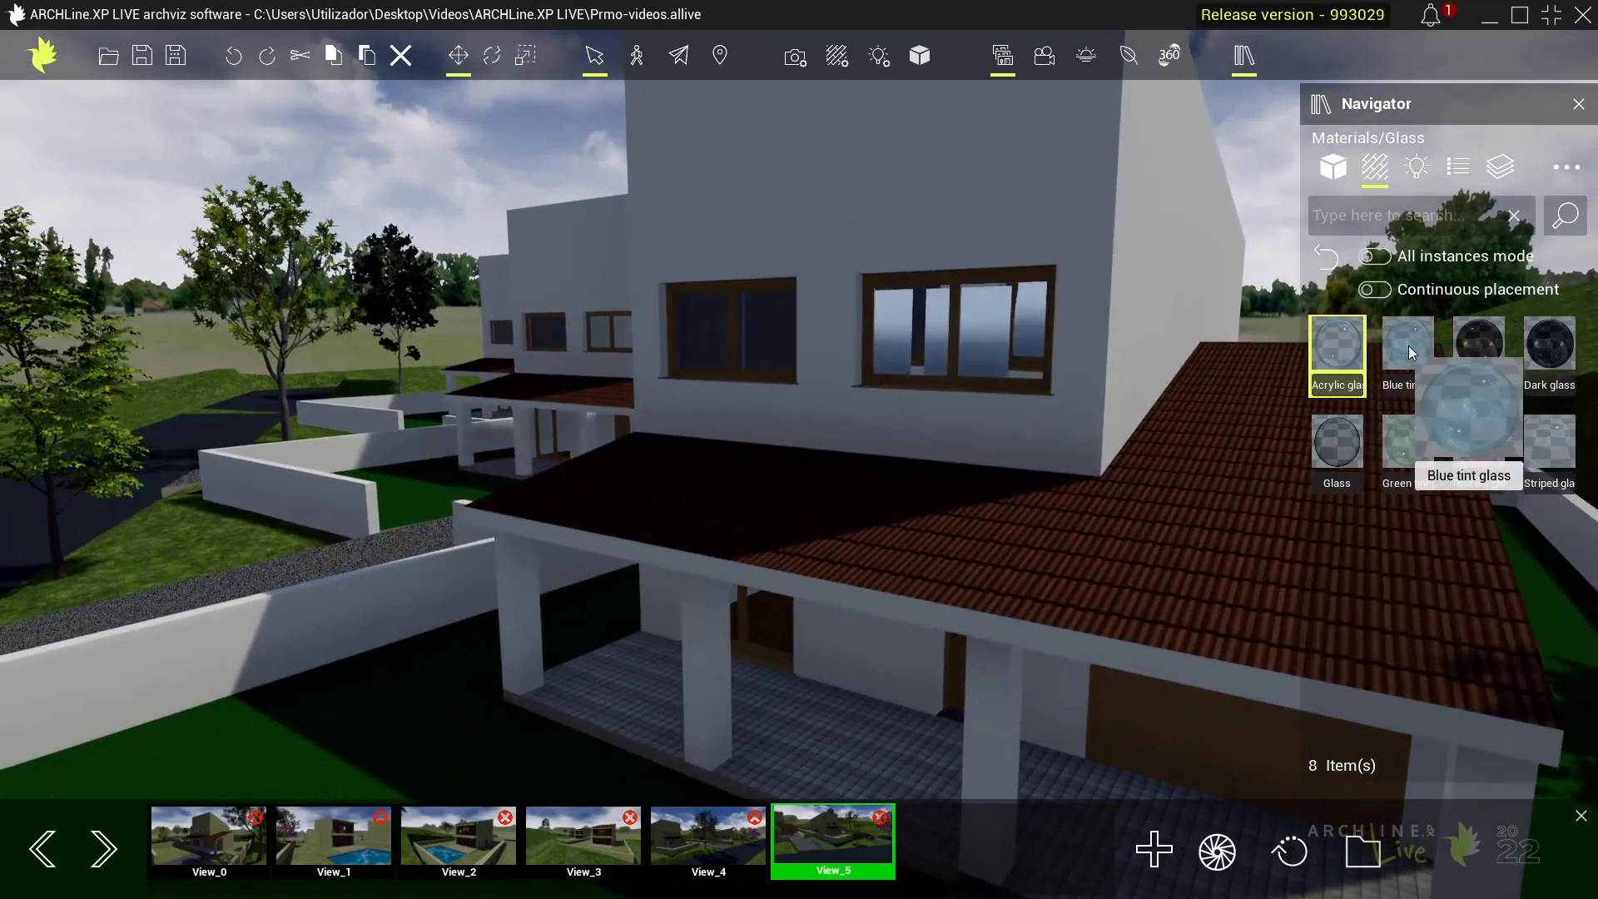
drag(1409, 346, 900, 342)
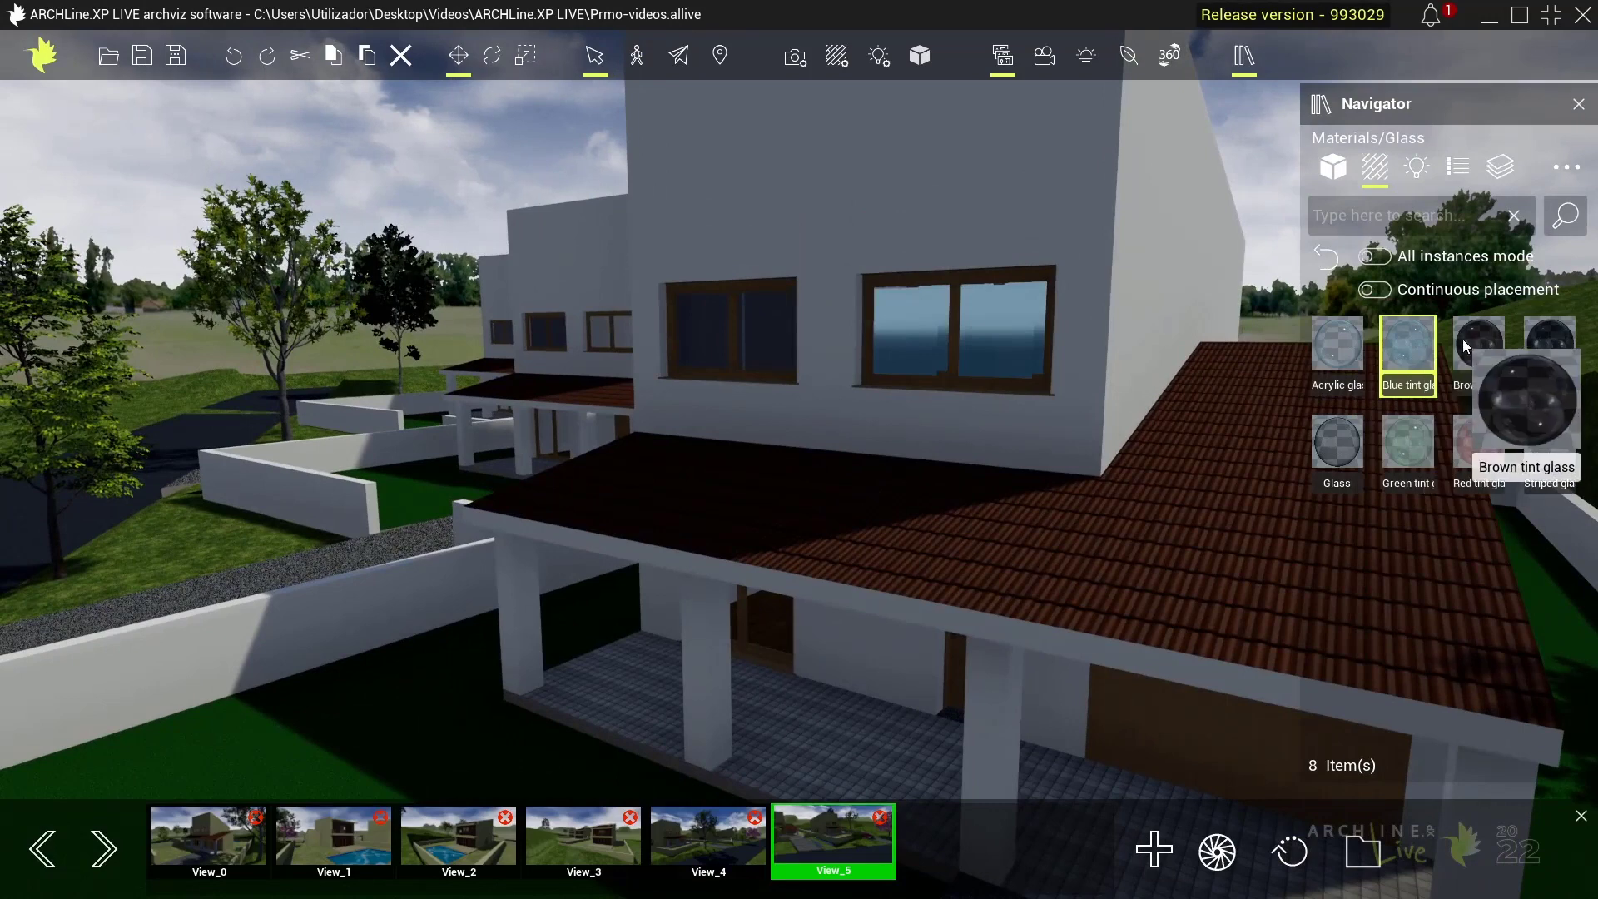
drag(1464, 342, 911, 333)
mouse_move(1553, 348)
mouse_down()
mouse_move(934, 372)
mouse_move(912, 402)
mouse_up()
- After trying green, red and striped glass, apply plain Glass to every window with All instances on
mouse_move(1336, 442)
mouse_down()
mouse_move(926, 353)
mouse_move(923, 371)
mouse_up()
drag(1407, 441, 914, 371)
drag(1478, 441, 924, 350)
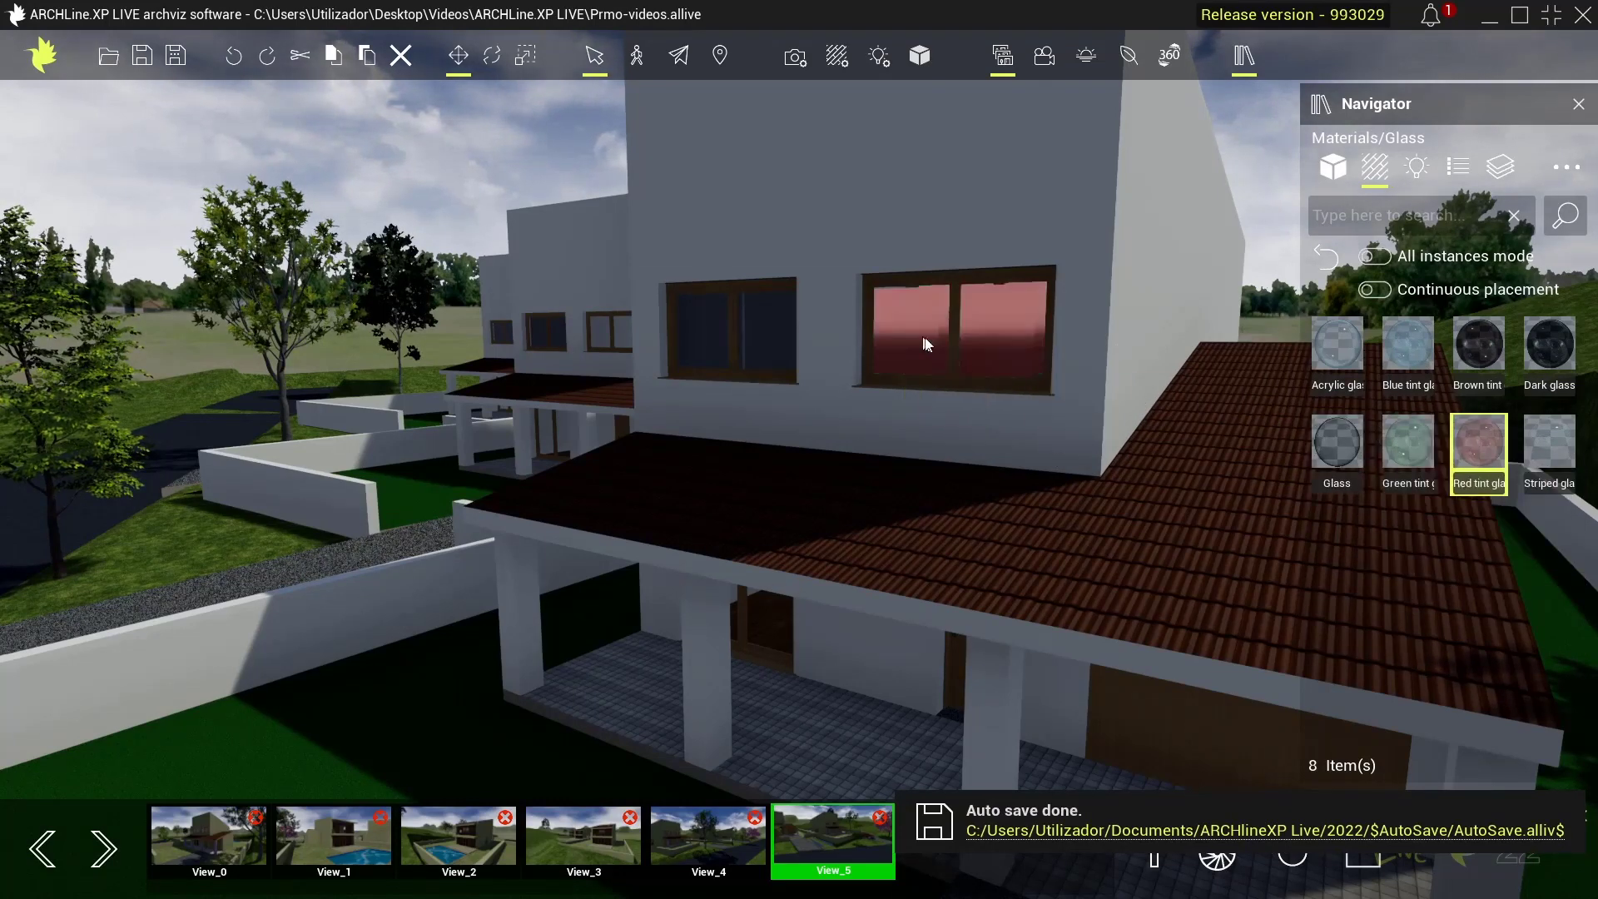
mouse_move(1548, 441)
mouse_down()
mouse_move(910, 347)
mouse_move(944, 332)
mouse_up()
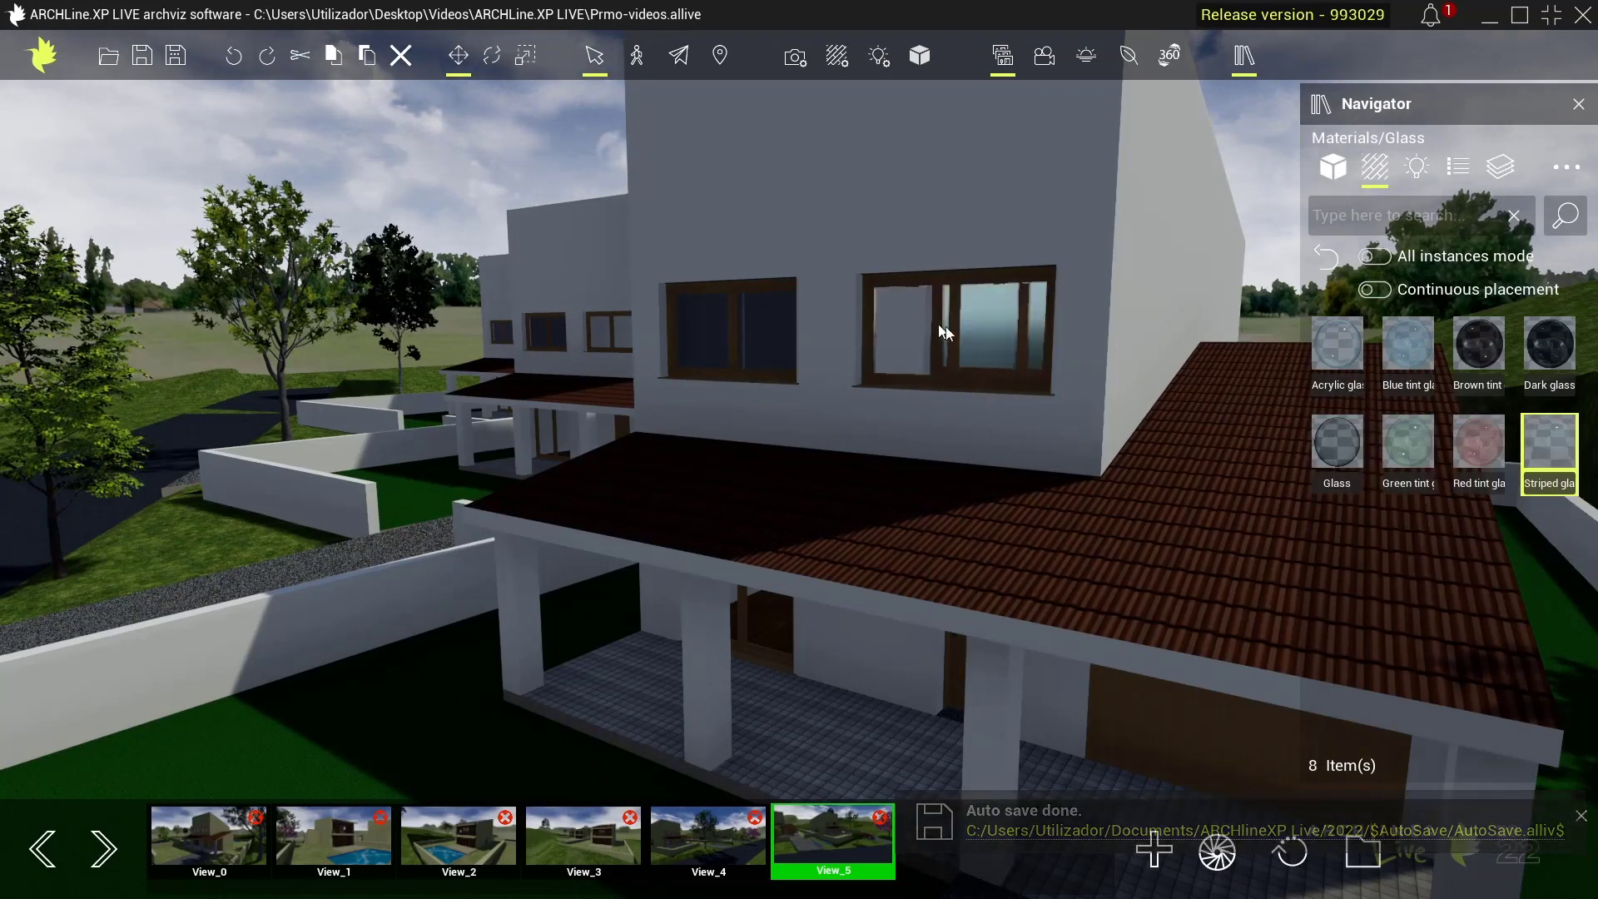
drag(1336, 441, 927, 357)
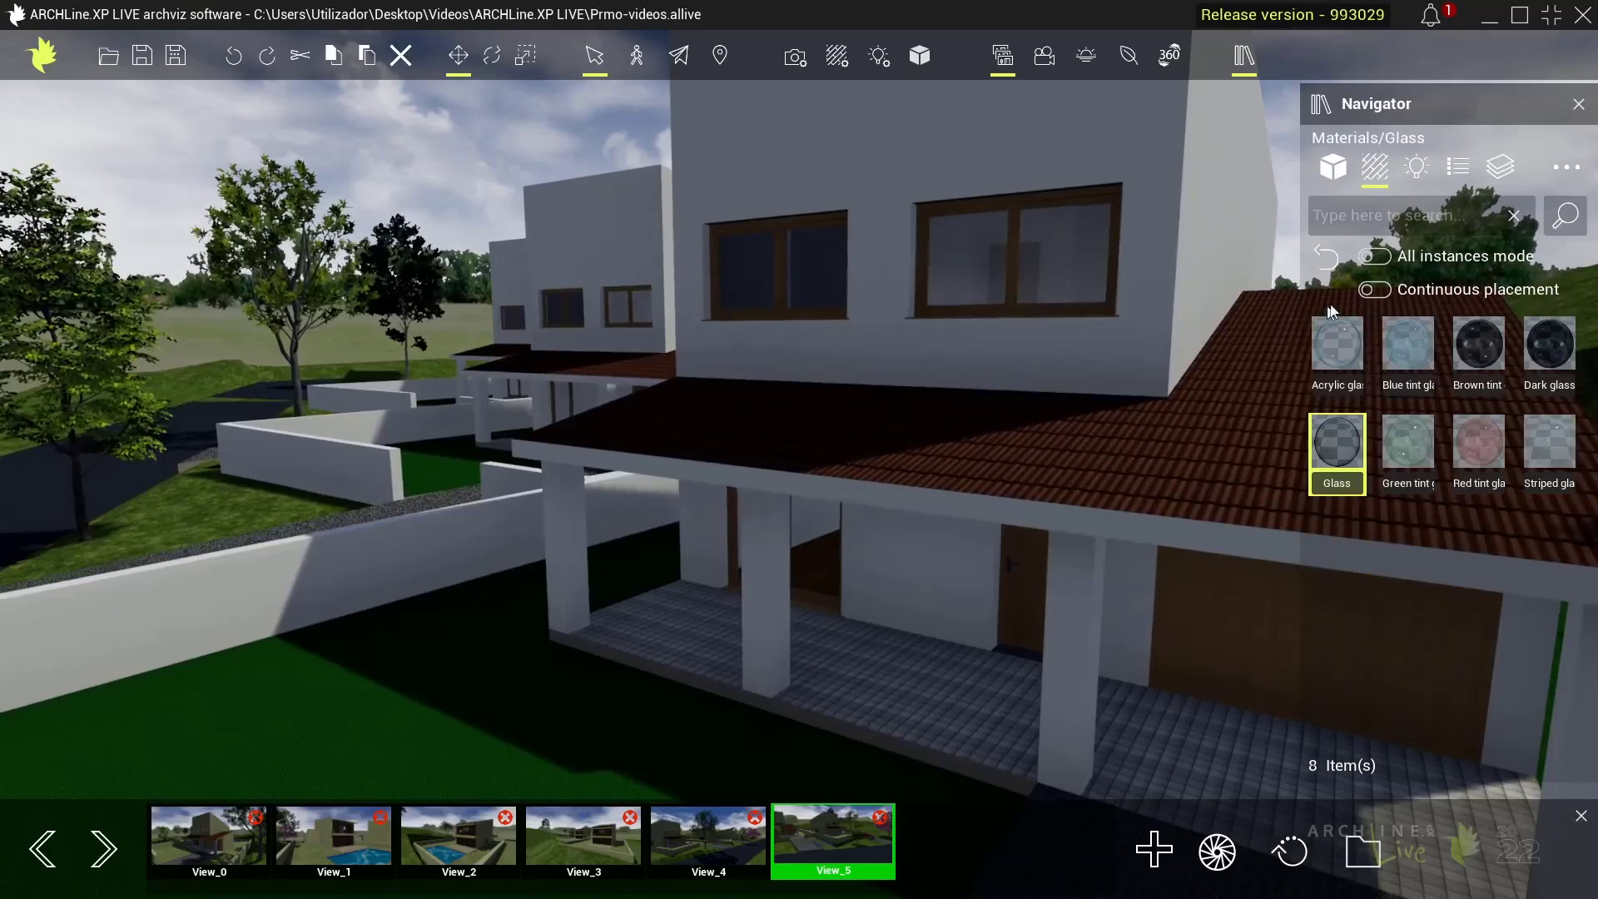
click(1377, 258)
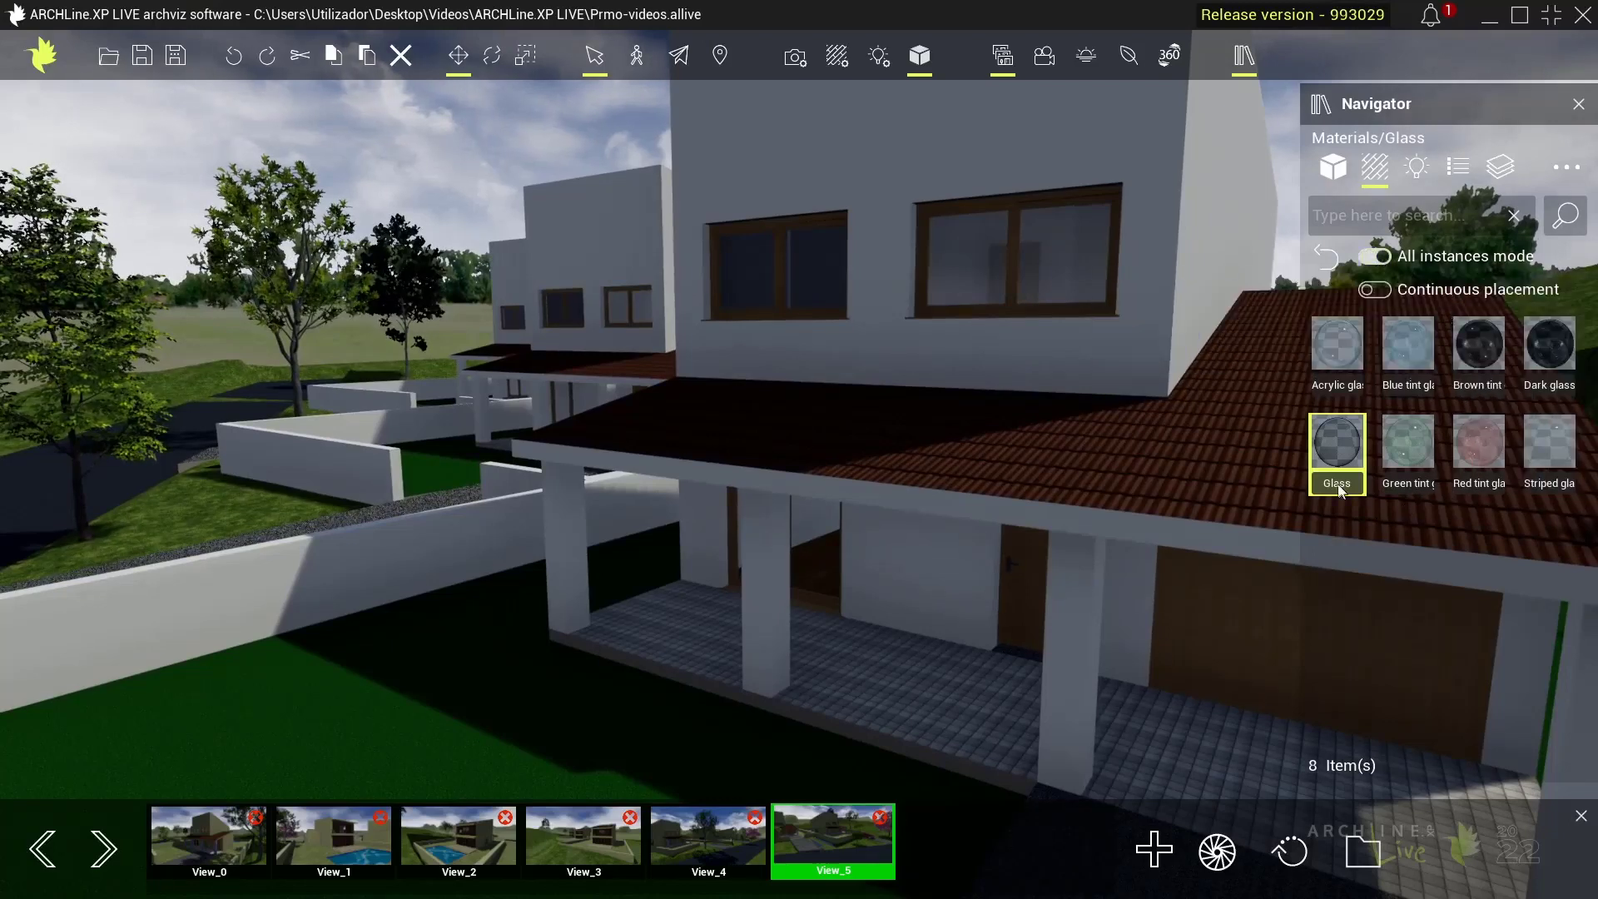
mouse_move(1336, 441)
mouse_down()
mouse_move(803, 559)
mouse_move(811, 534)
mouse_up()
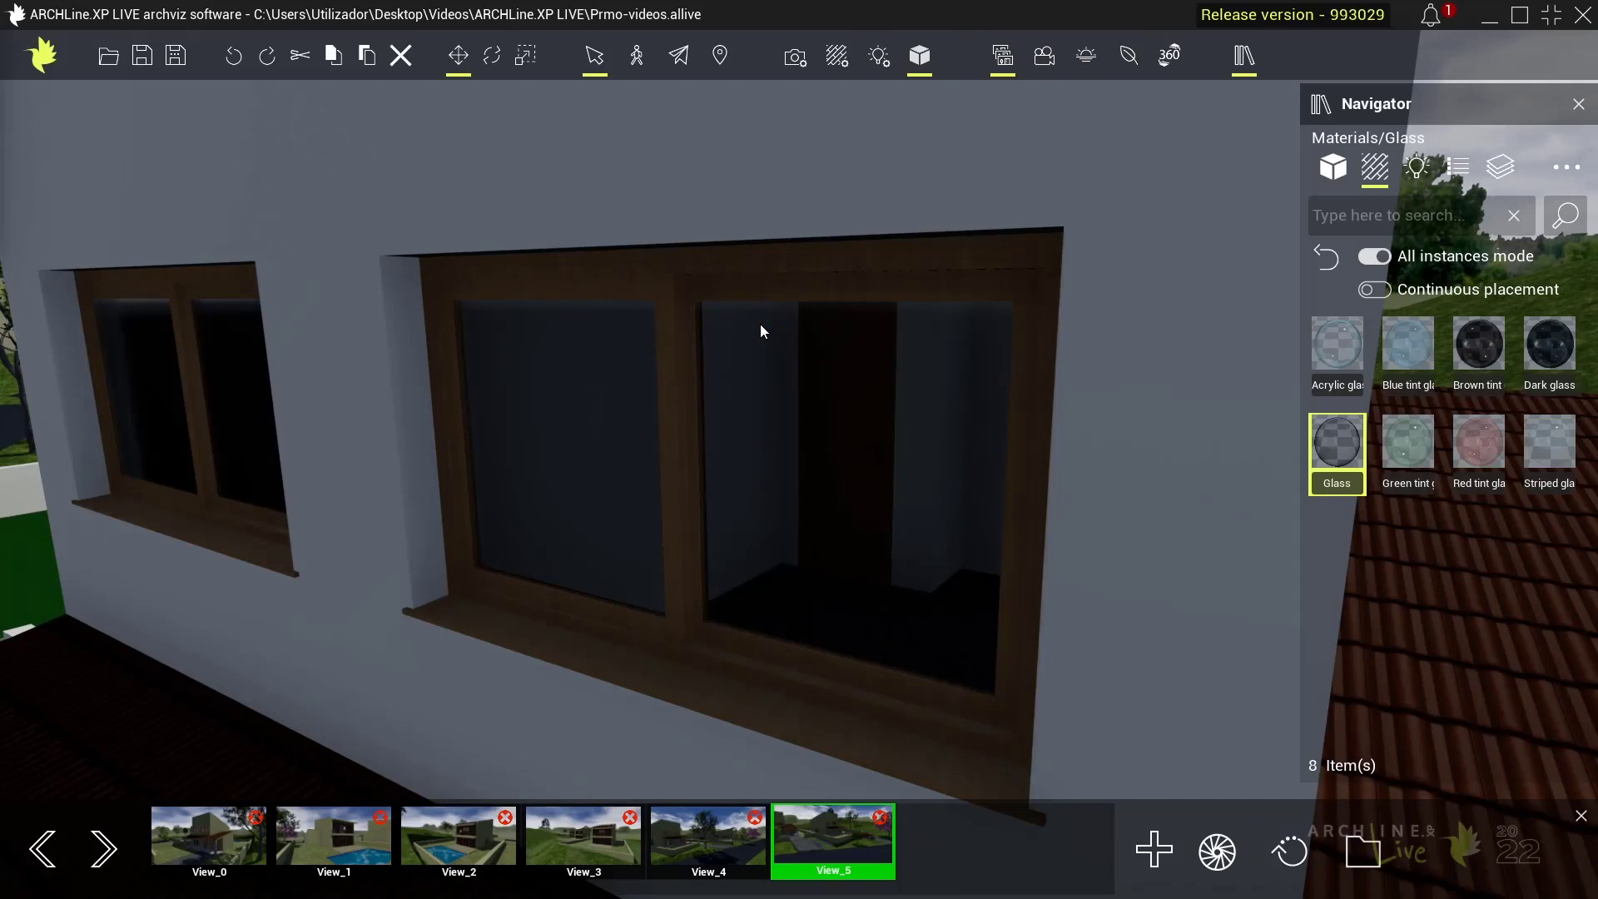
- Browse the 11 Metal materials, then return to the top-level material folders
click(1377, 170)
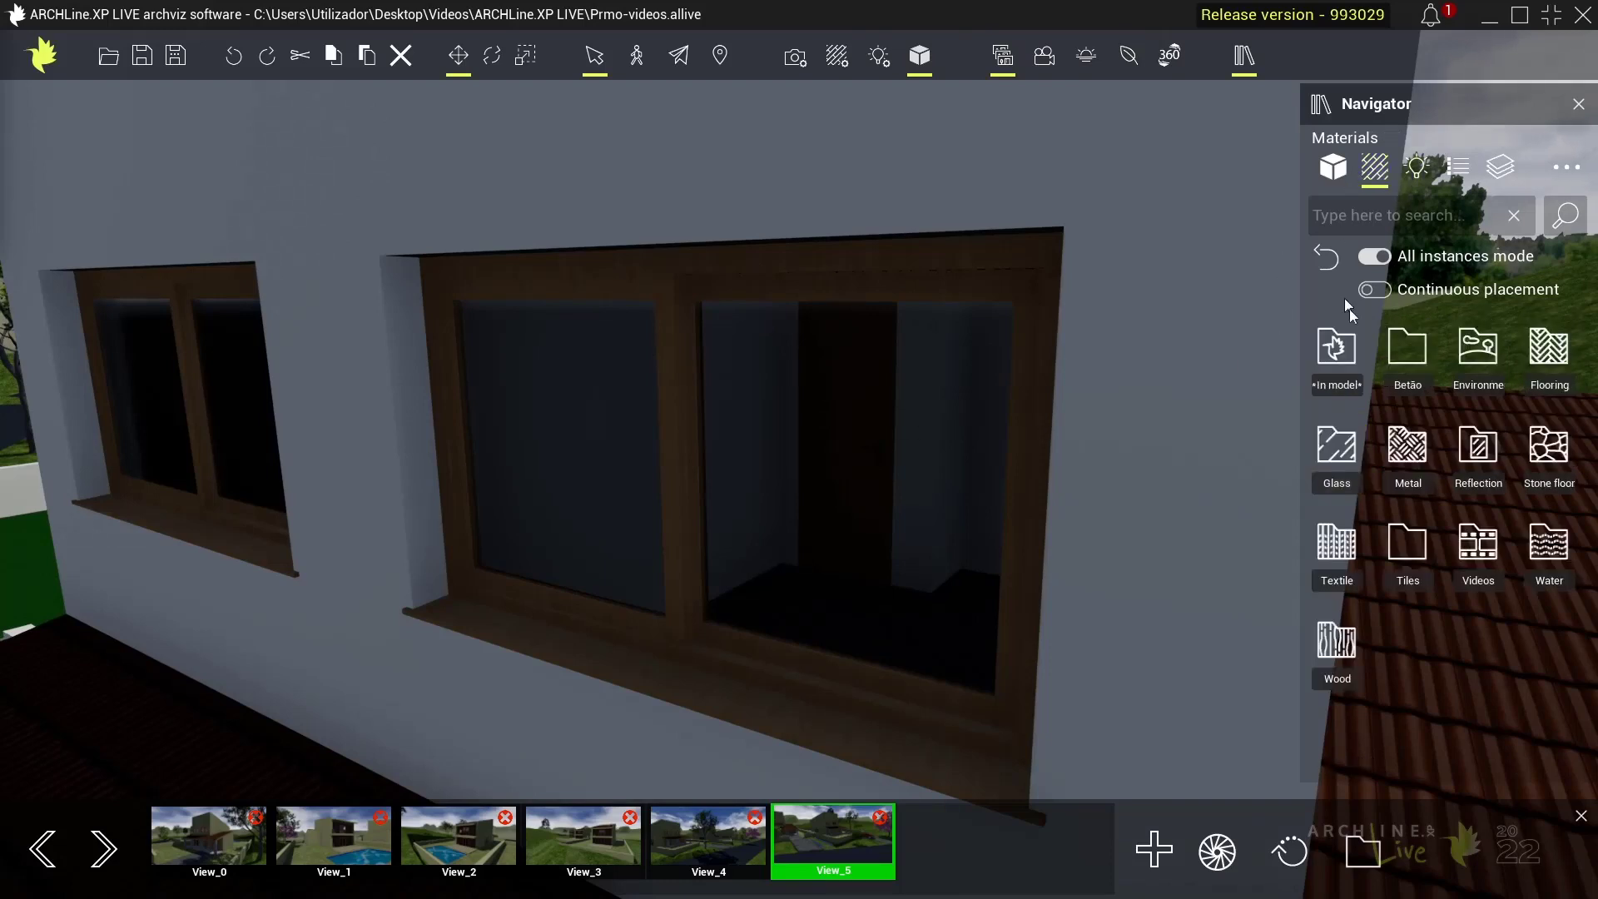
click(1428, 458)
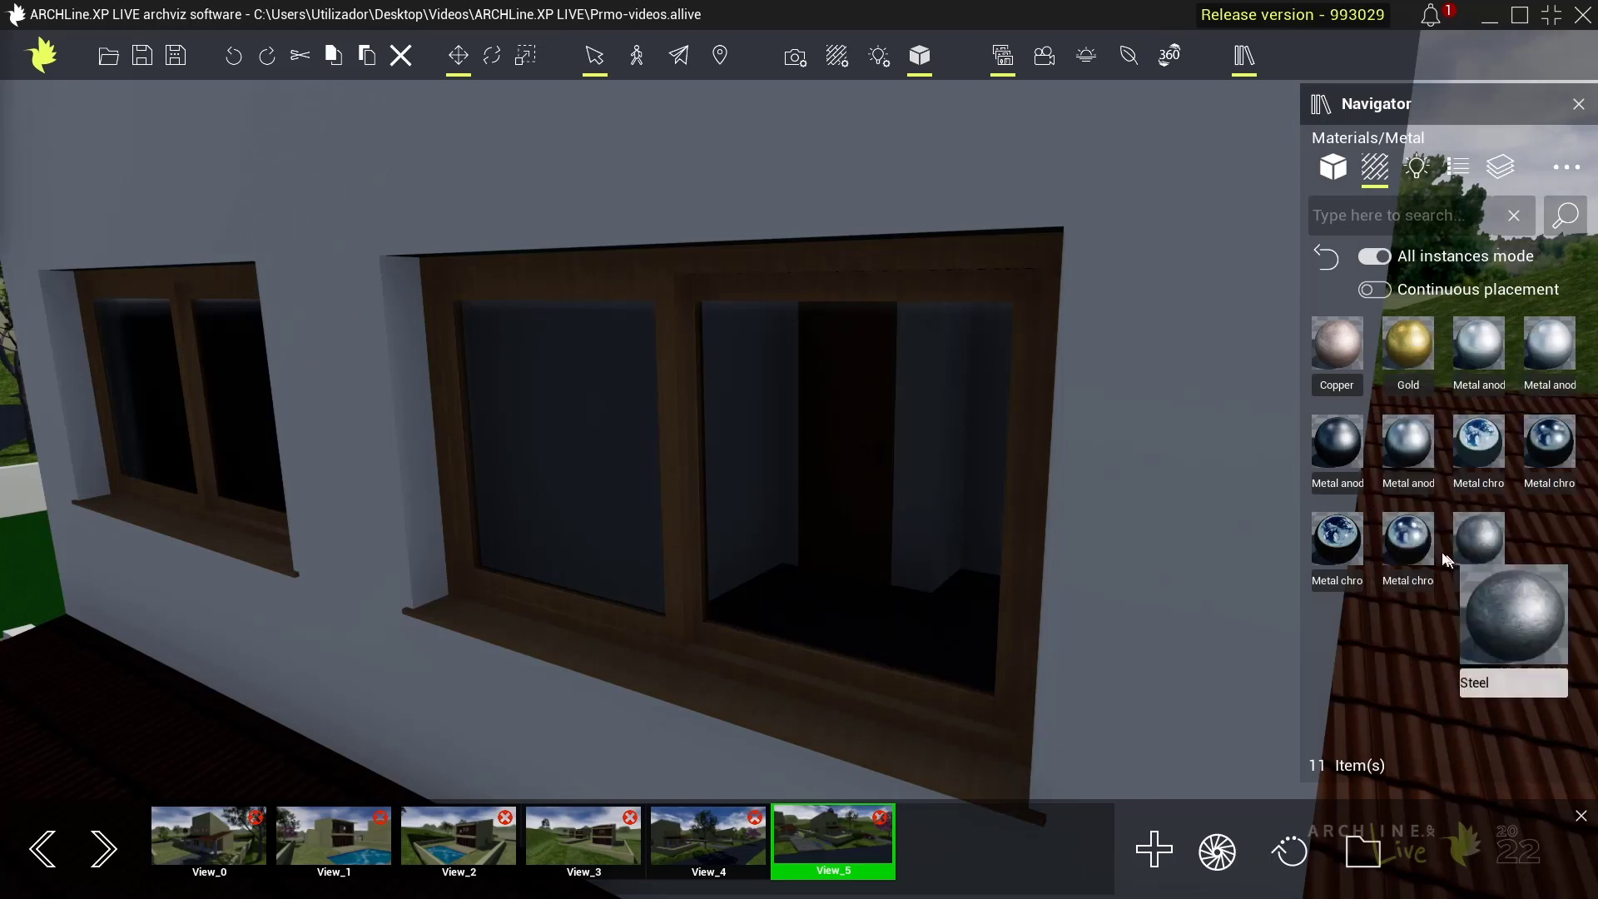
click(1382, 170)
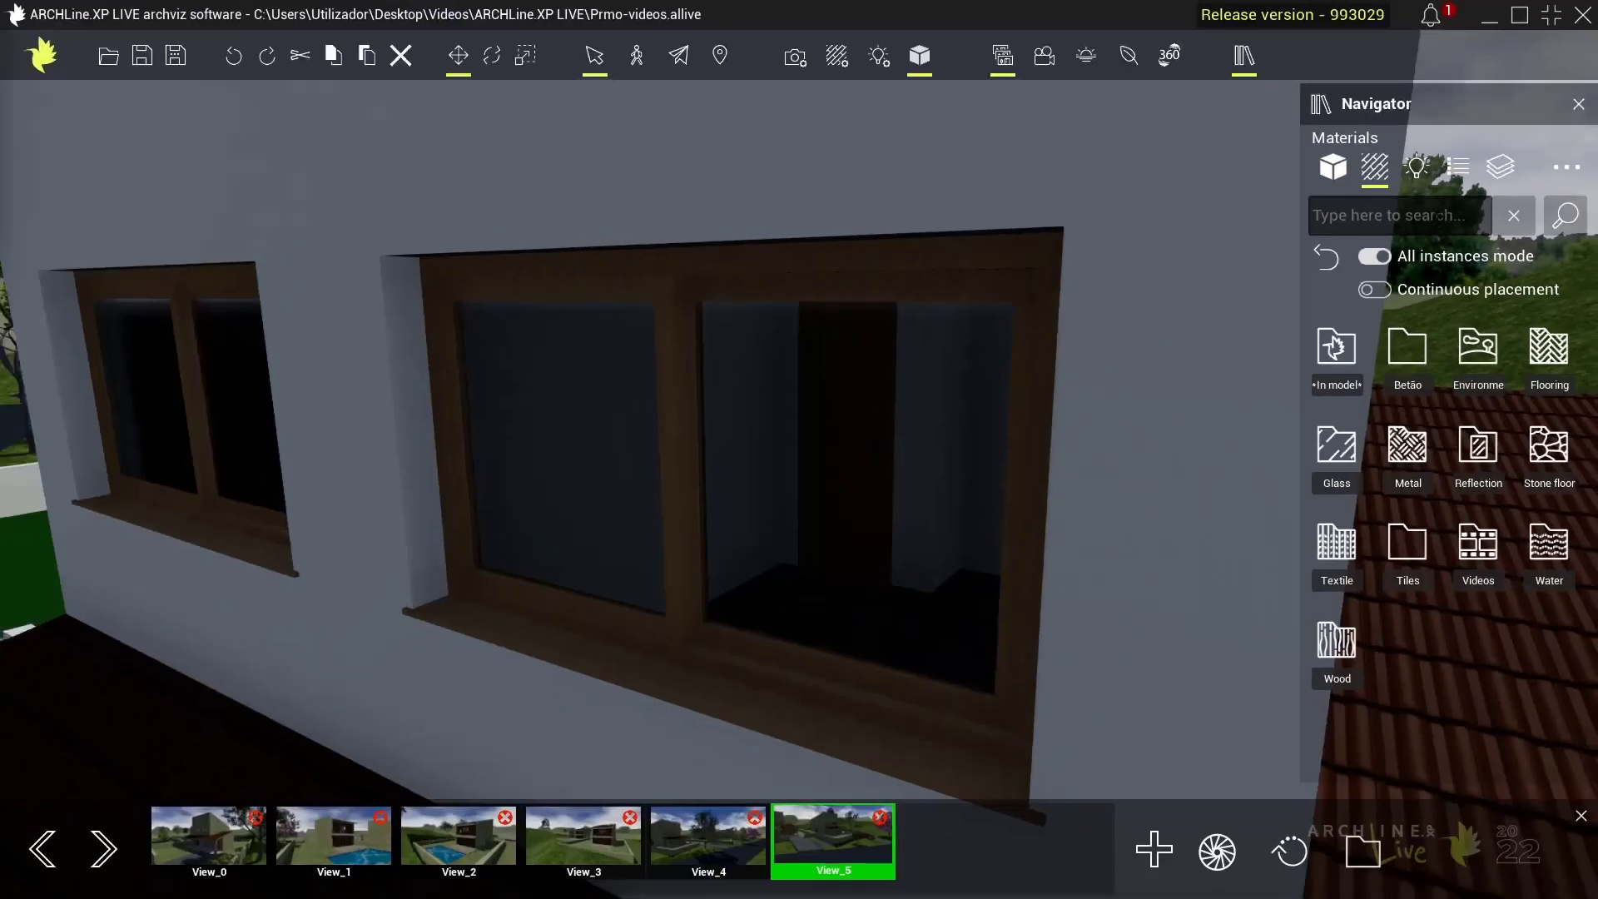
- Search materials for 'alu', try Legrand and anodized aluminium, then apply ALUBRIGHT to the window frames
click(1398, 215)
text(alum)
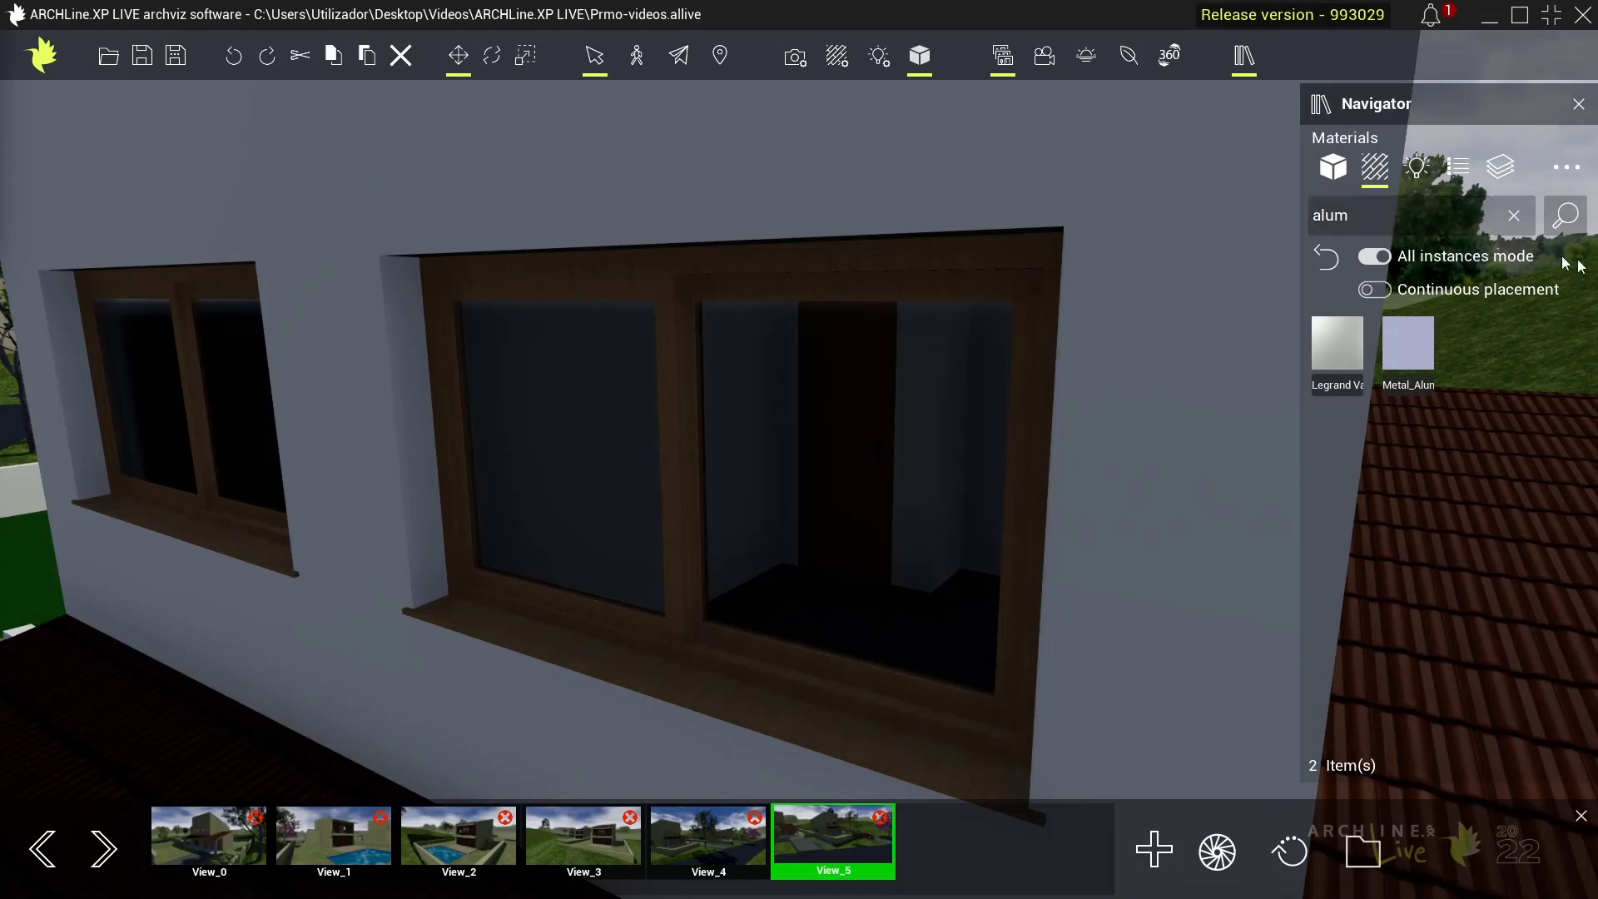
key(BackSpace)
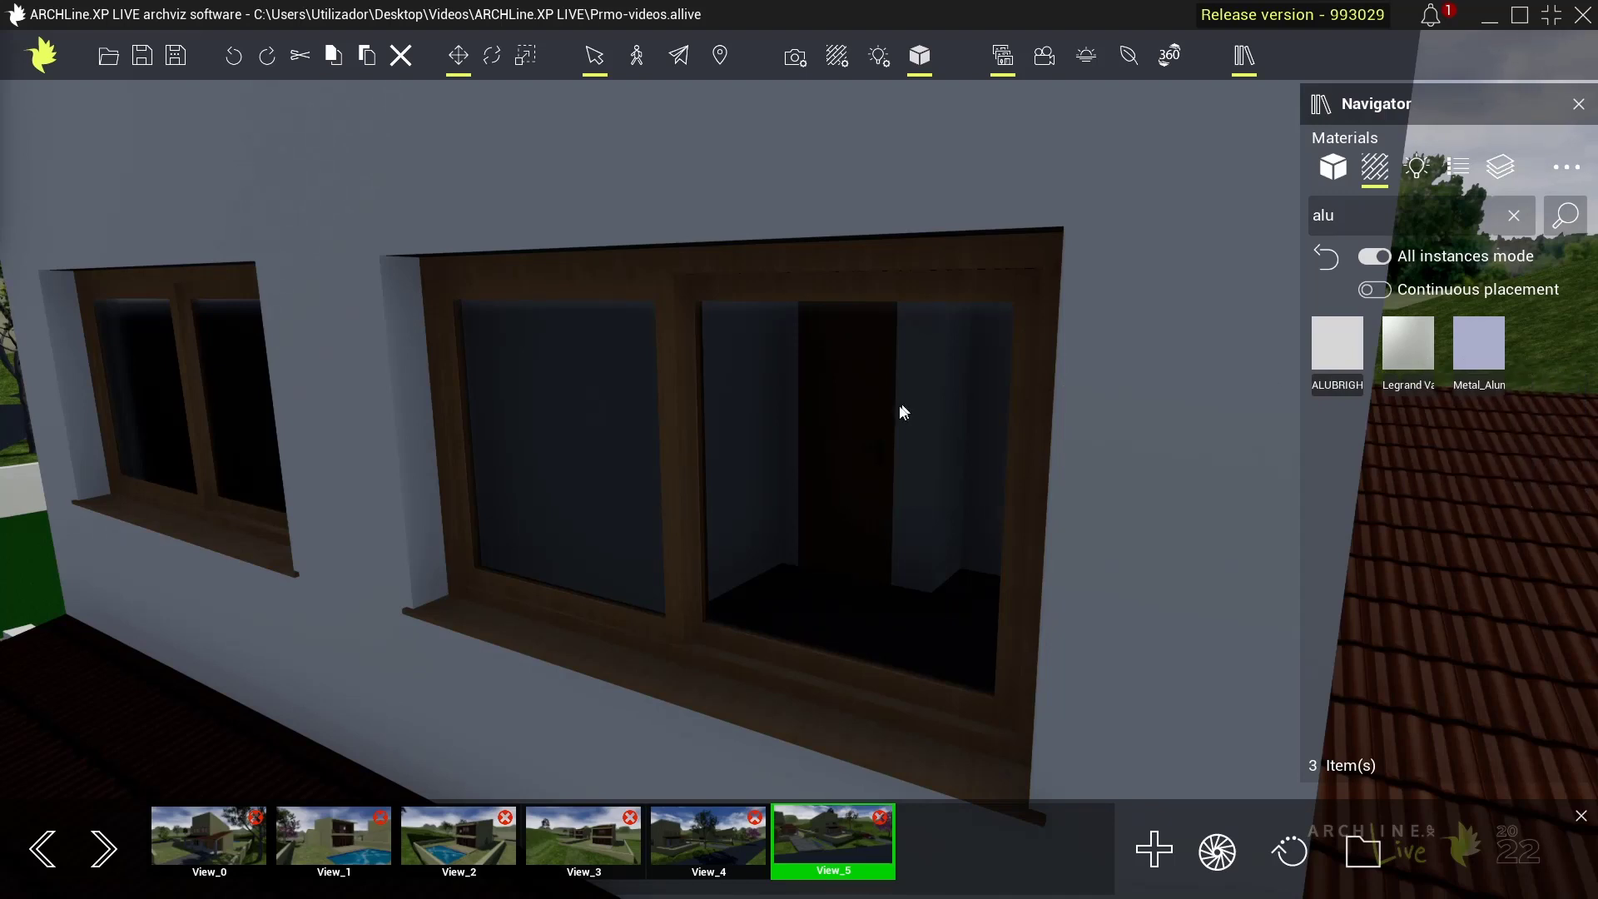
mouse_move(1408, 347)
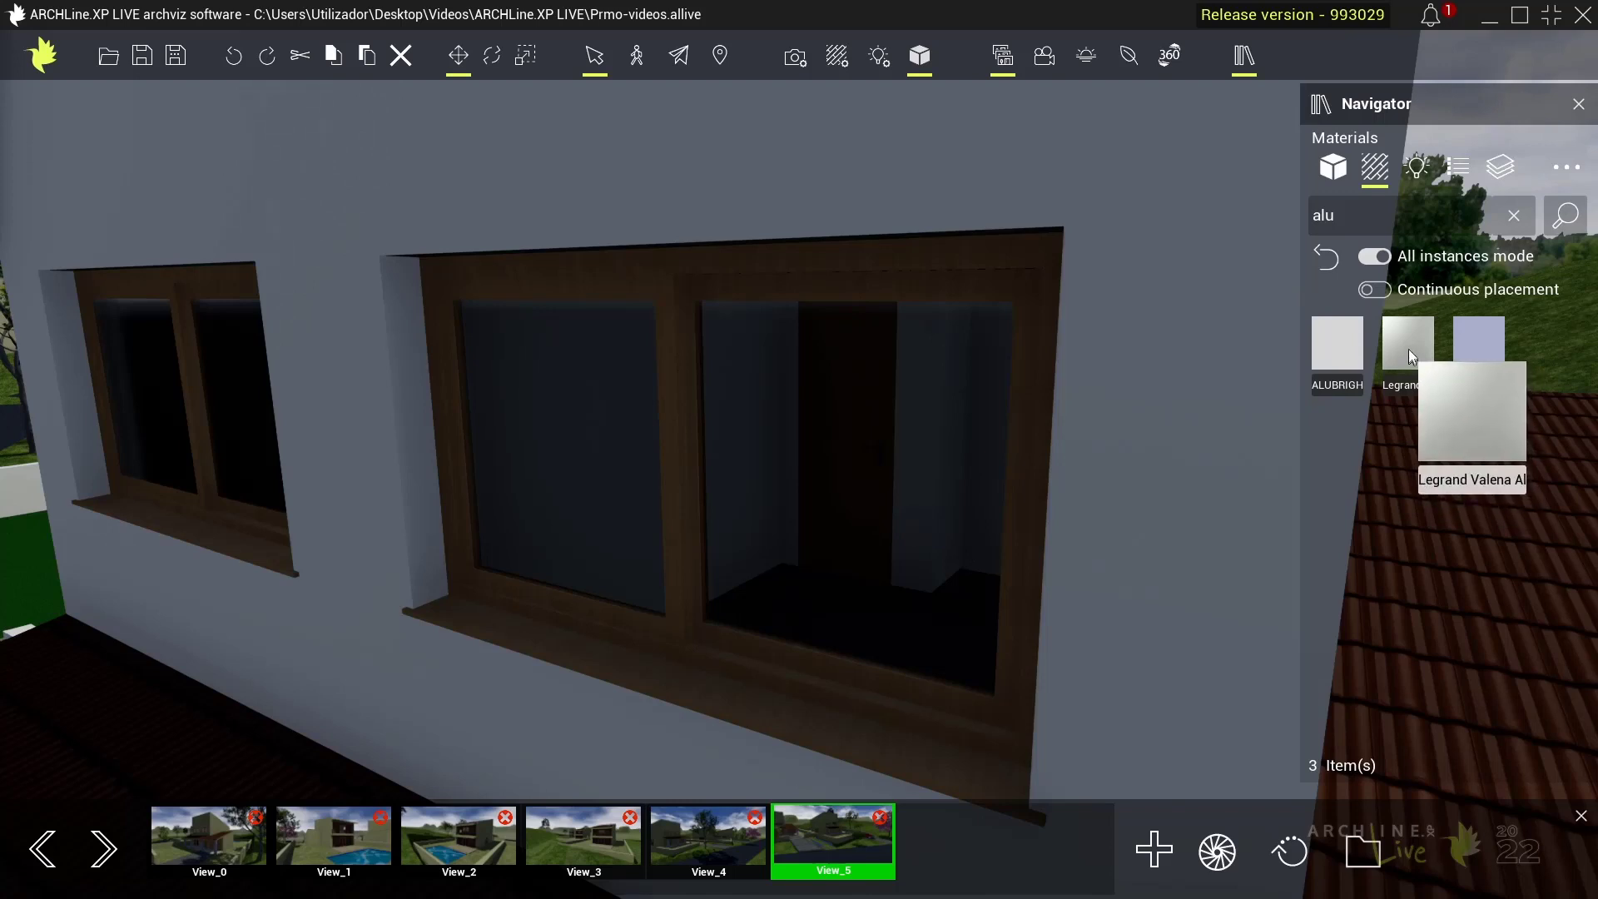
drag(1405, 350, 958, 267)
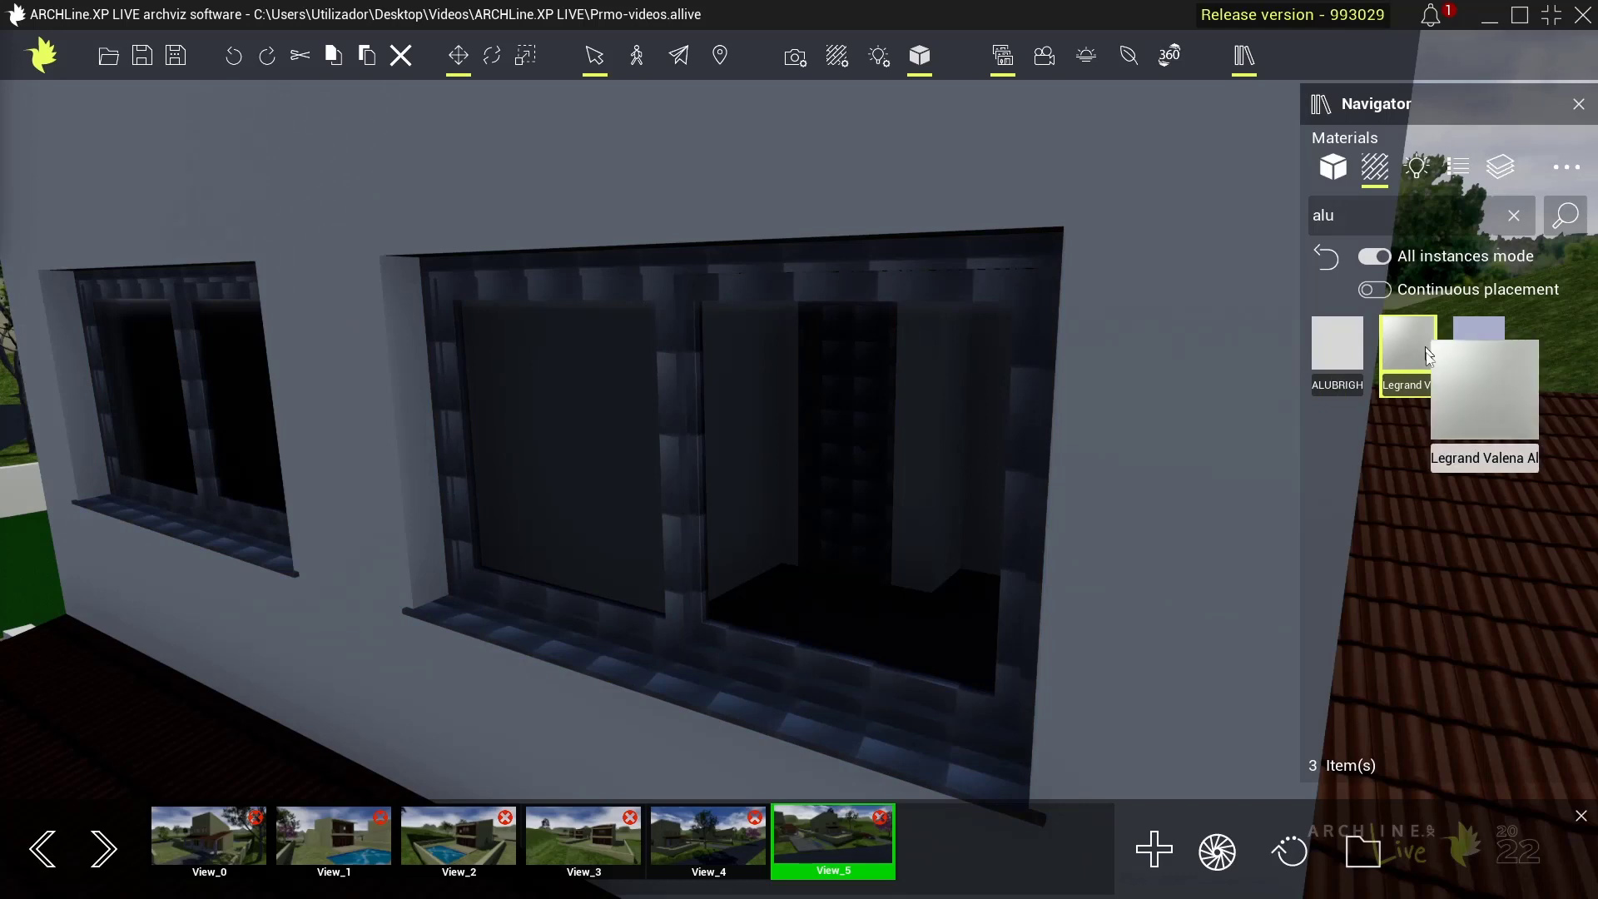
drag(1478, 356, 931, 283)
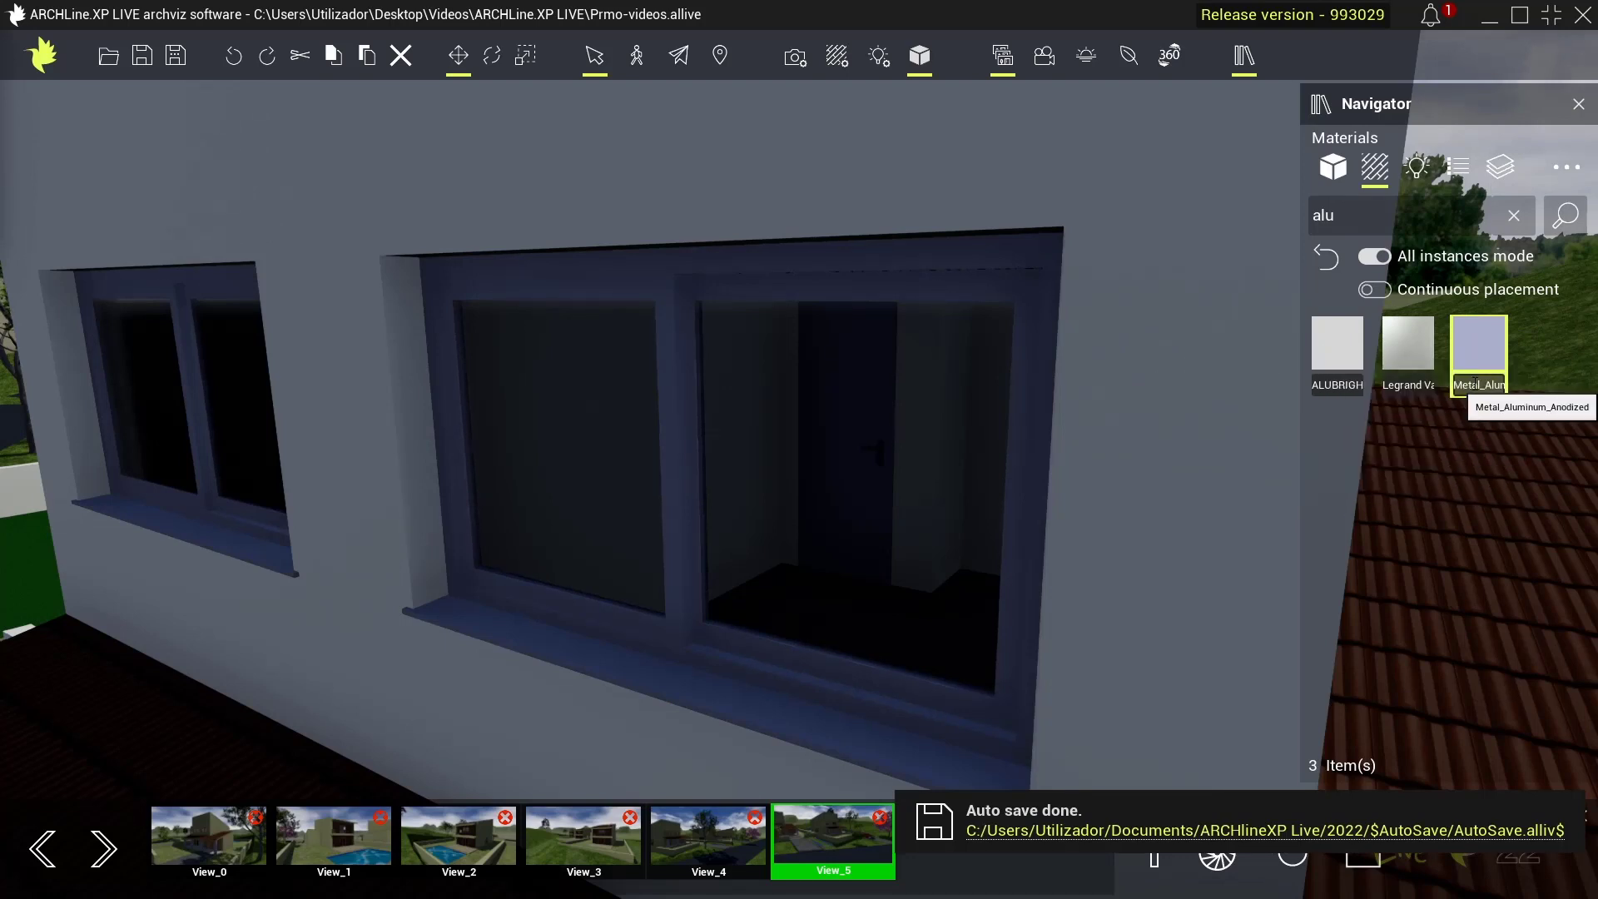
drag(1338, 353, 942, 275)
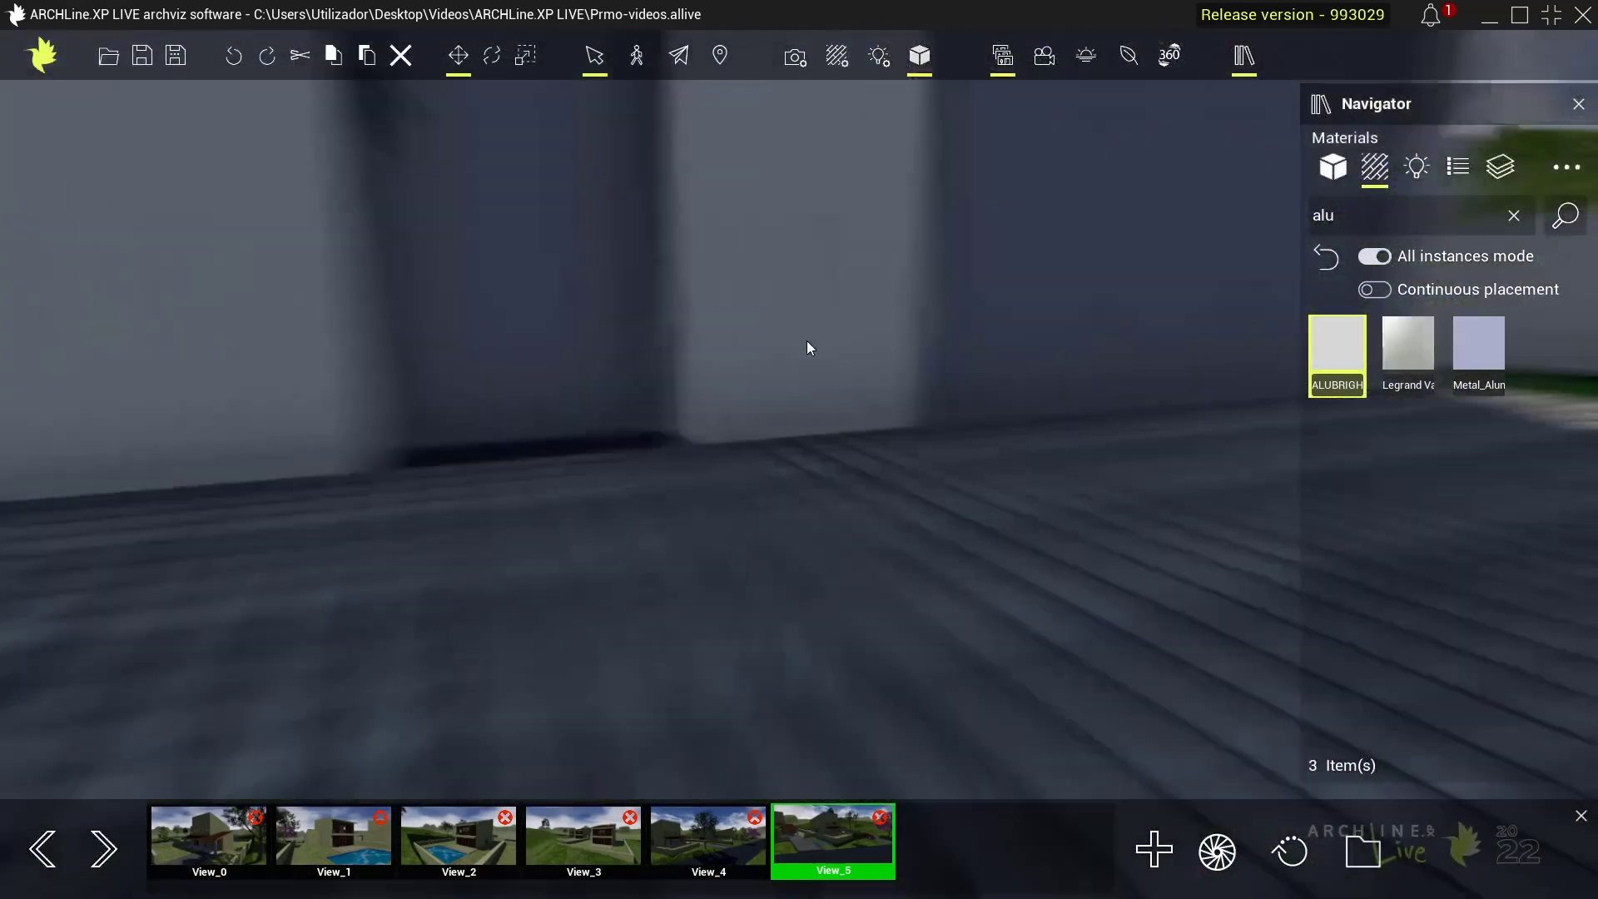
- Tilt the view, clear the selection and material search, and open the Wood materials folder
right_click(806, 343)
drag(767, 356, 999, 229)
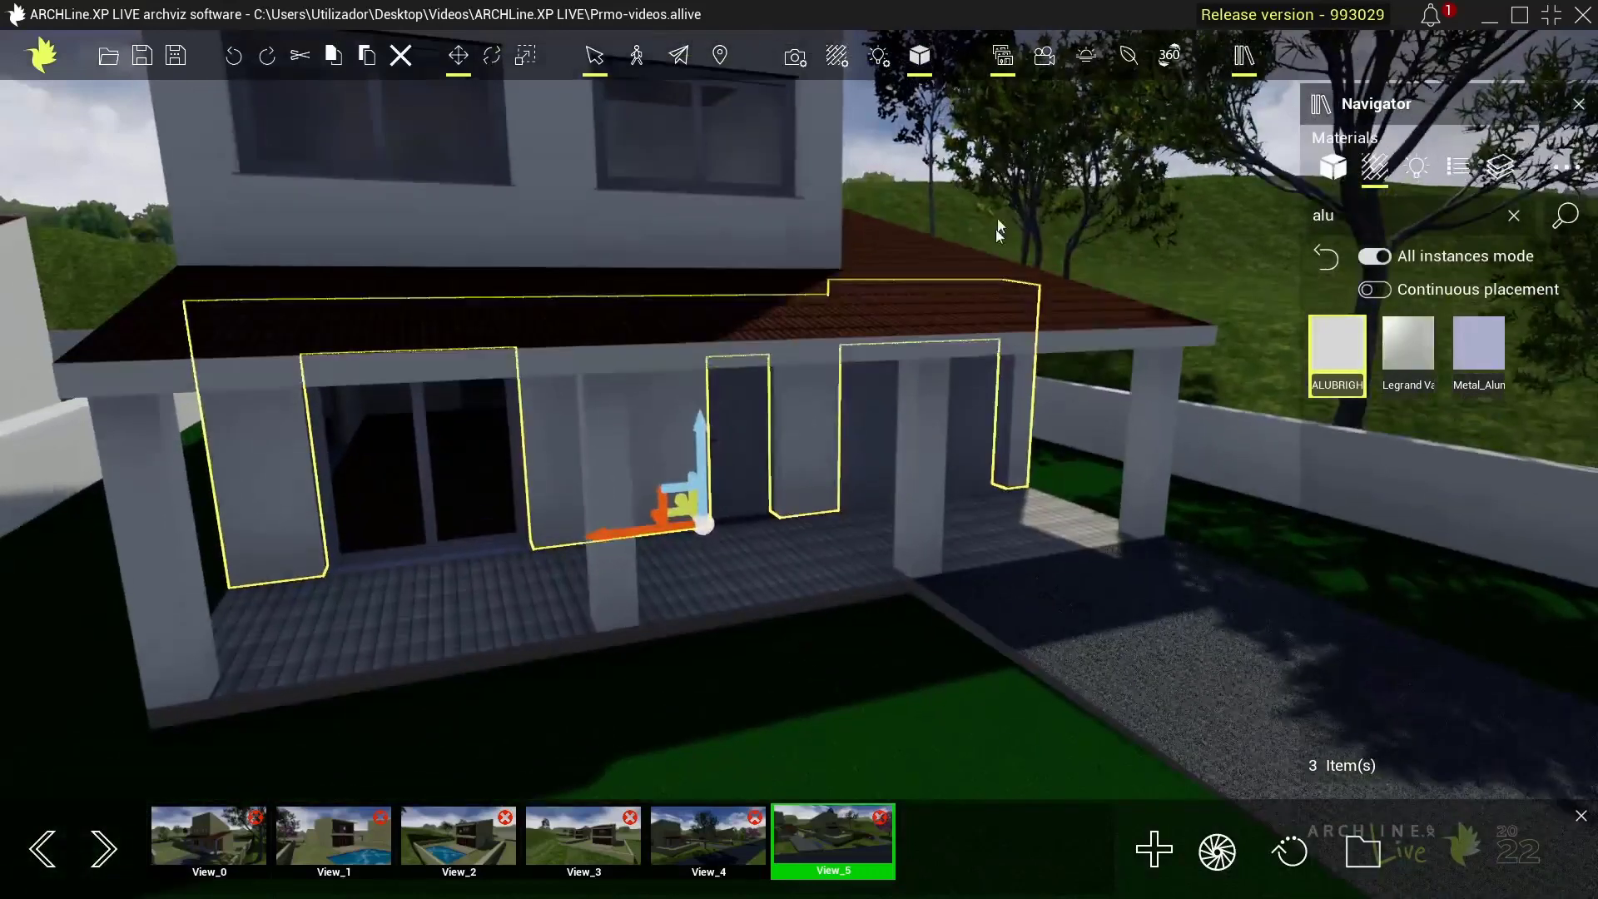
click(876, 130)
key(Escape)
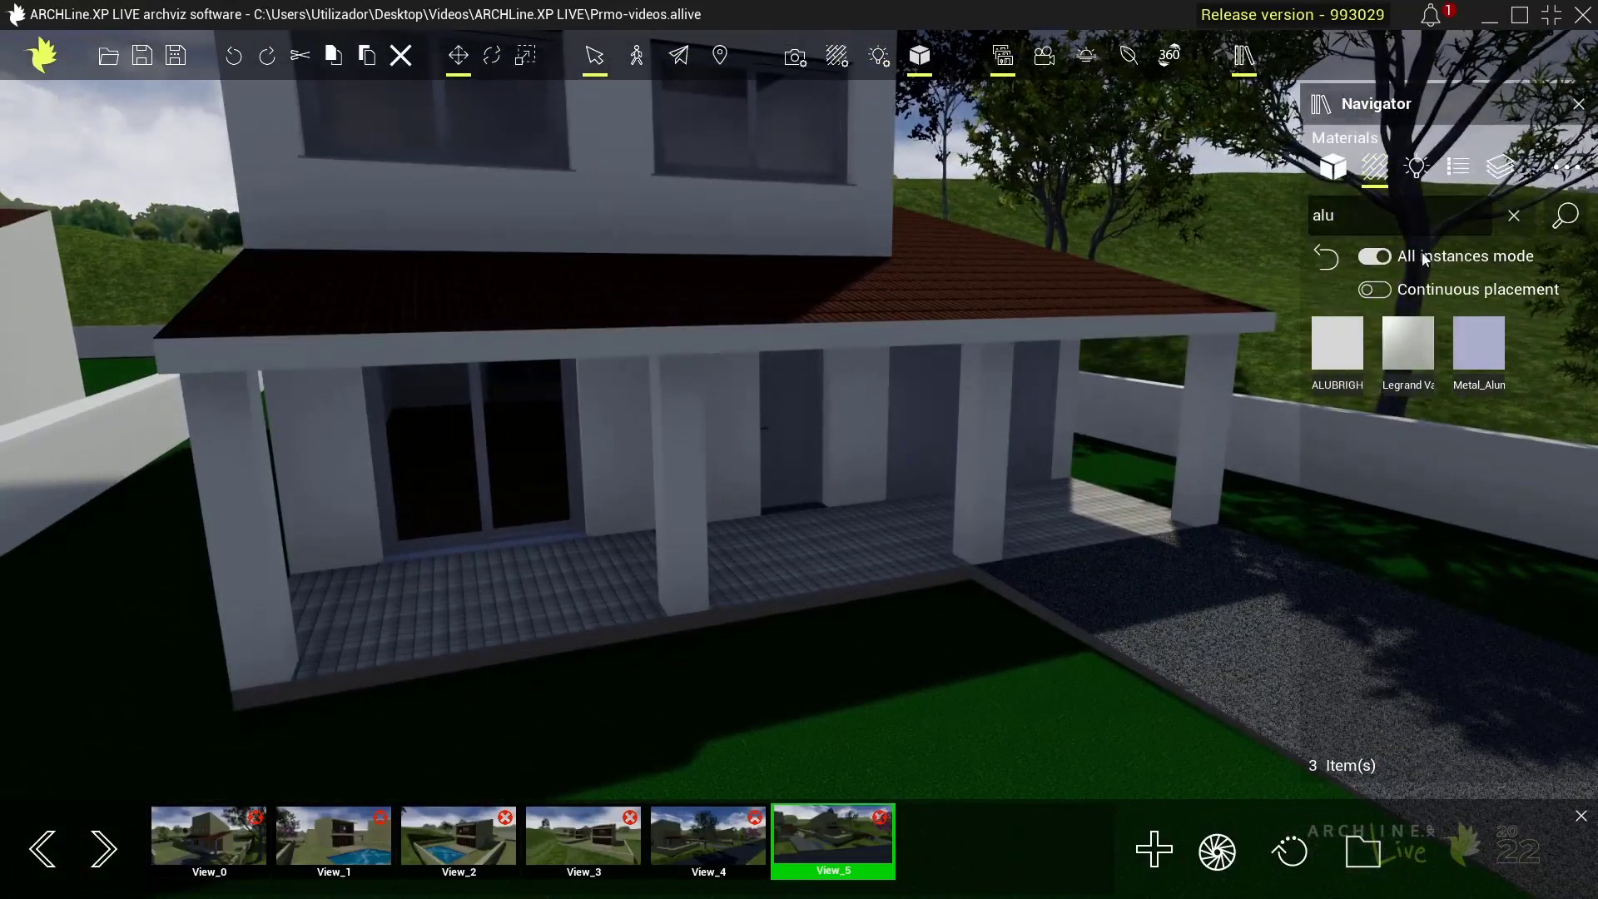
click(1324, 260)
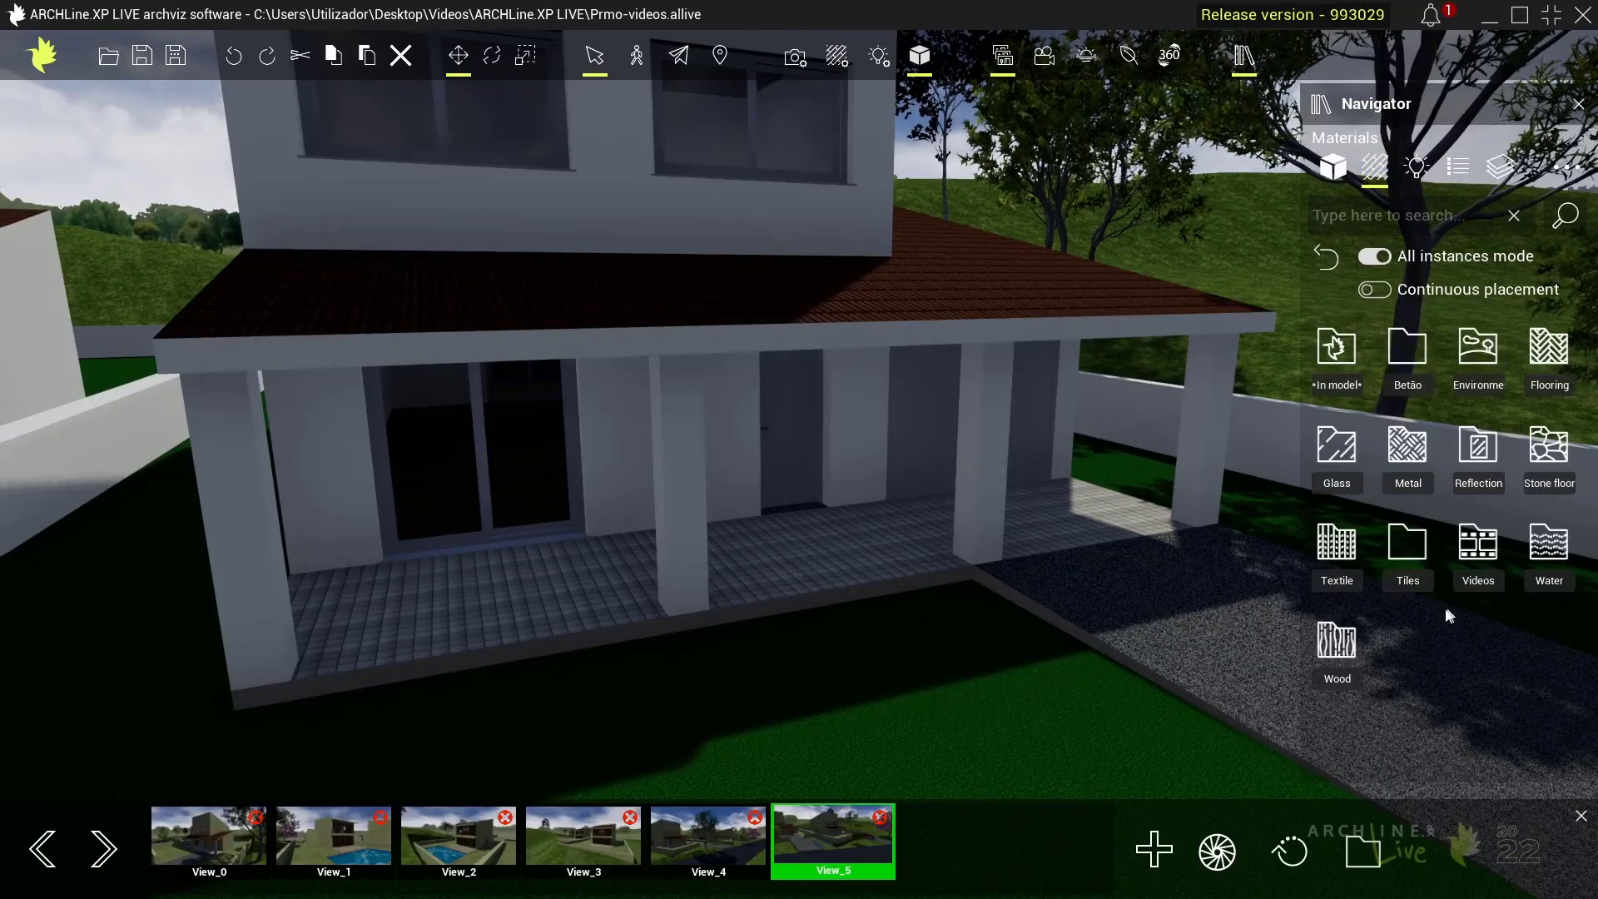
click(1341, 639)
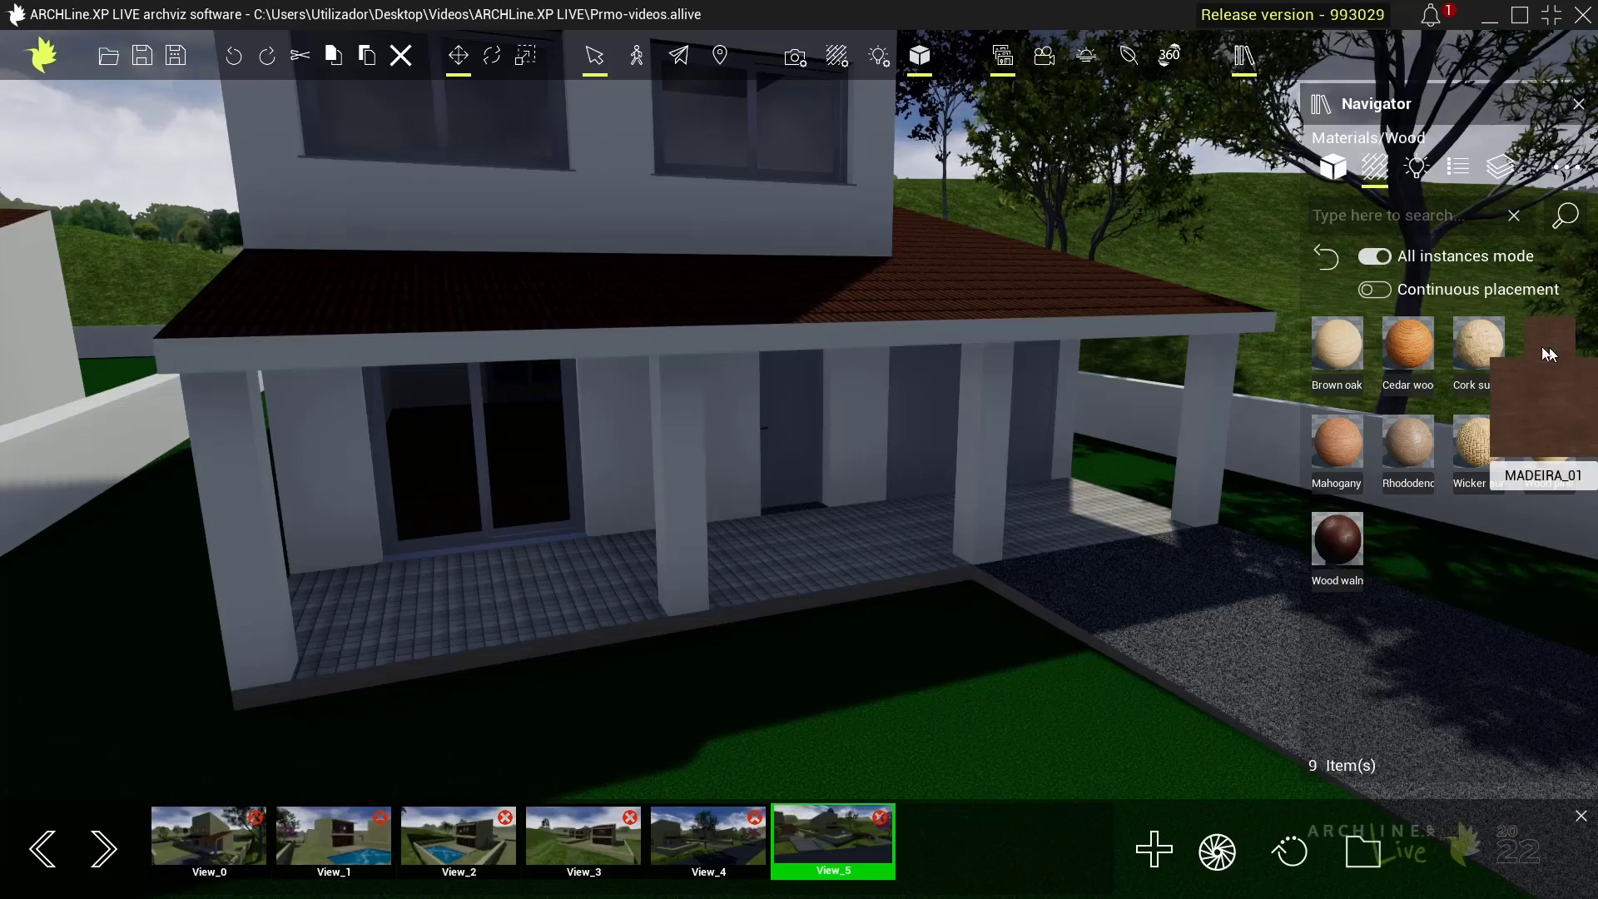
- Try MADEIRA_01 and Rhododendron on the porch door, then finish it in Mahogany
drag(1549, 344, 1115, 409)
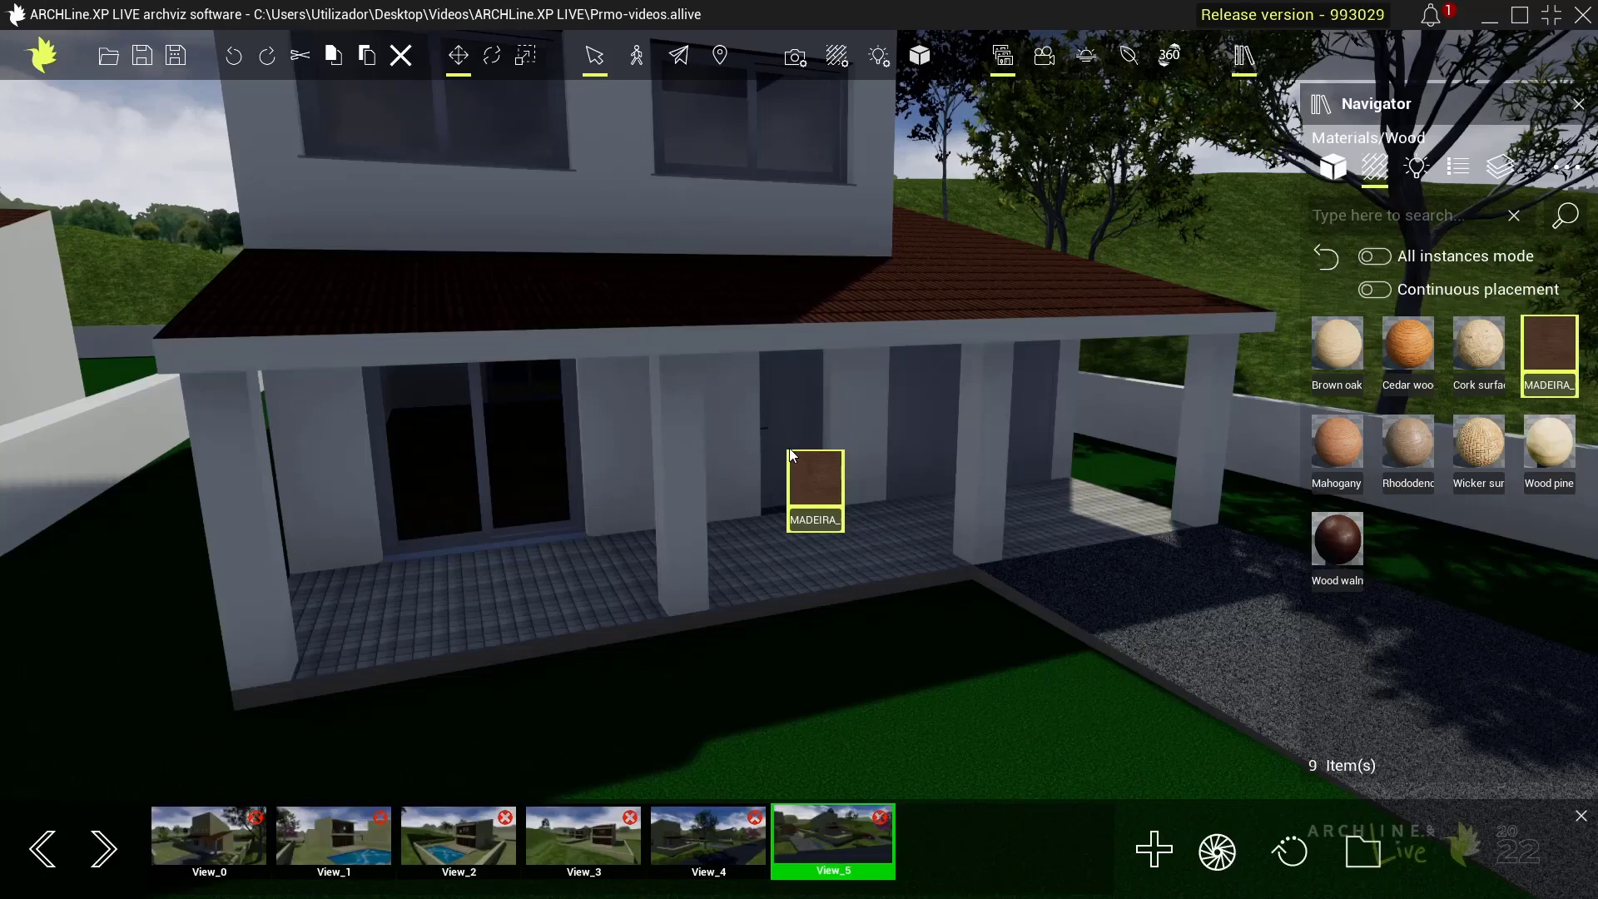
drag(789, 447, 789, 447)
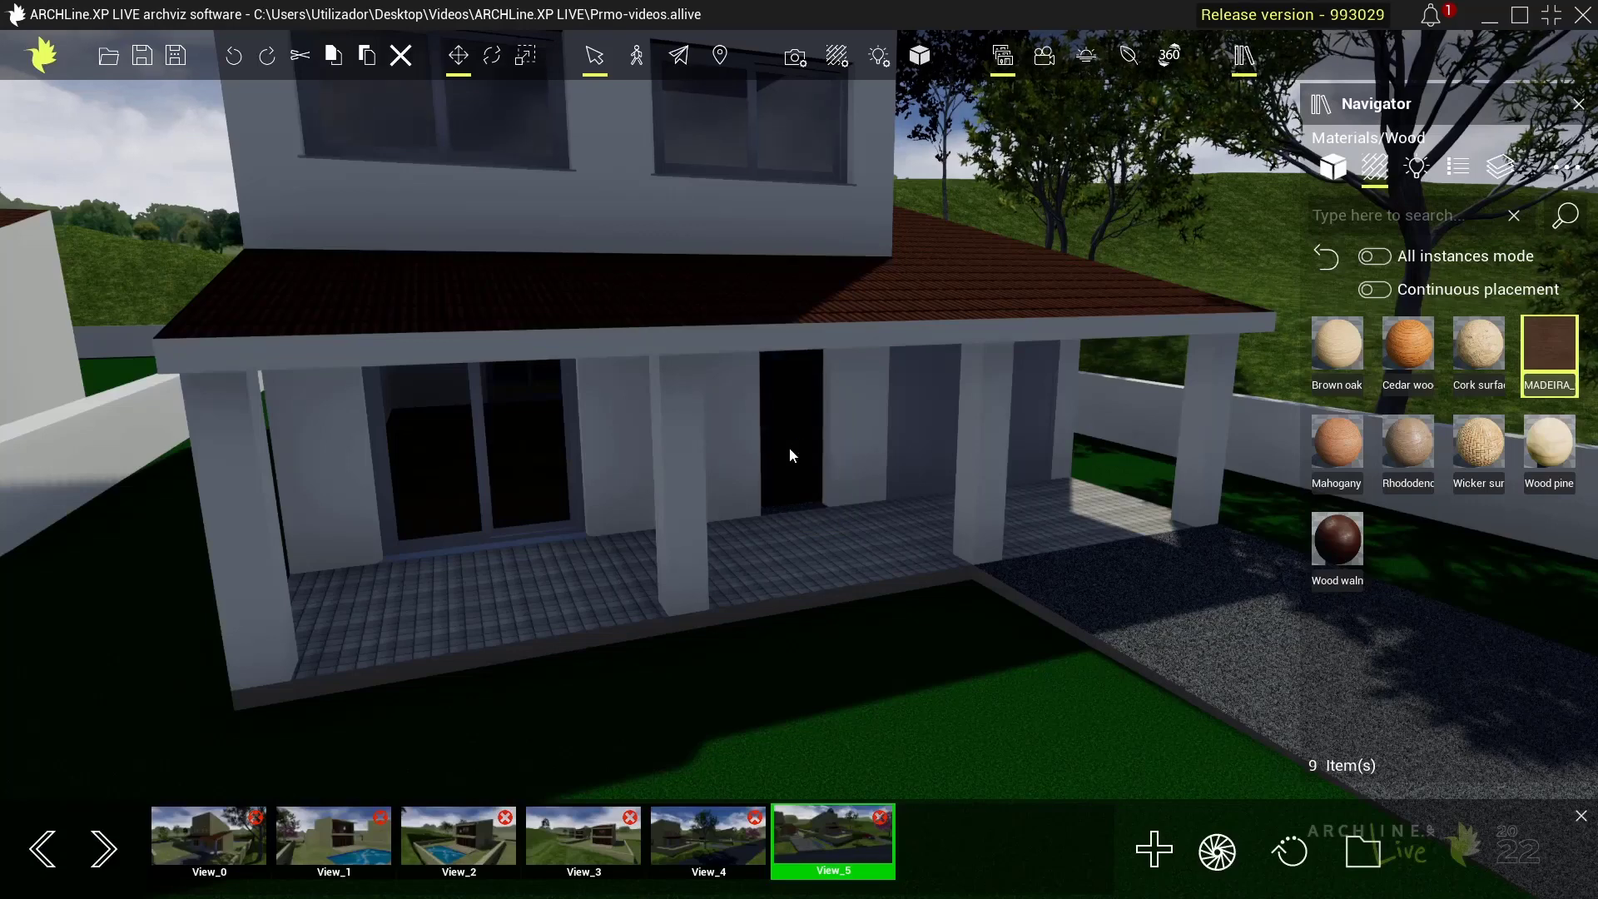
drag(1409, 449, 974, 429)
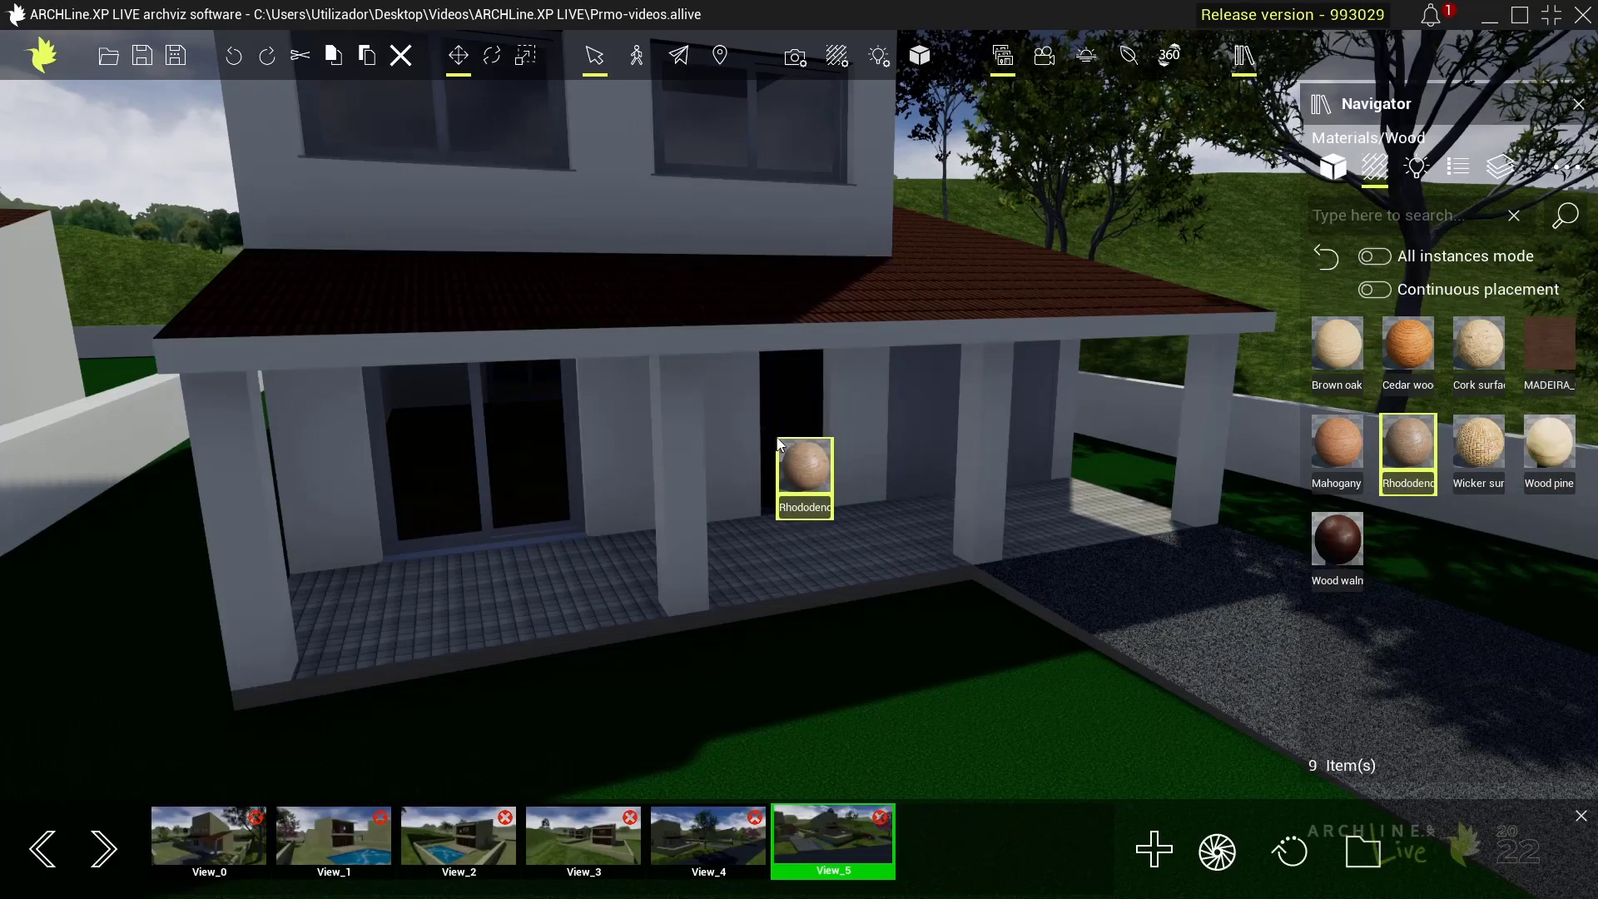
drag(778, 441, 781, 438)
scroll(781, 441, up, 5)
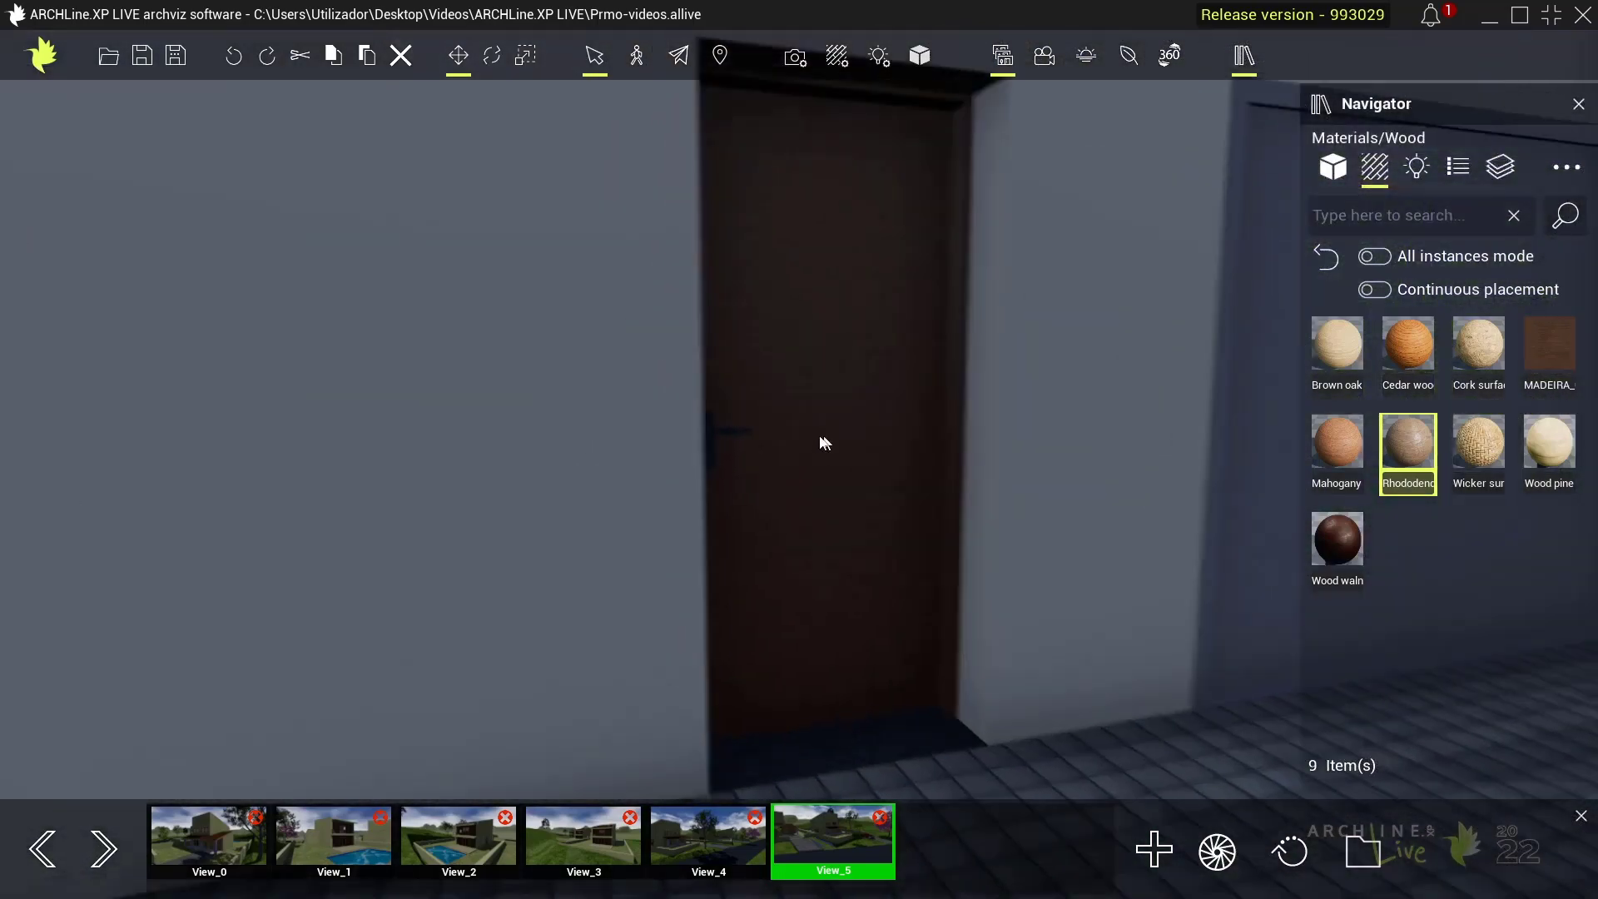
scroll(824, 442, down, 5)
drag(1331, 441, 832, 441)
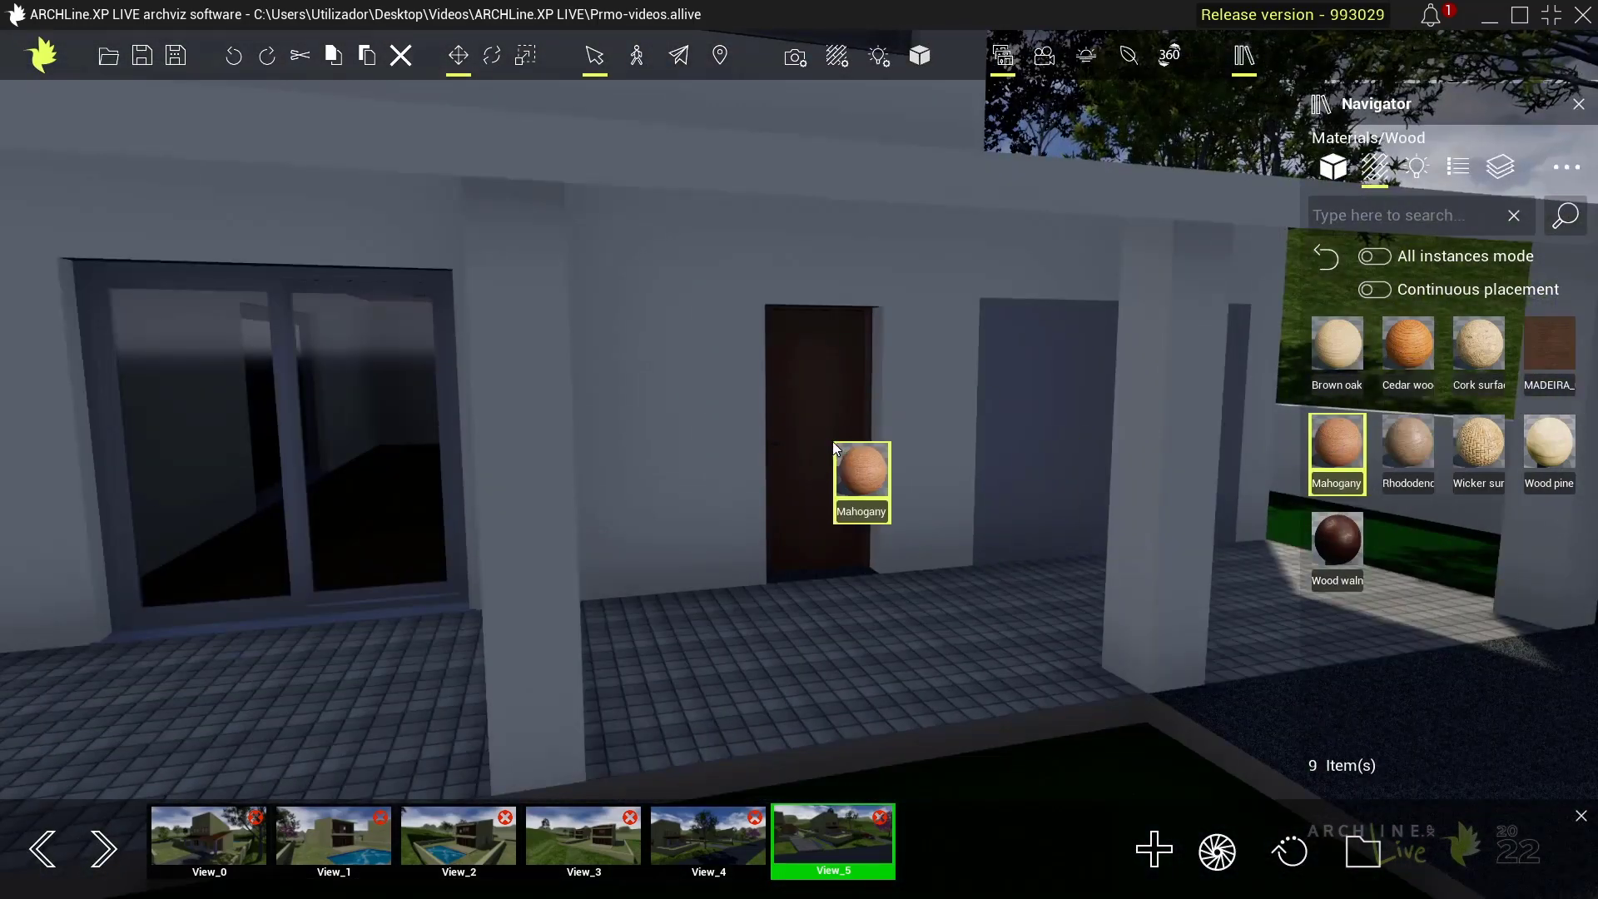
scroll(832, 443, down, 5)
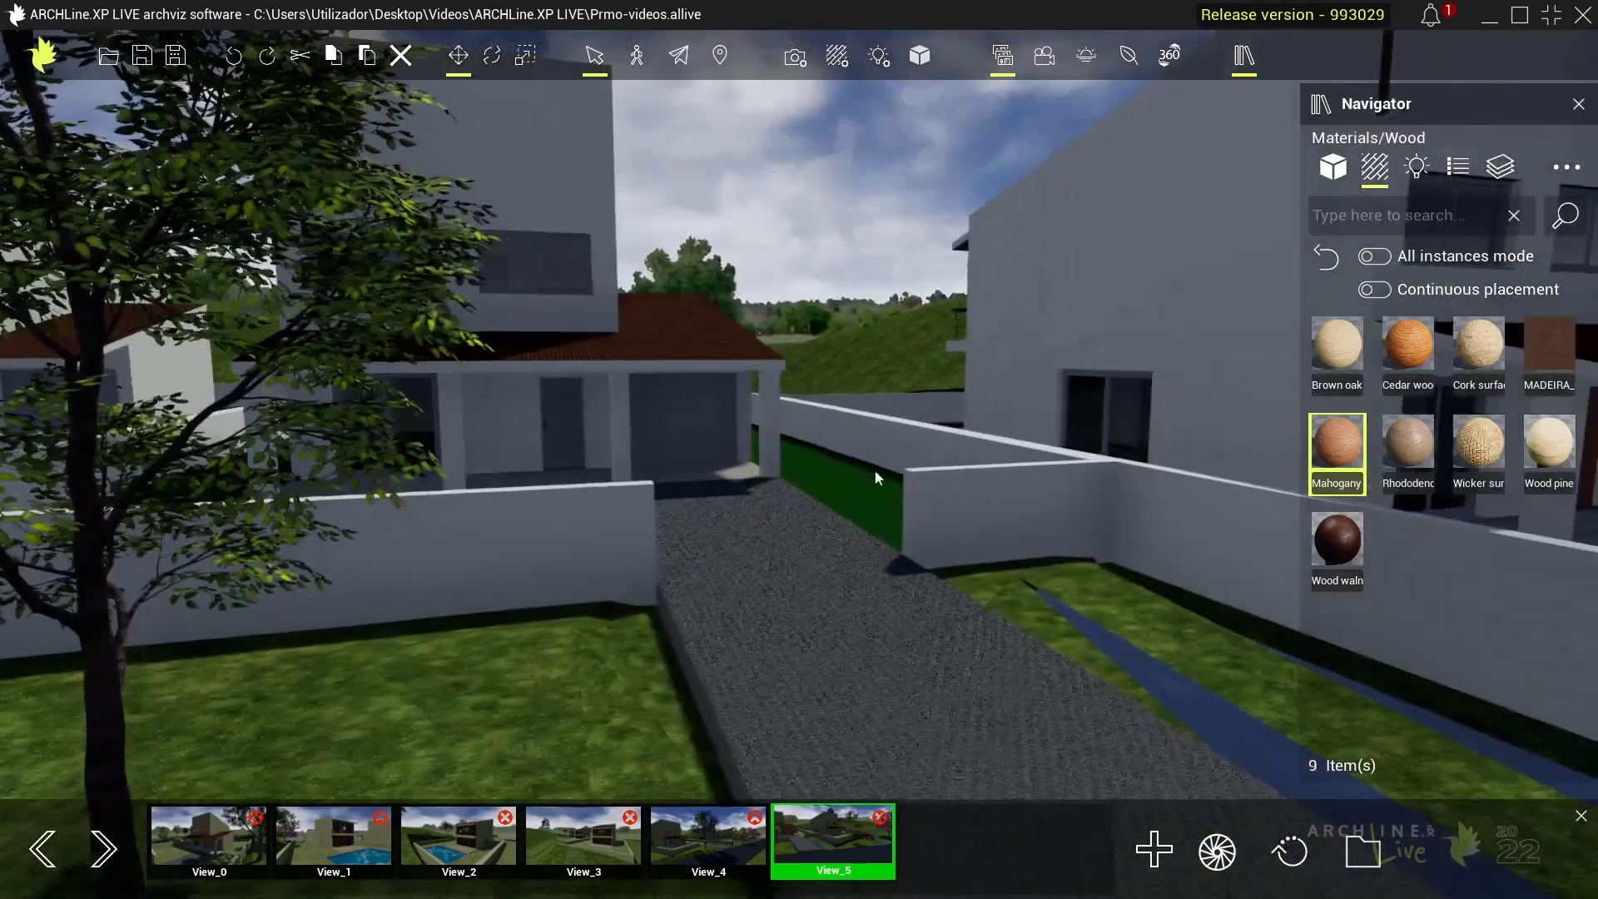
- Apply Mahogany to the neighbouring house's door by the garage, then zoom toward the rear garden
drag(1336, 450, 539, 445)
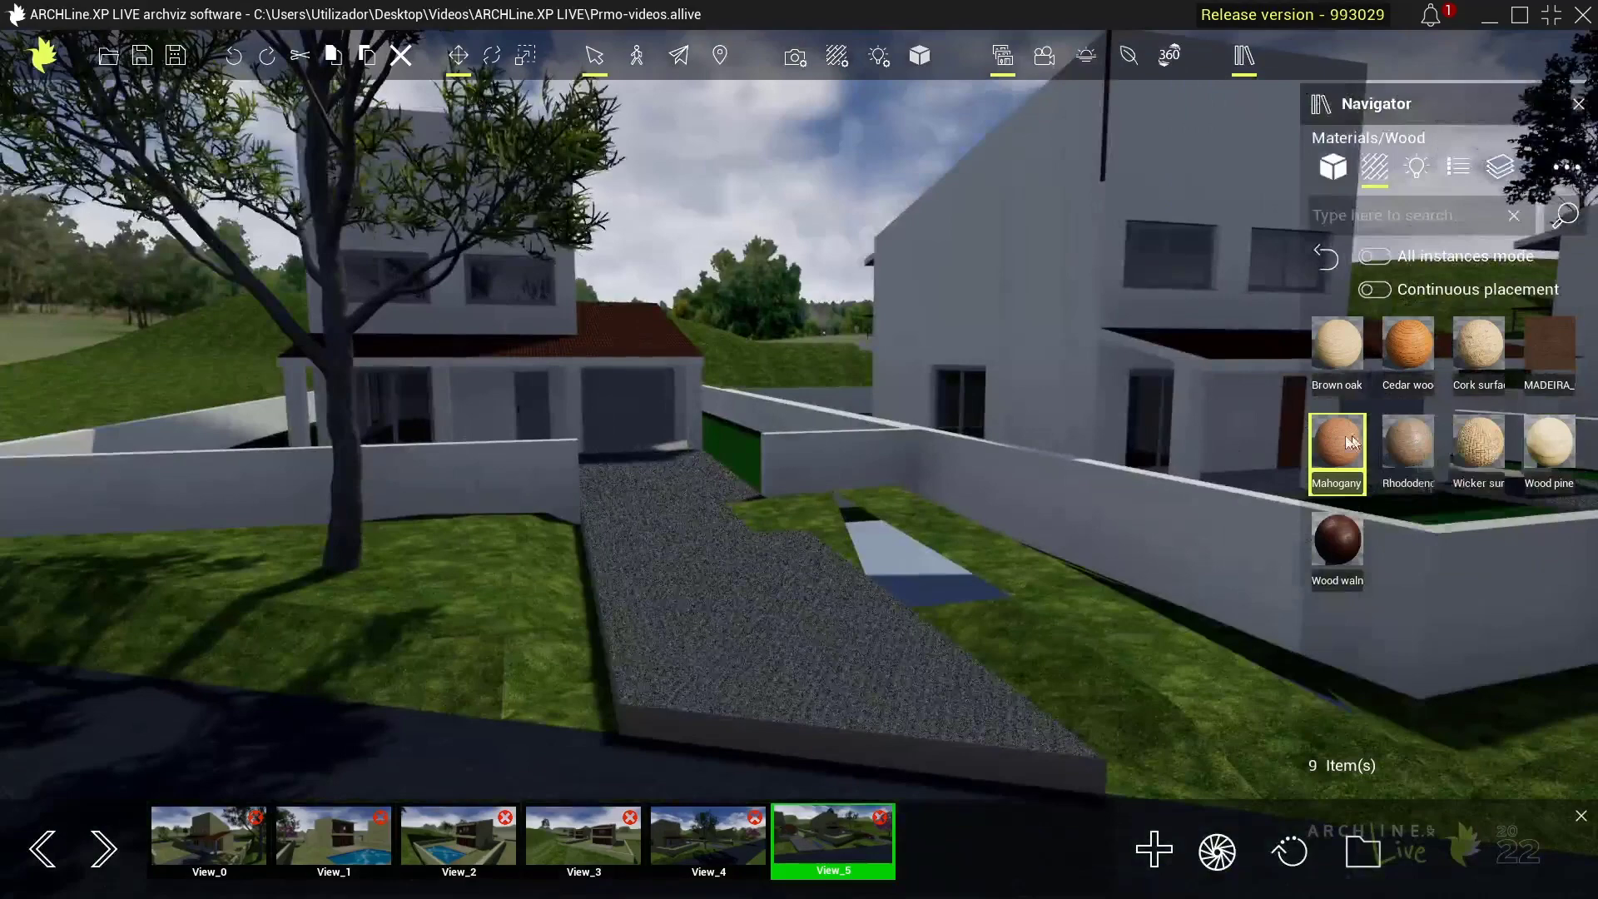
mouse_move(1336, 449)
mouse_down()
mouse_move(530, 416)
mouse_move(1102, 491)
mouse_move(1113, 710)
mouse_up()
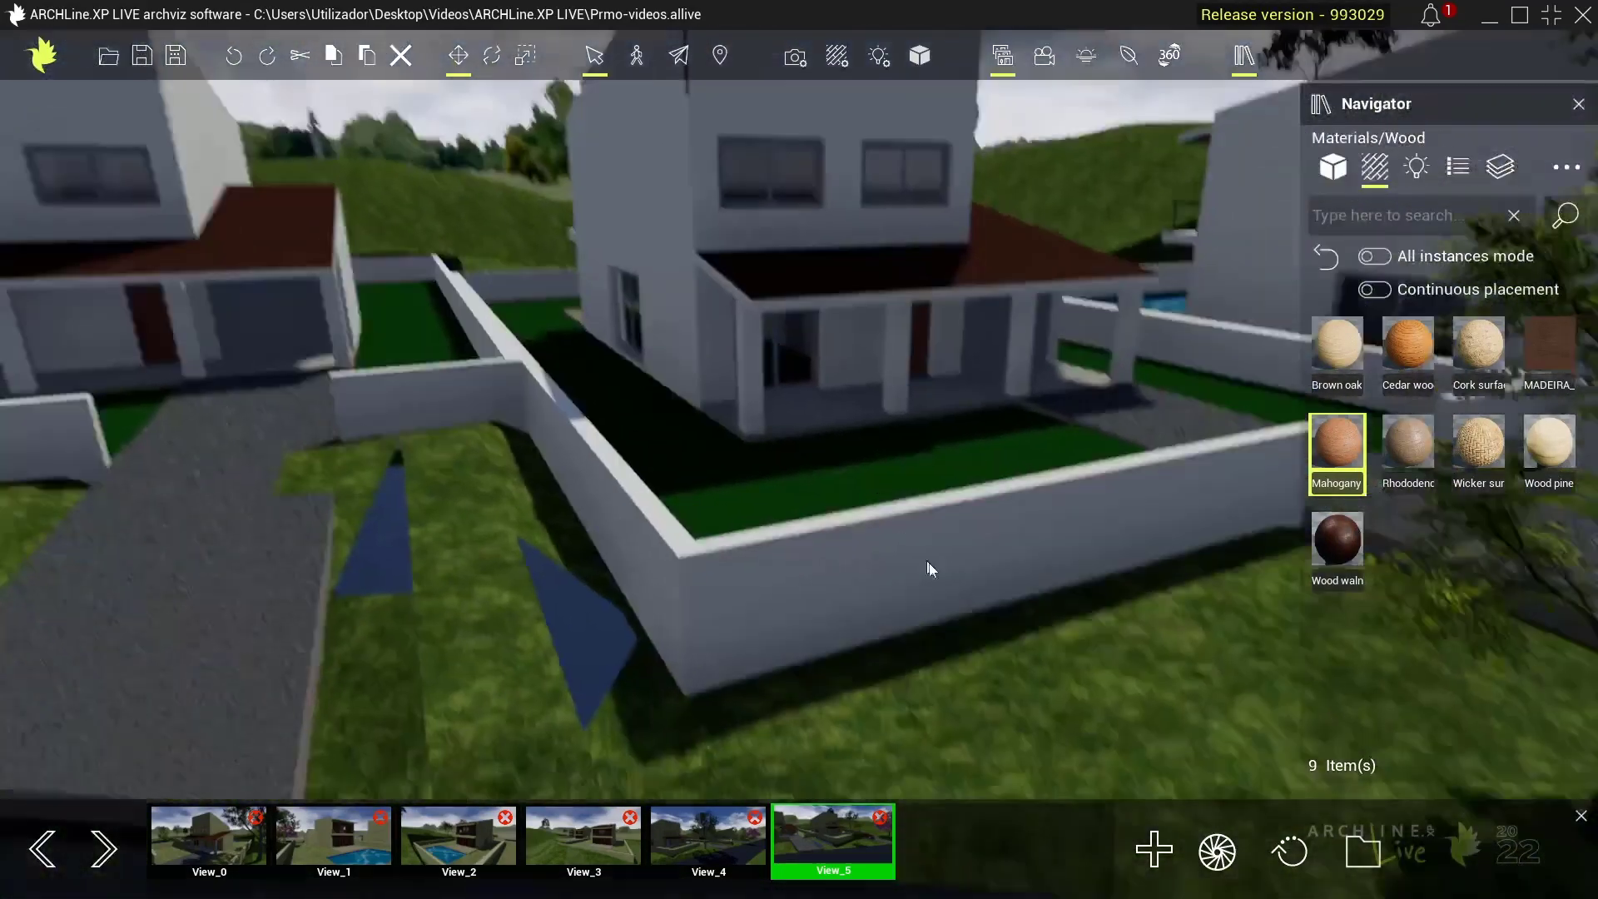
scroll(1040, 664, up, 2)
scroll(854, 586, up, 2)
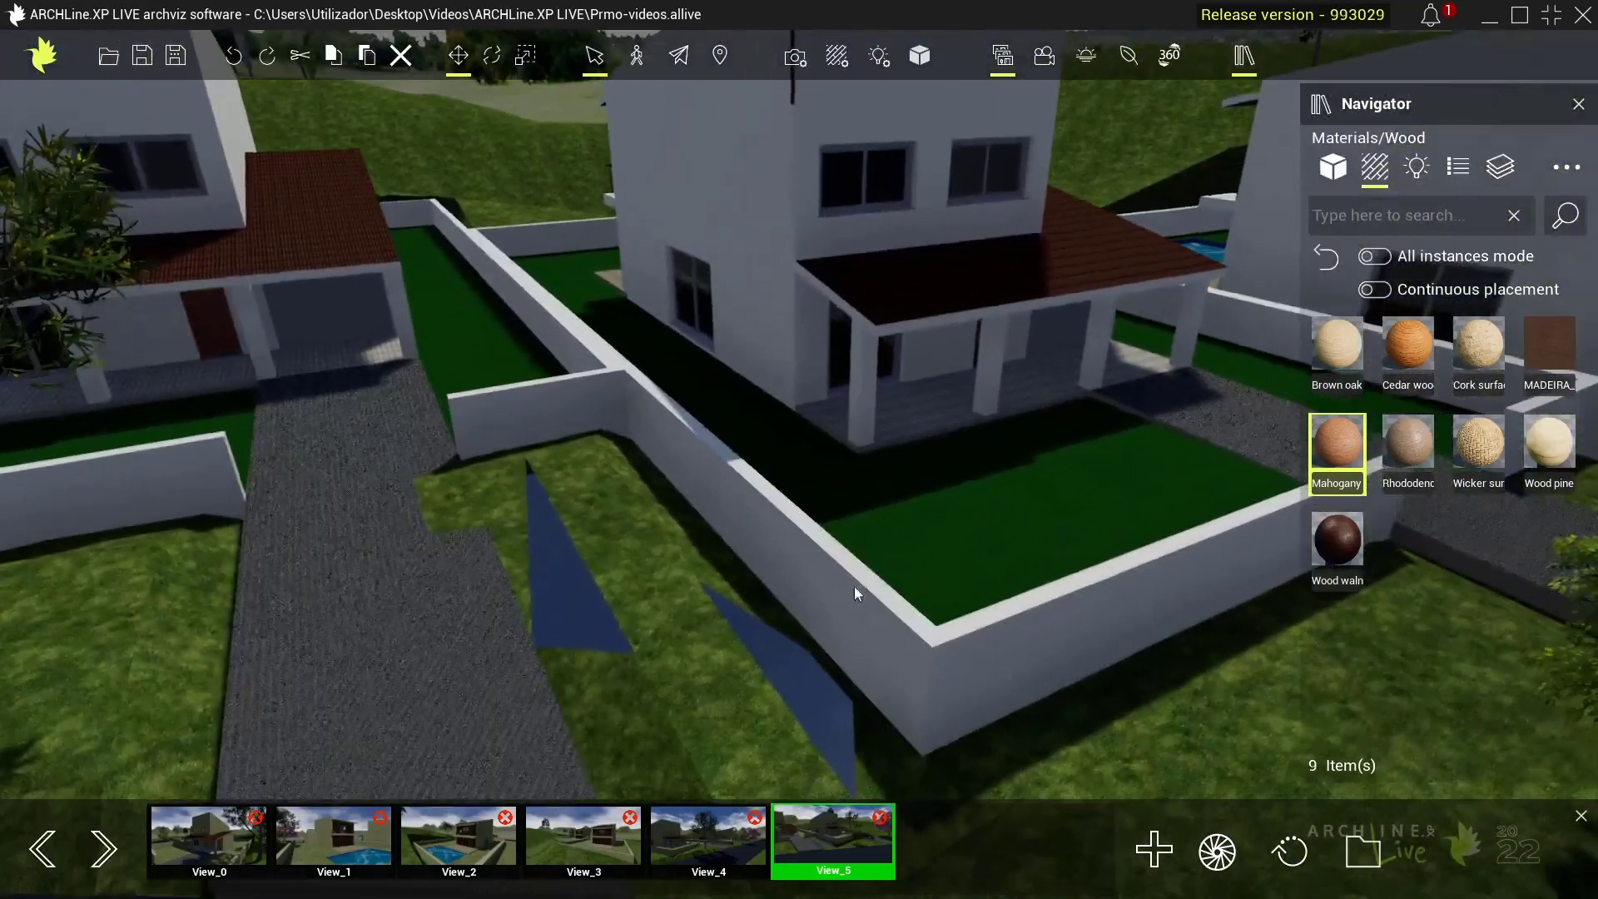
scroll(861, 642, up, 2)
scroll(957, 595, up, 2)
scroll(957, 592, up, 2)
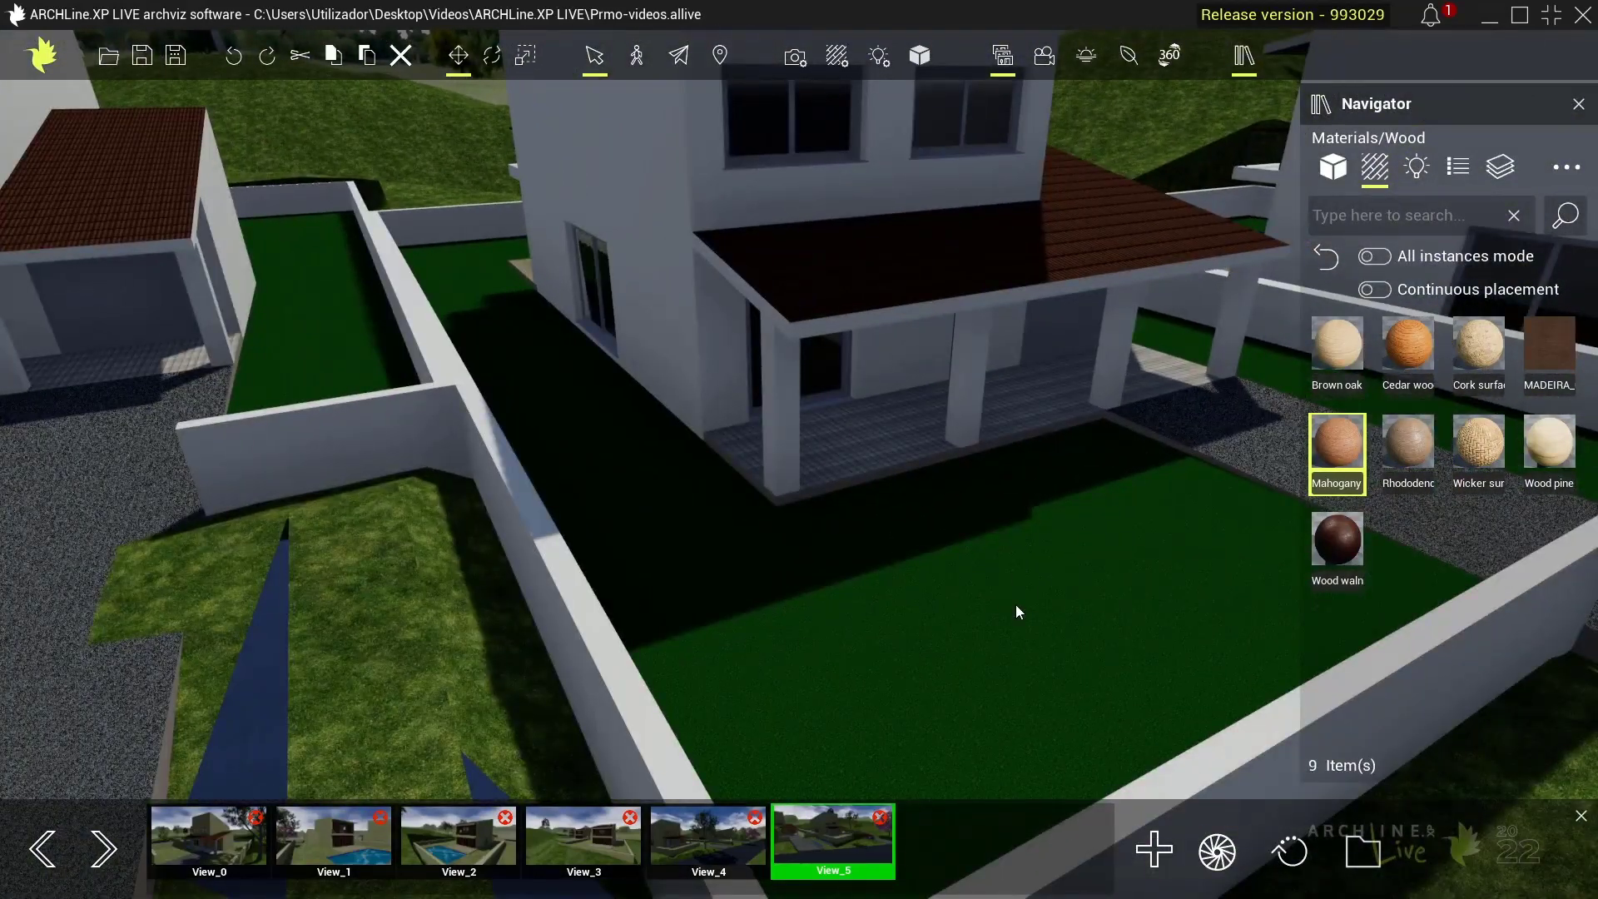
- Drag the Ground grass environment material onto each bright-green lawn strip around the houses
click(1326, 258)
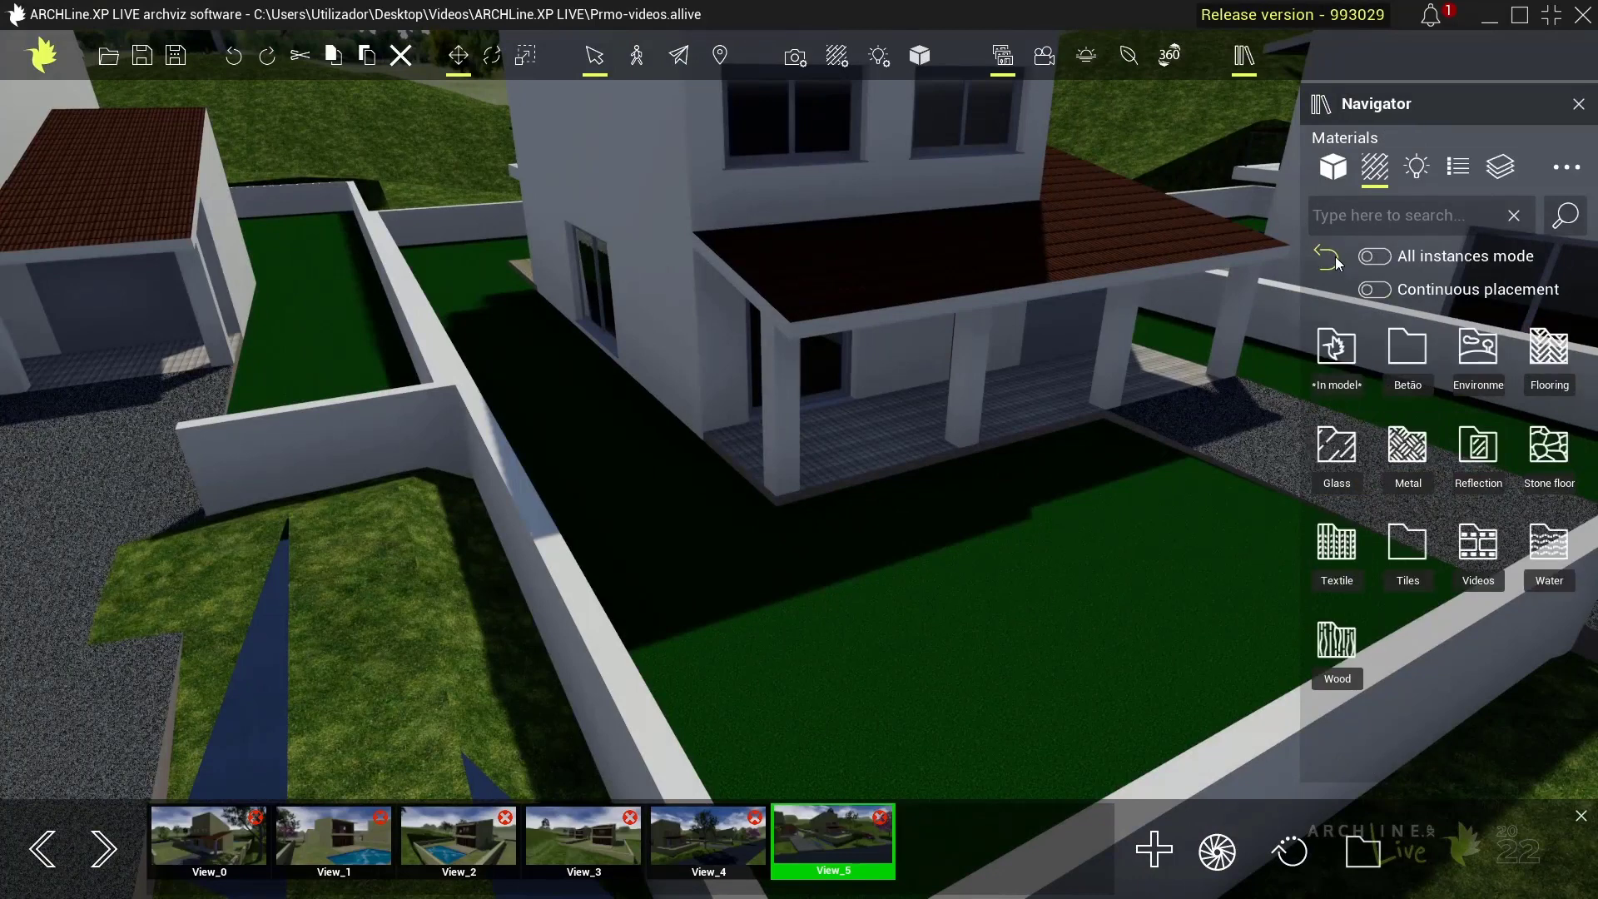
click(1475, 356)
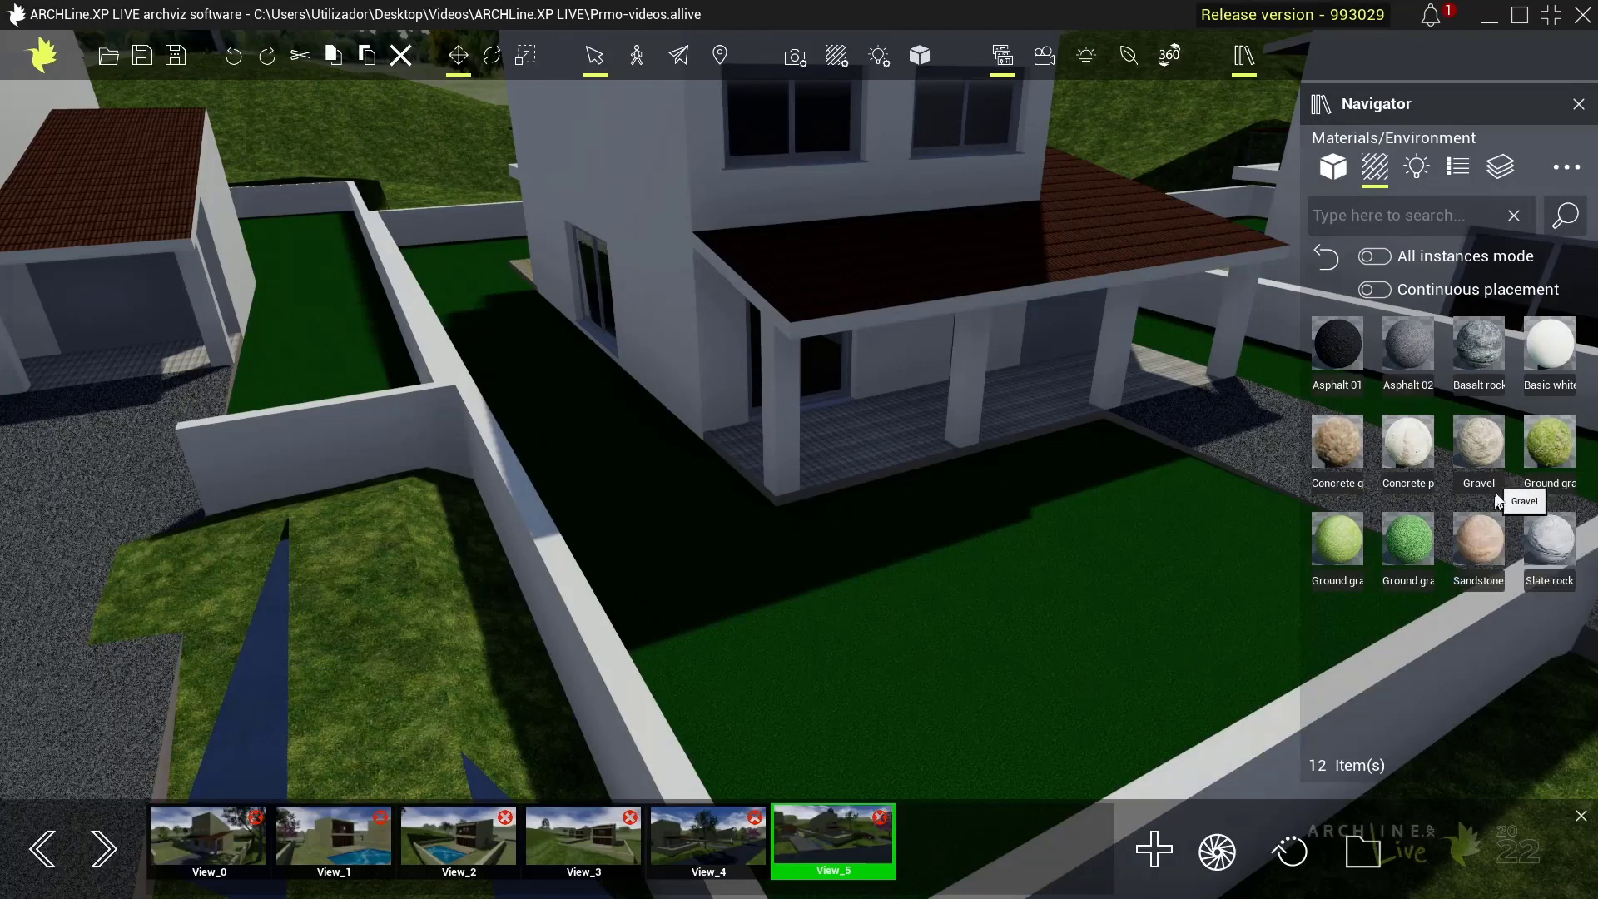
drag(1548, 445, 1045, 561)
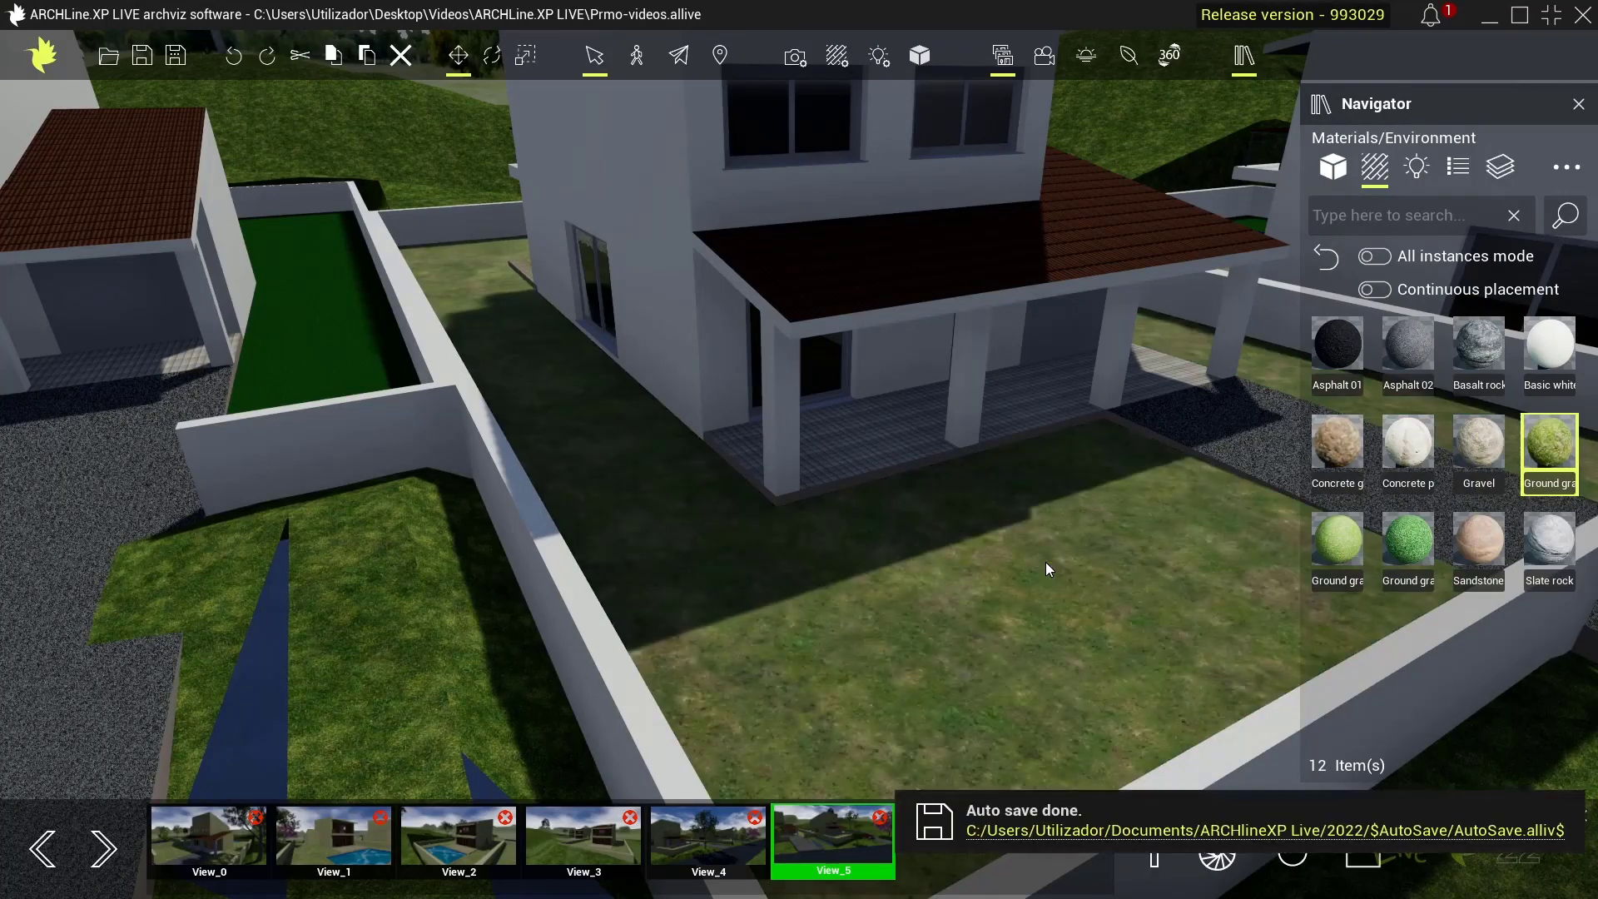
mouse_move(1478, 447)
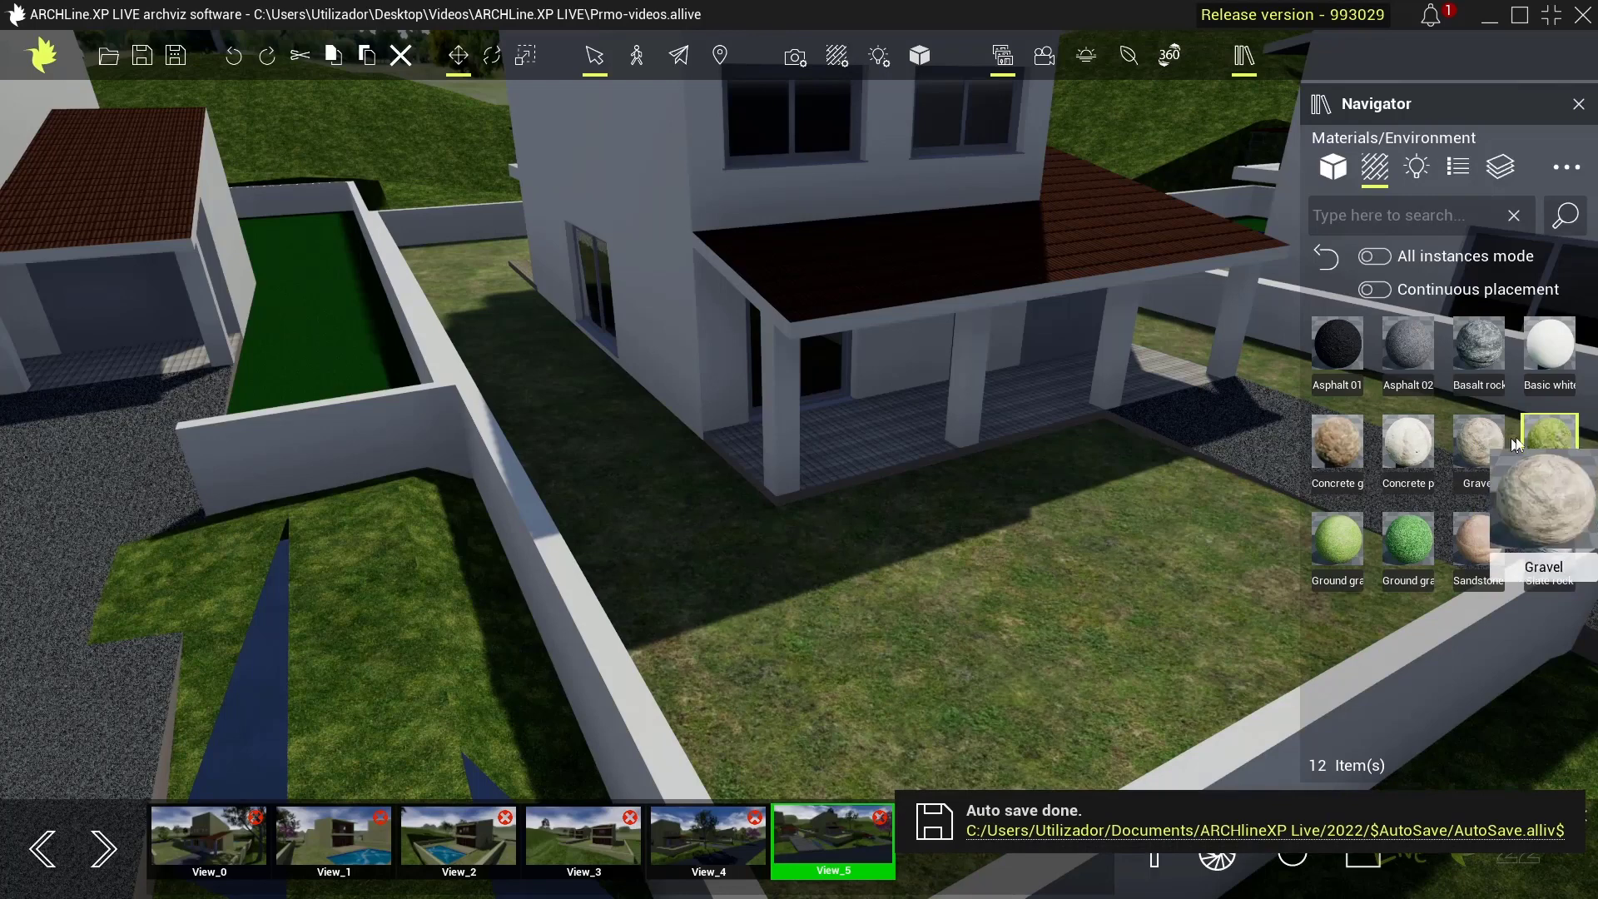
drag(1272, 424, 408, 564)
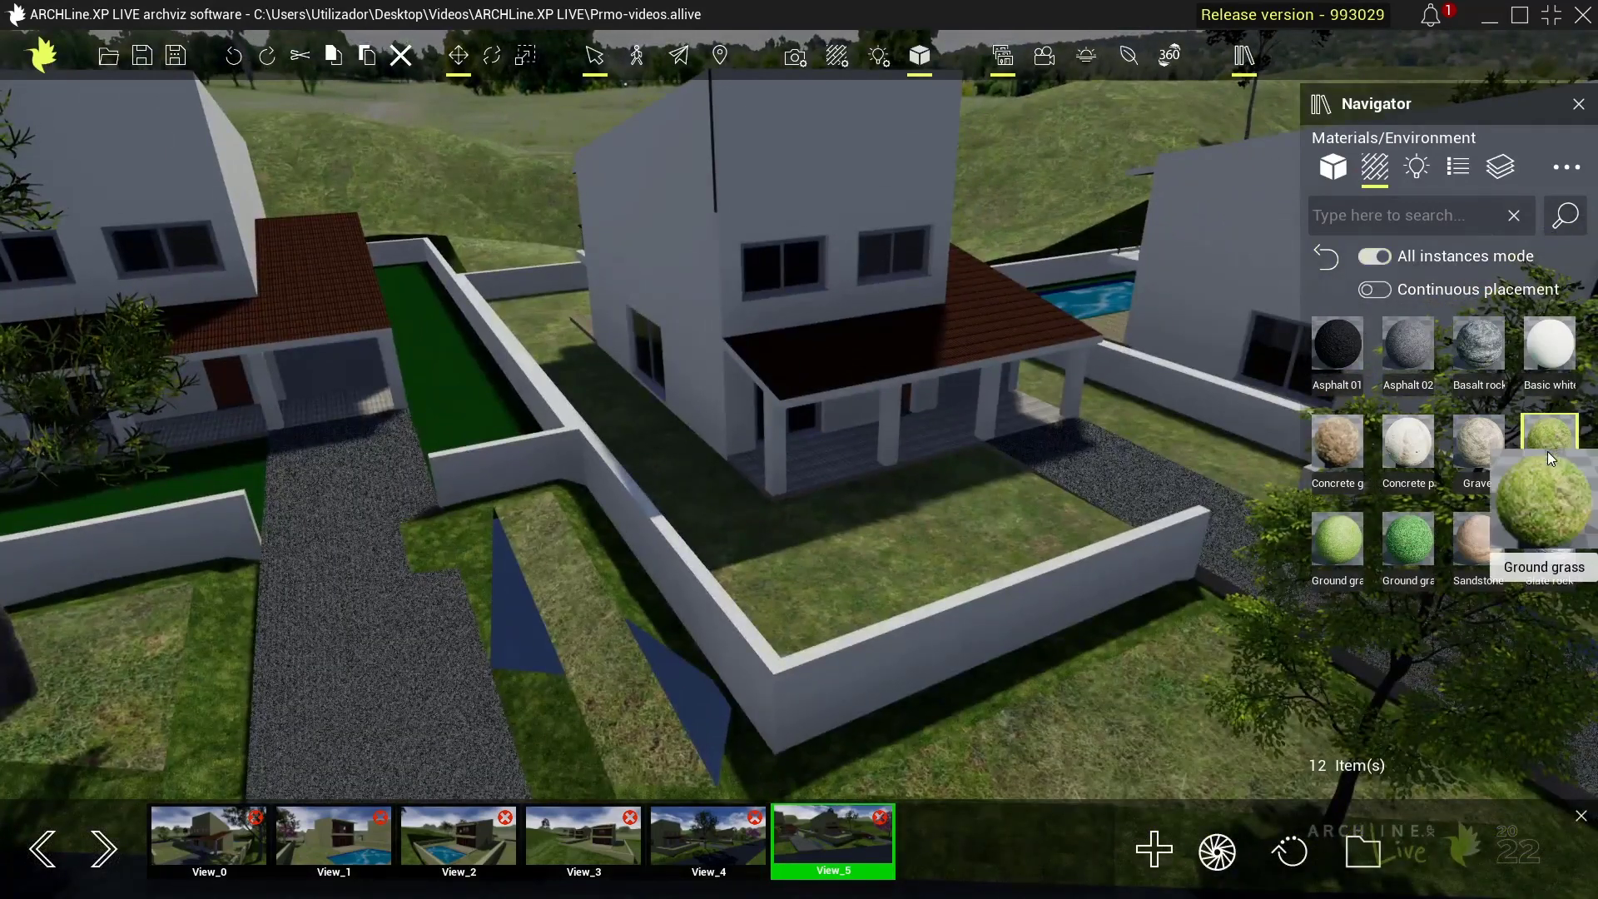
drag(1546, 451, 633, 595)
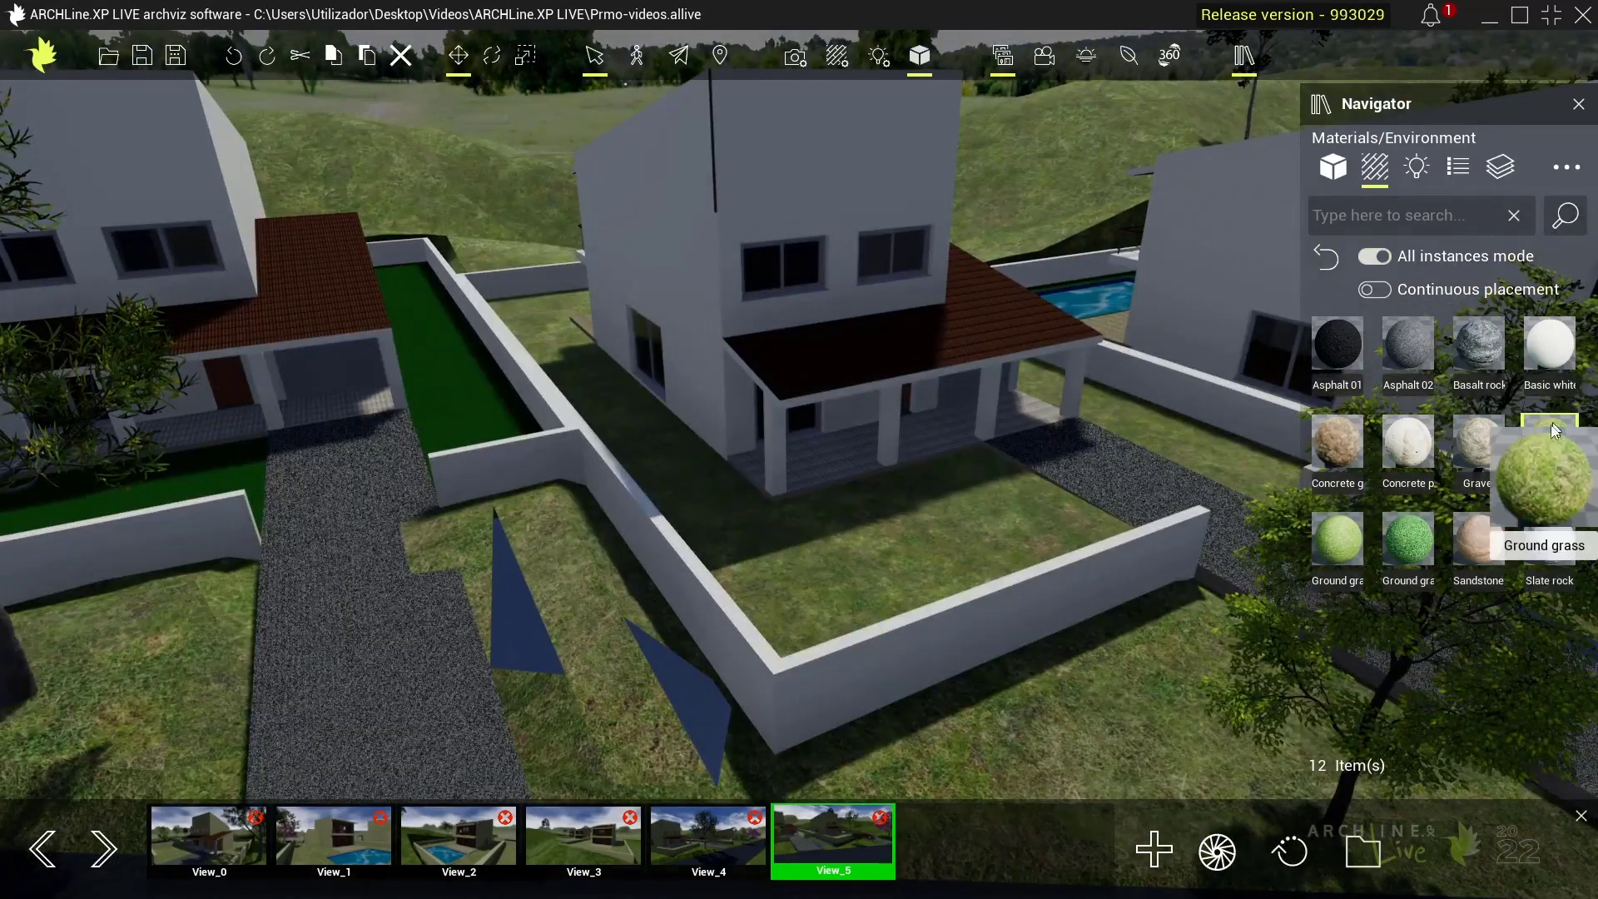
drag(1553, 429, 827, 413)
drag(446, 401, 452, 403)
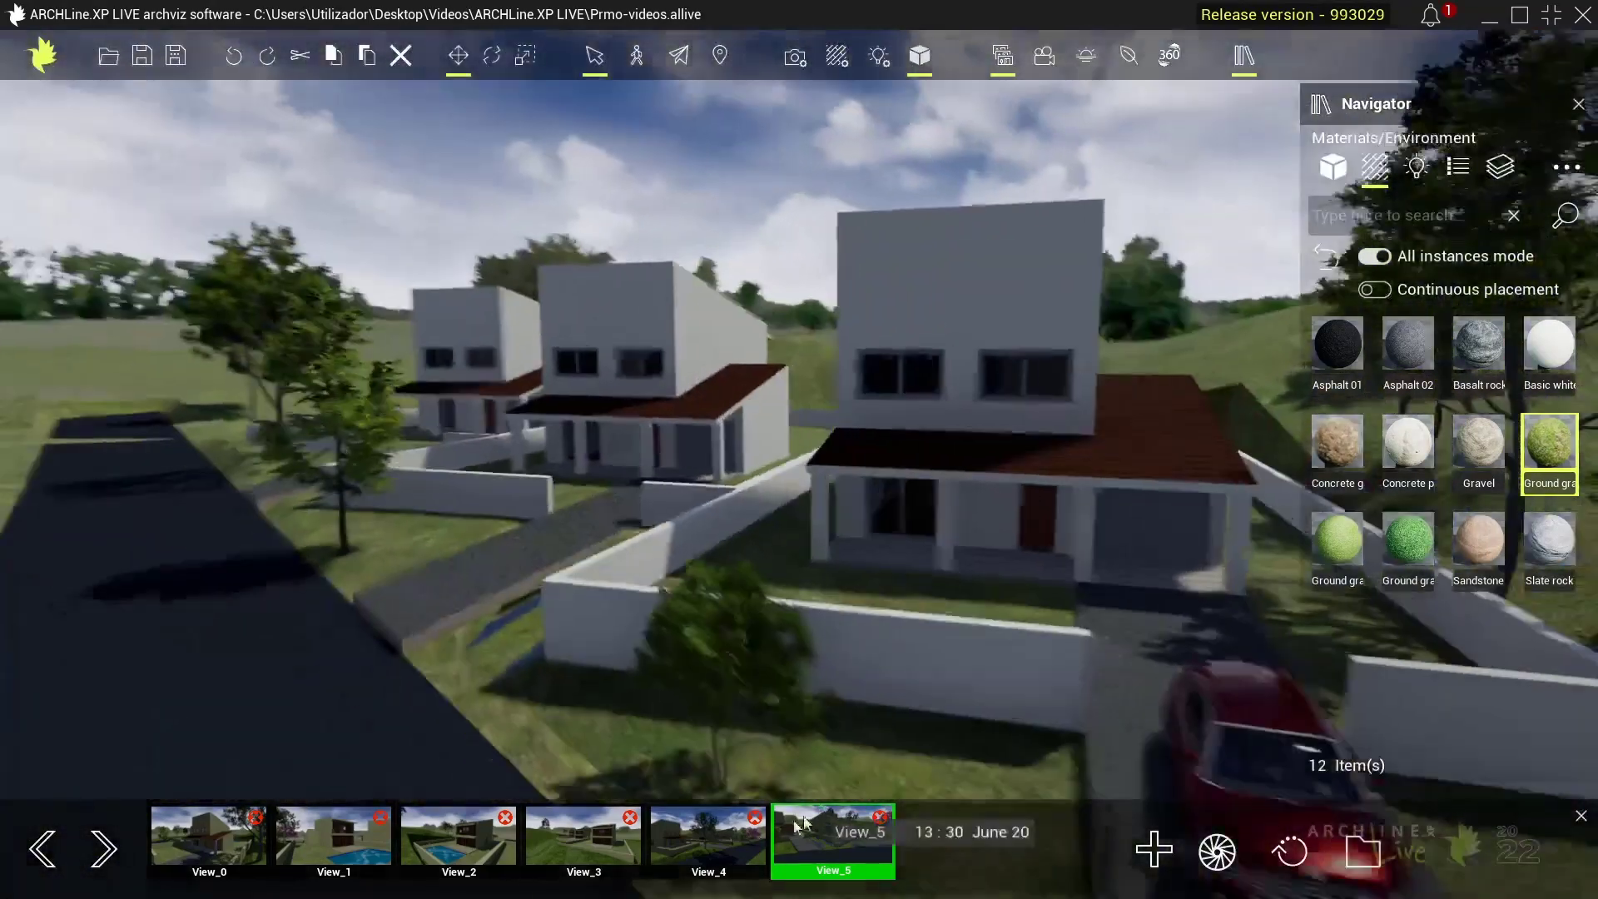
- Step through the saved cameras View_4, View_3 and View_2 to View_1 by the pool
click(706, 849)
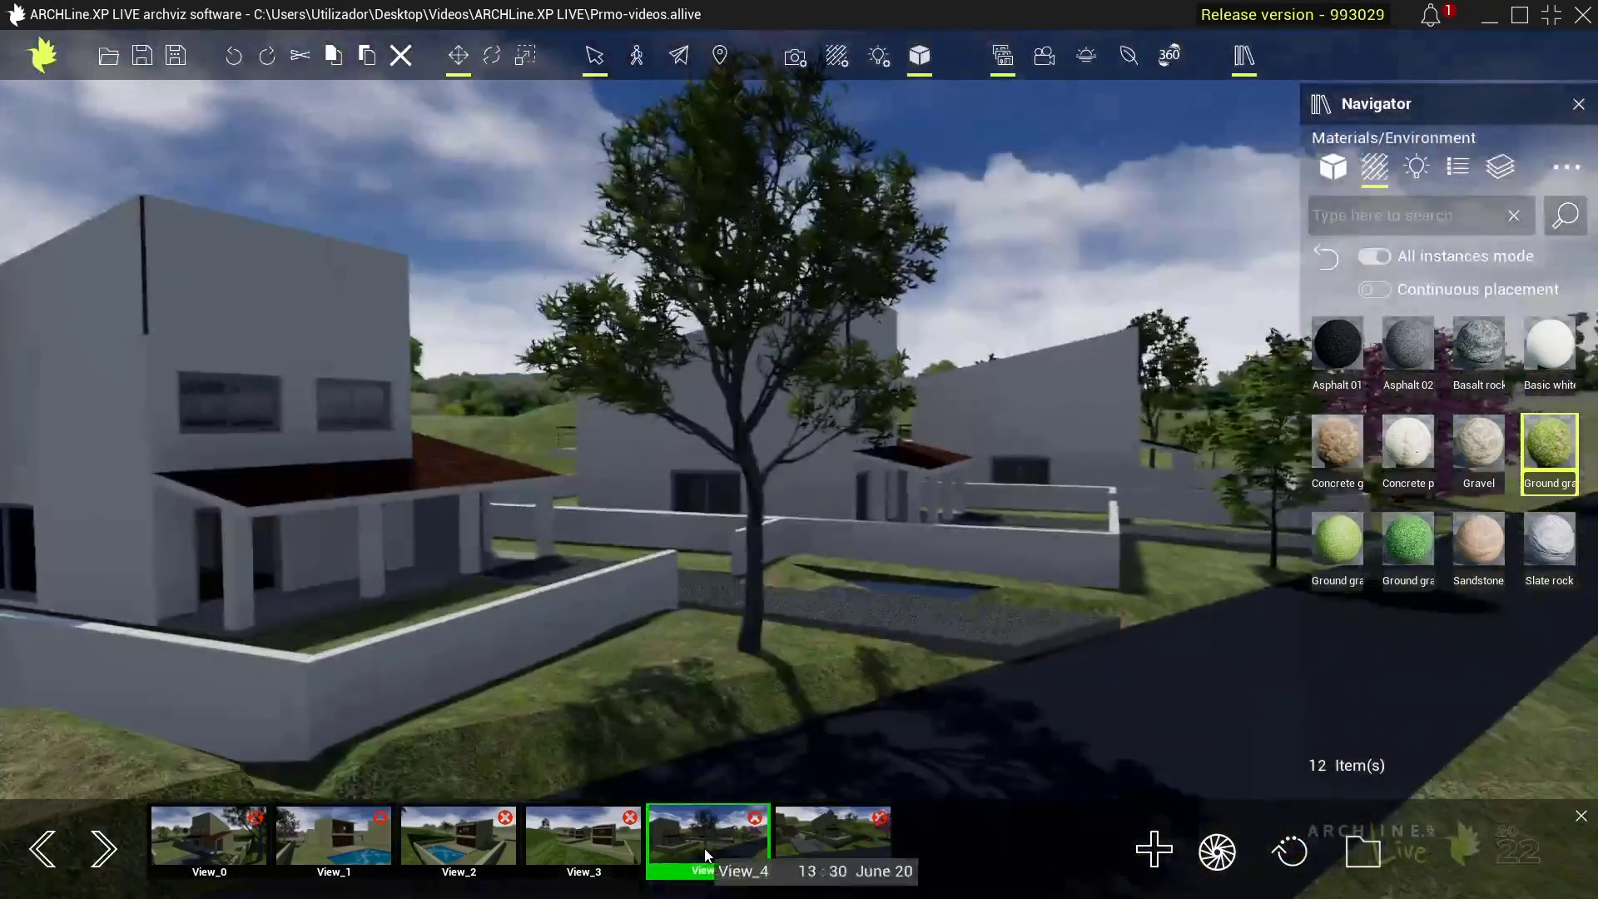
click(583, 840)
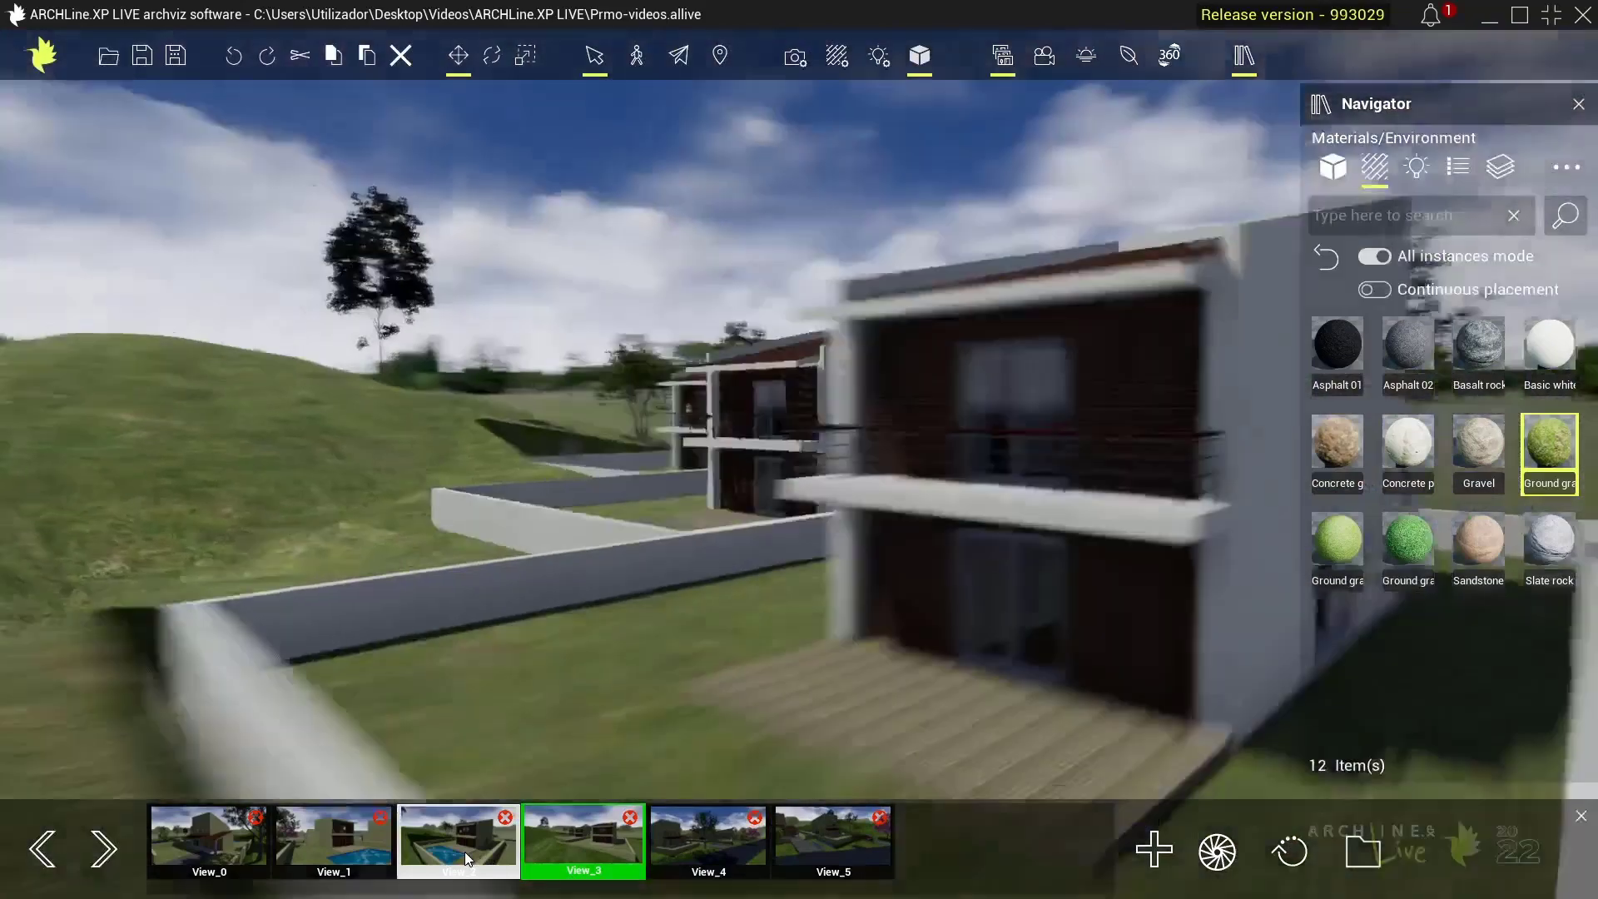
click(464, 851)
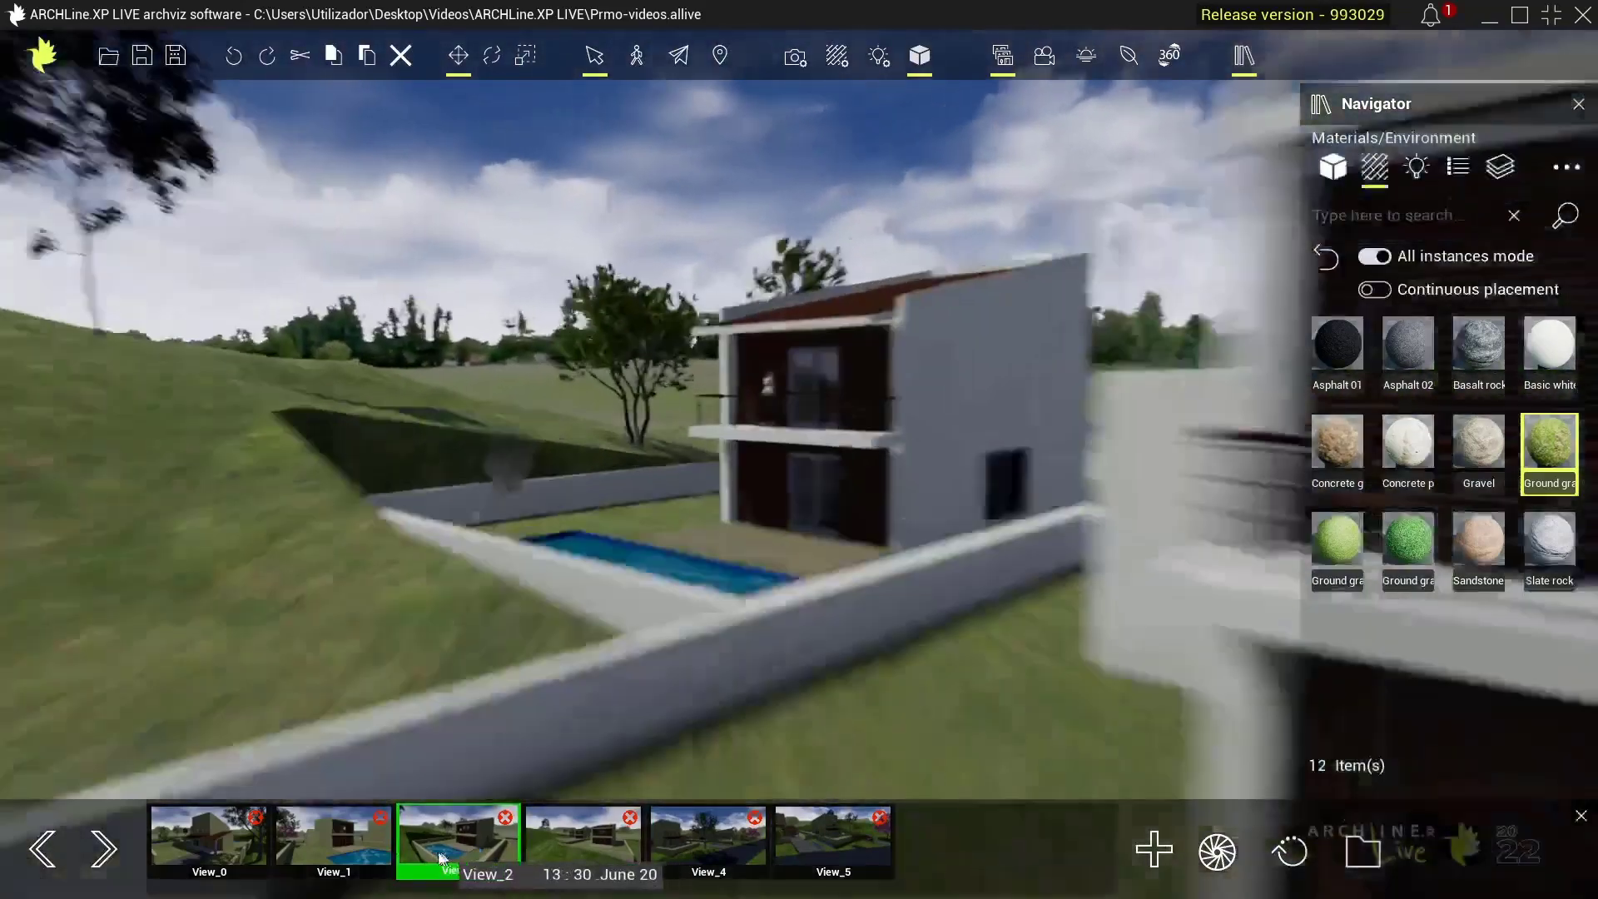
click(358, 840)
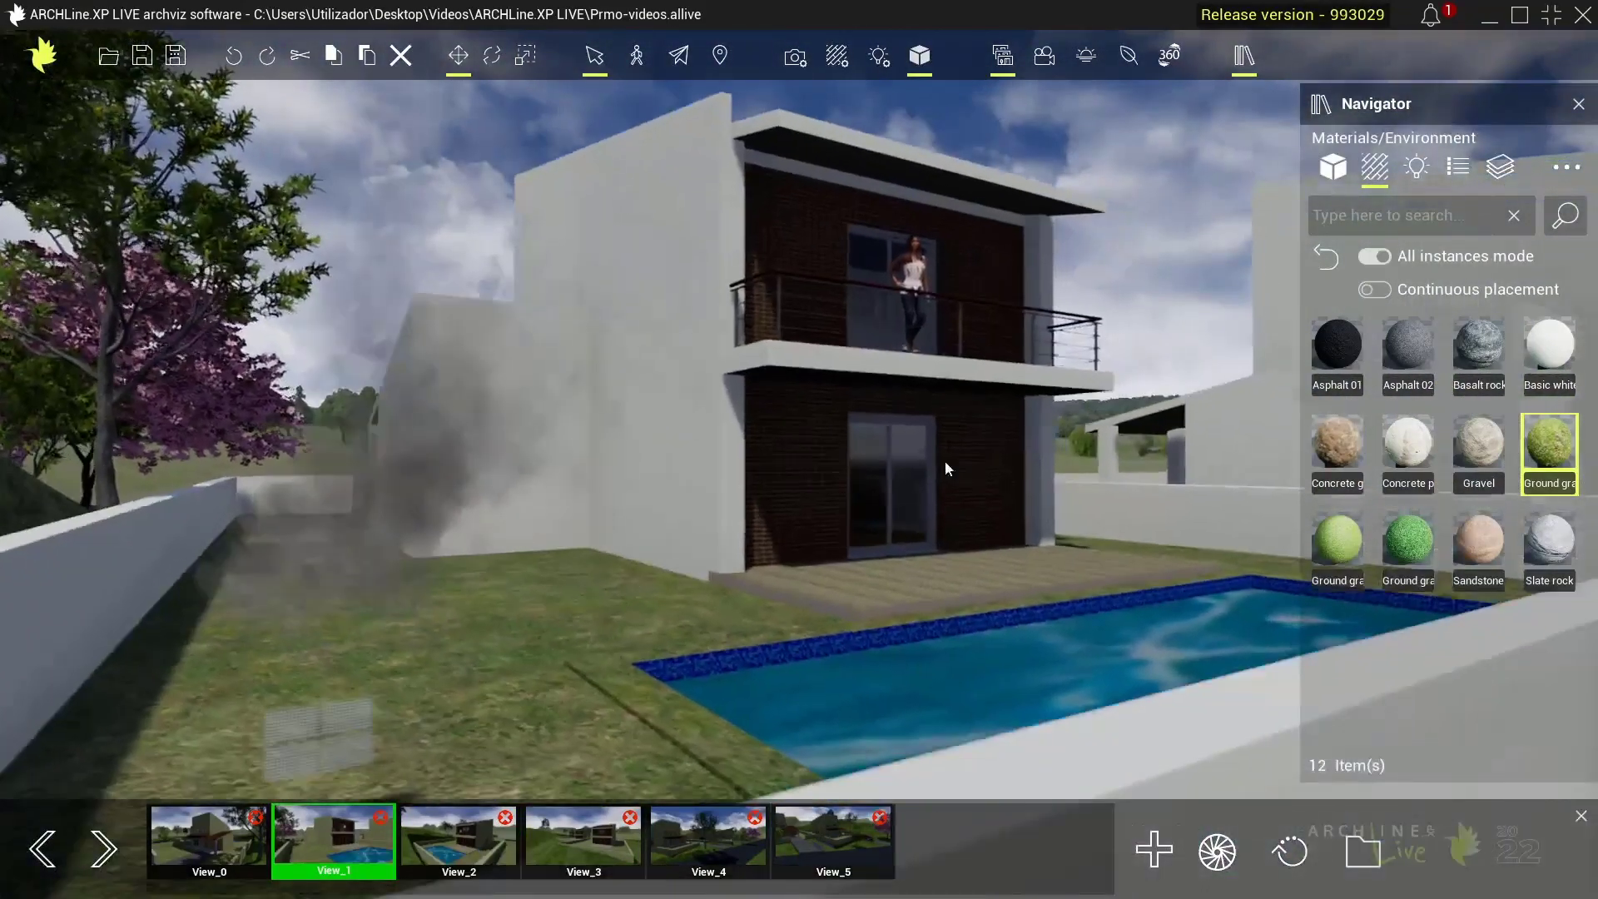
- Fly the camera closer to the brick house and its backyard pool
mouse_move(945, 469)
mouse_down()
mouse_move(826, 626)
mouse_move(766, 637)
mouse_move(790, 613)
mouse_move(706, 633)
mouse_move(932, 606)
mouse_move(986, 653)
mouse_move(889, 573)
mouse_move(792, 524)
mouse_move(856, 599)
mouse_move(829, 568)
mouse_up()
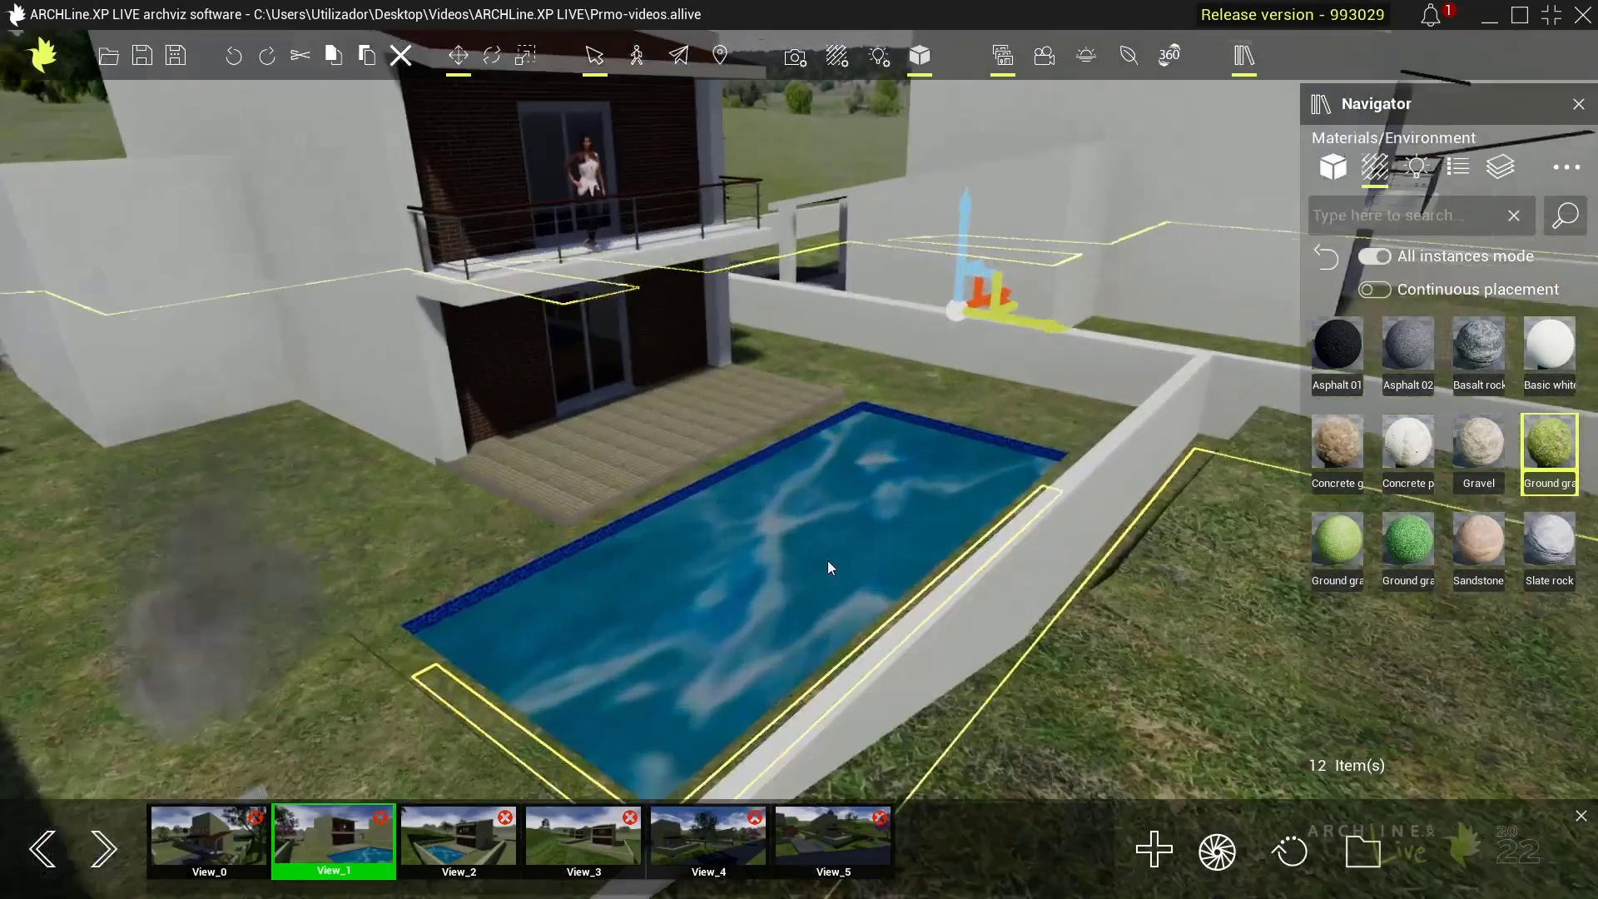
click(897, 533)
mouse_move(715, 582)
mouse_down()
mouse_move(832, 556)
mouse_move(833, 521)
mouse_up()
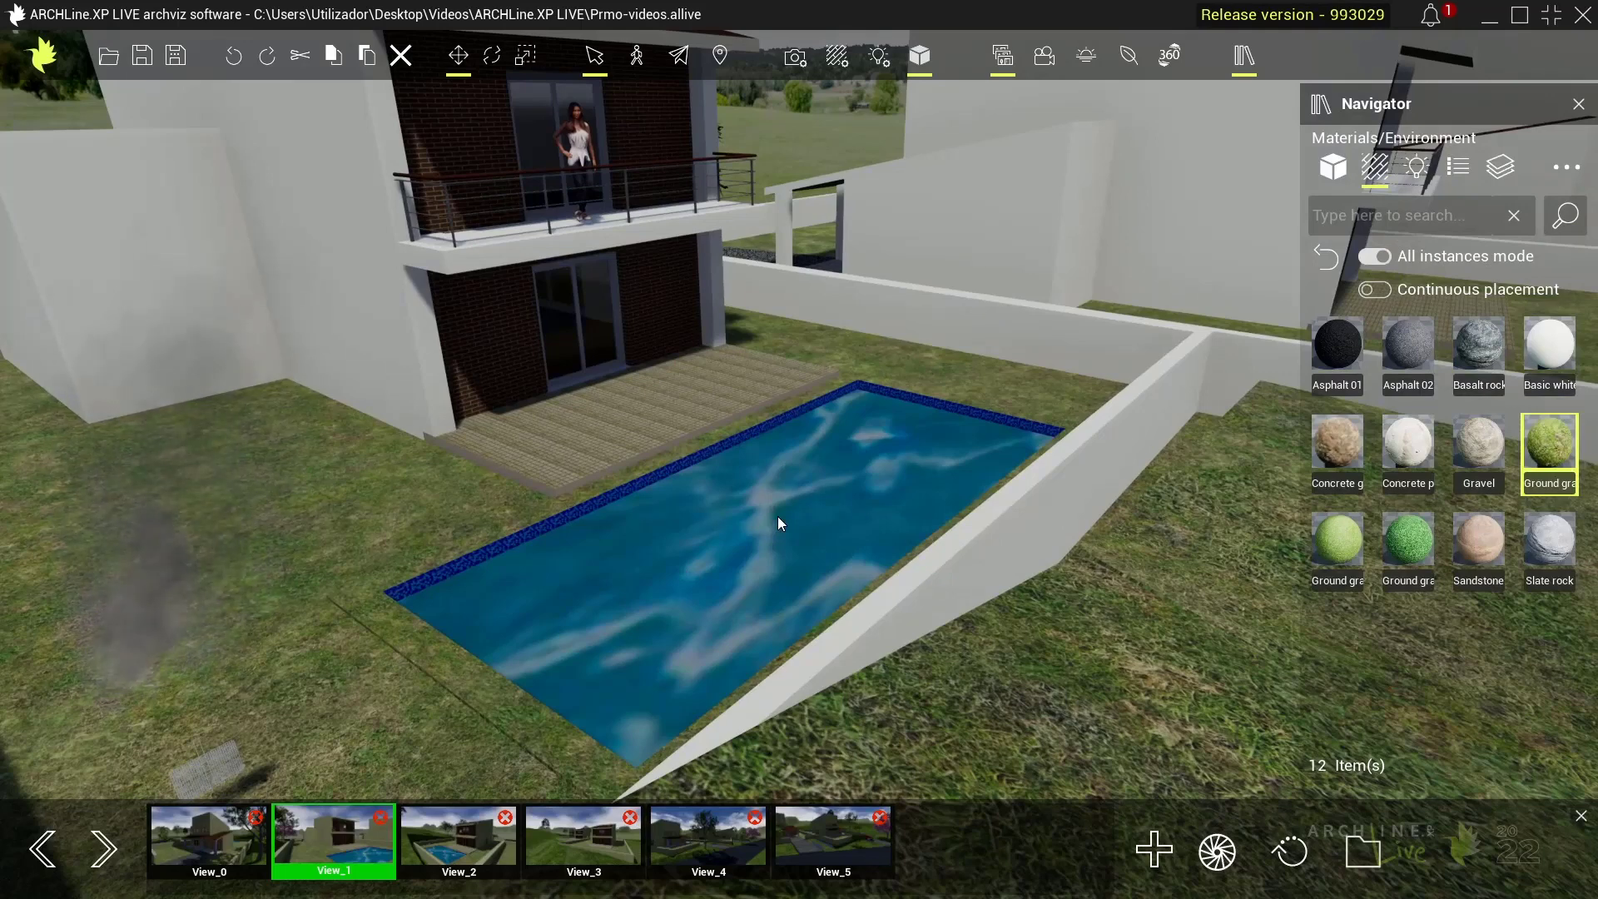
- Apply the Water clean material from the Water folder to the pool
click(1328, 258)
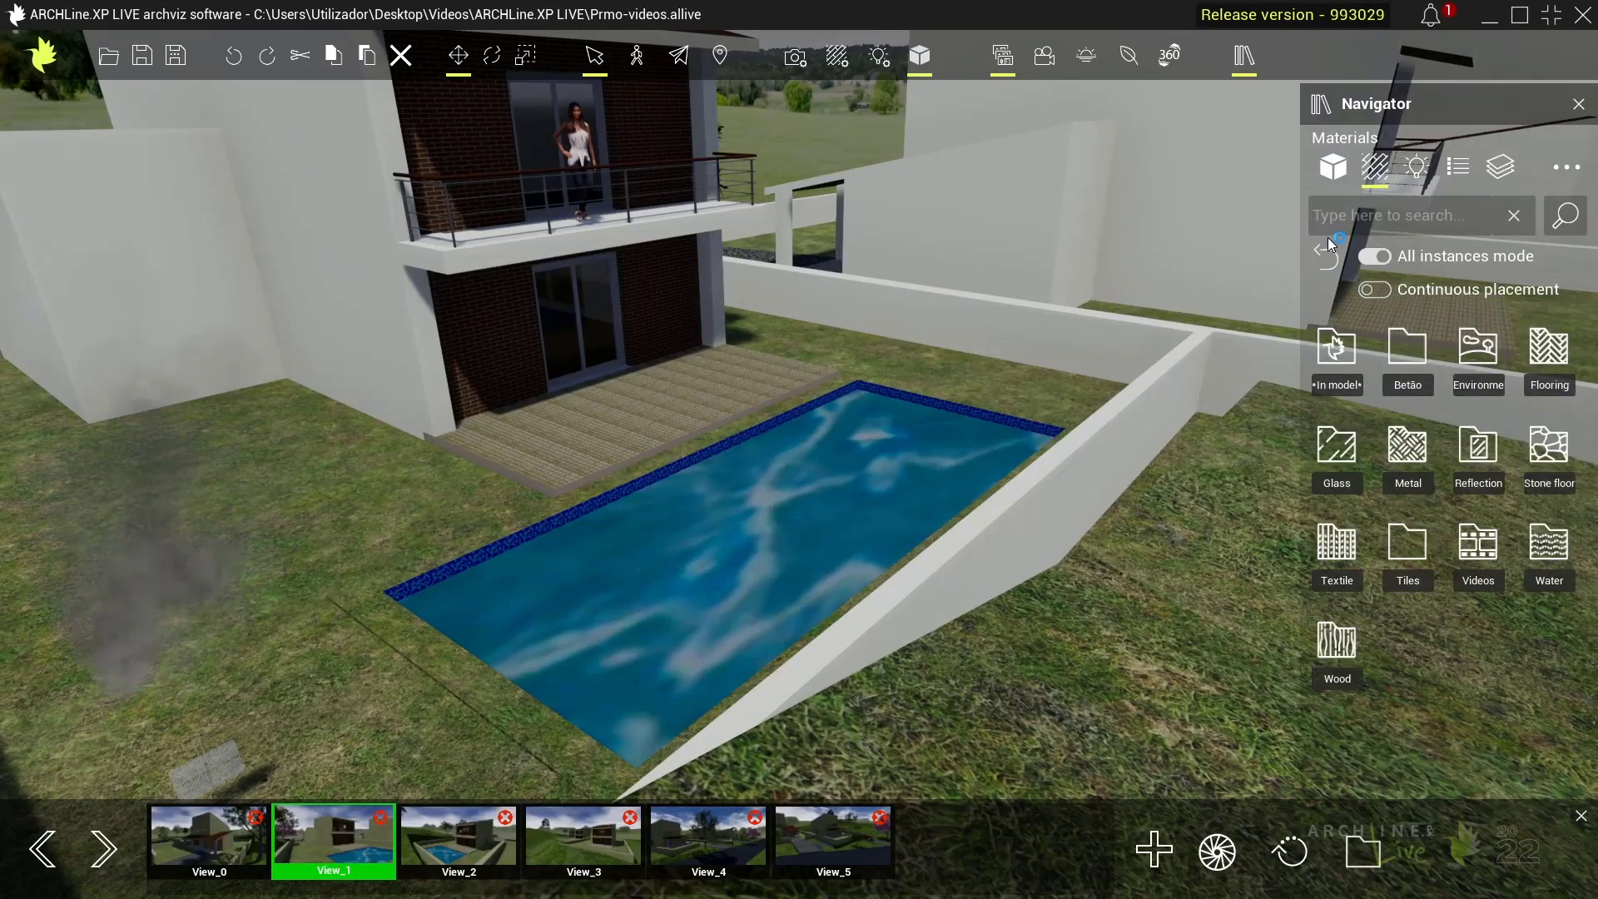
click(1551, 551)
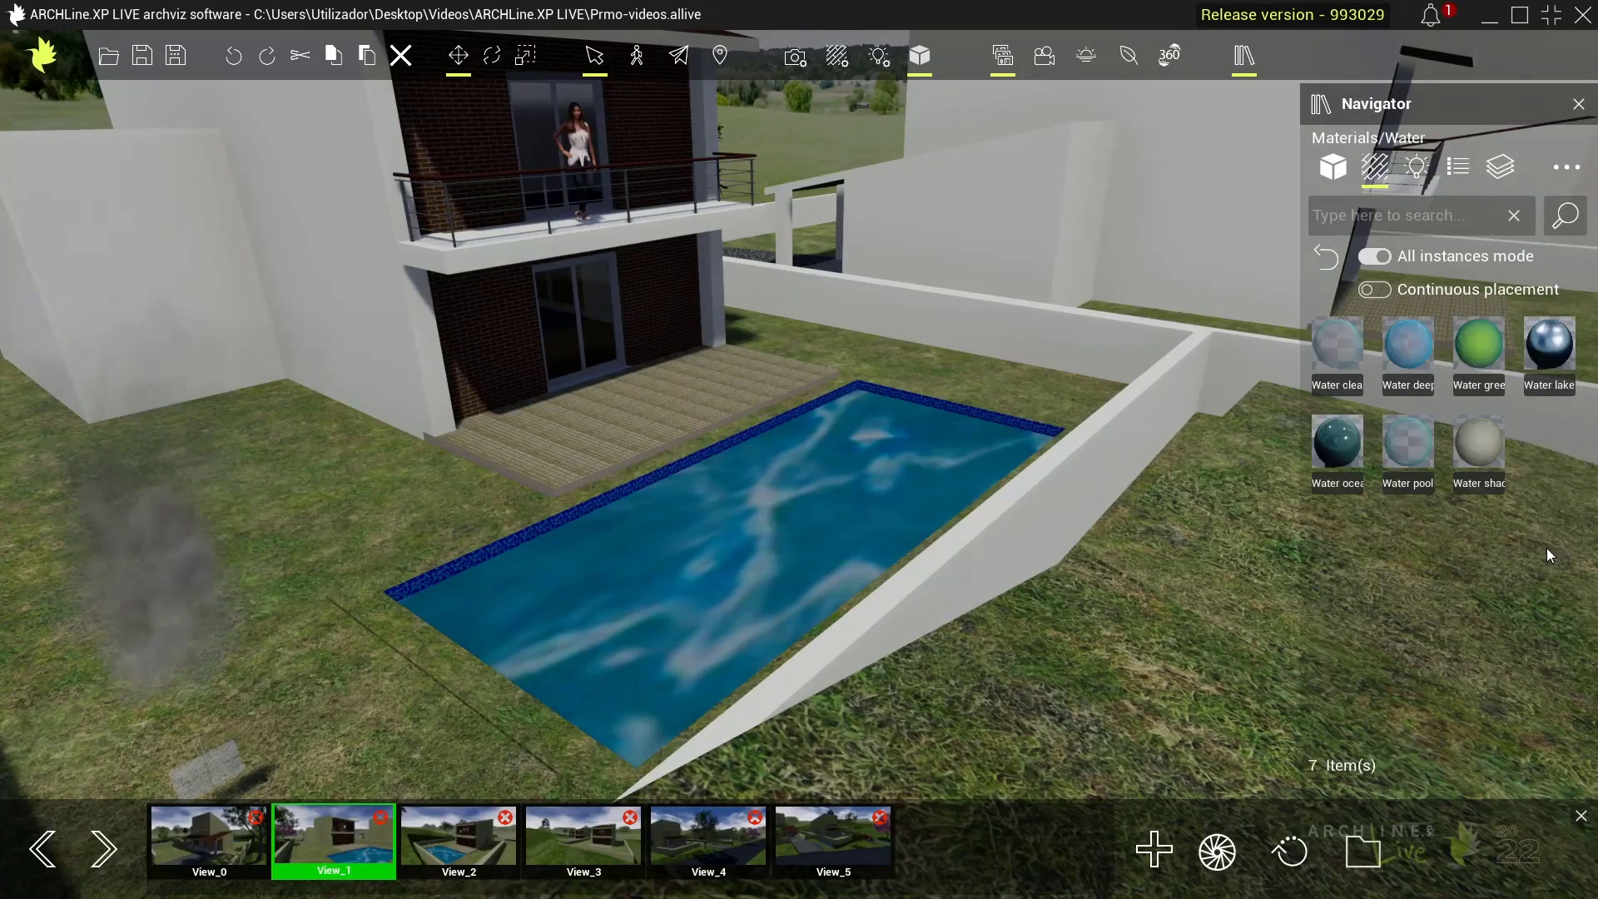
mouse_move(1336, 343)
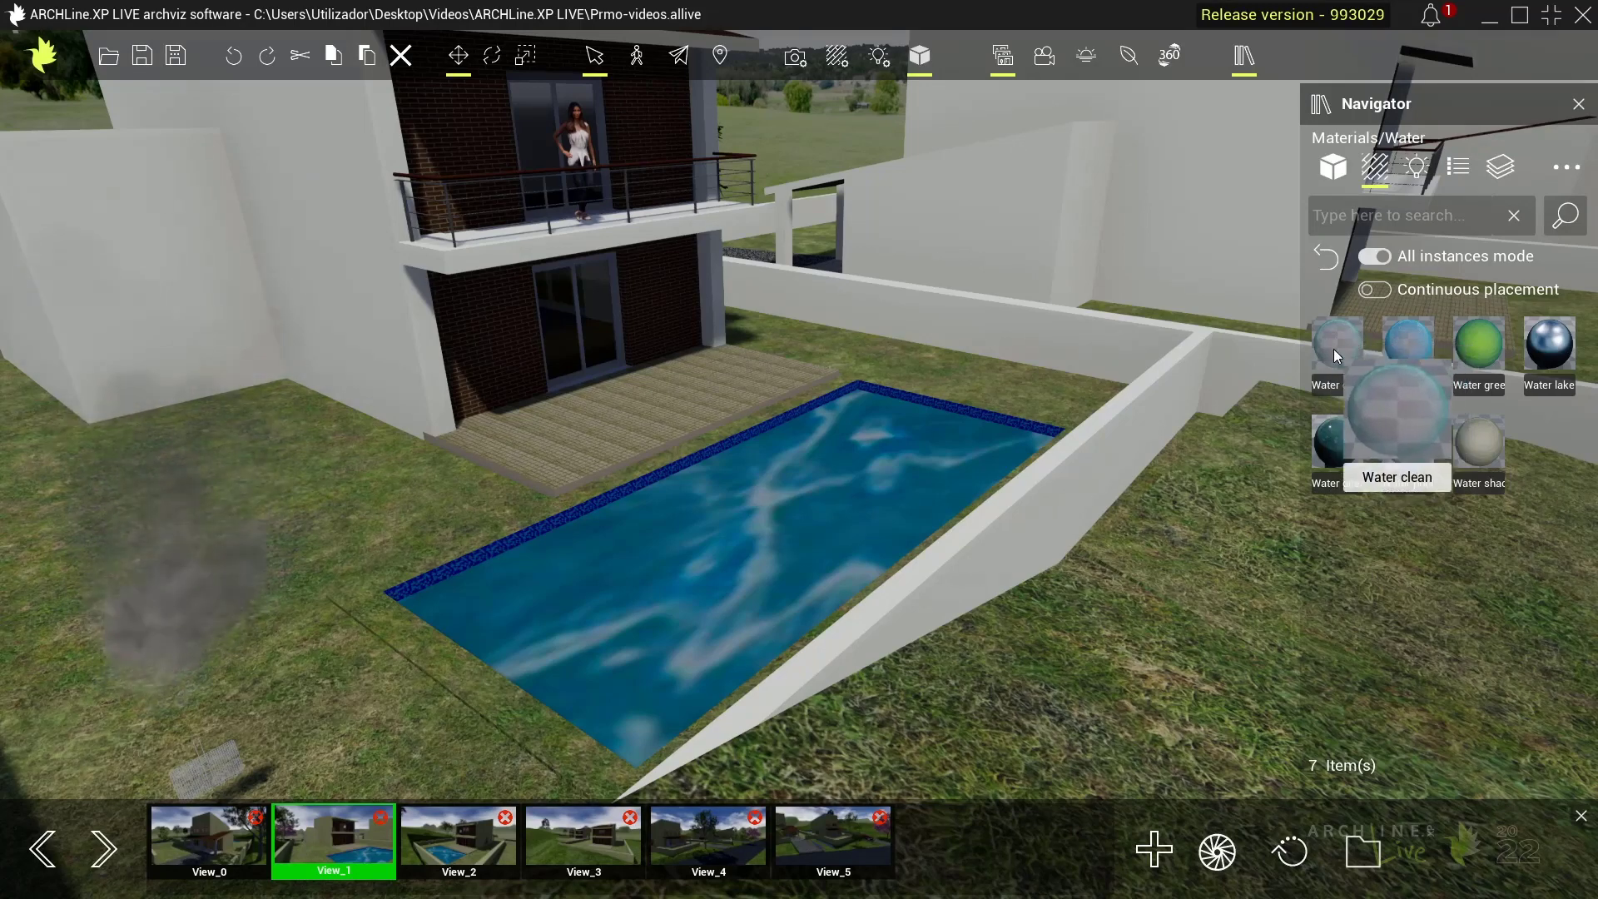
drag(1334, 348, 812, 463)
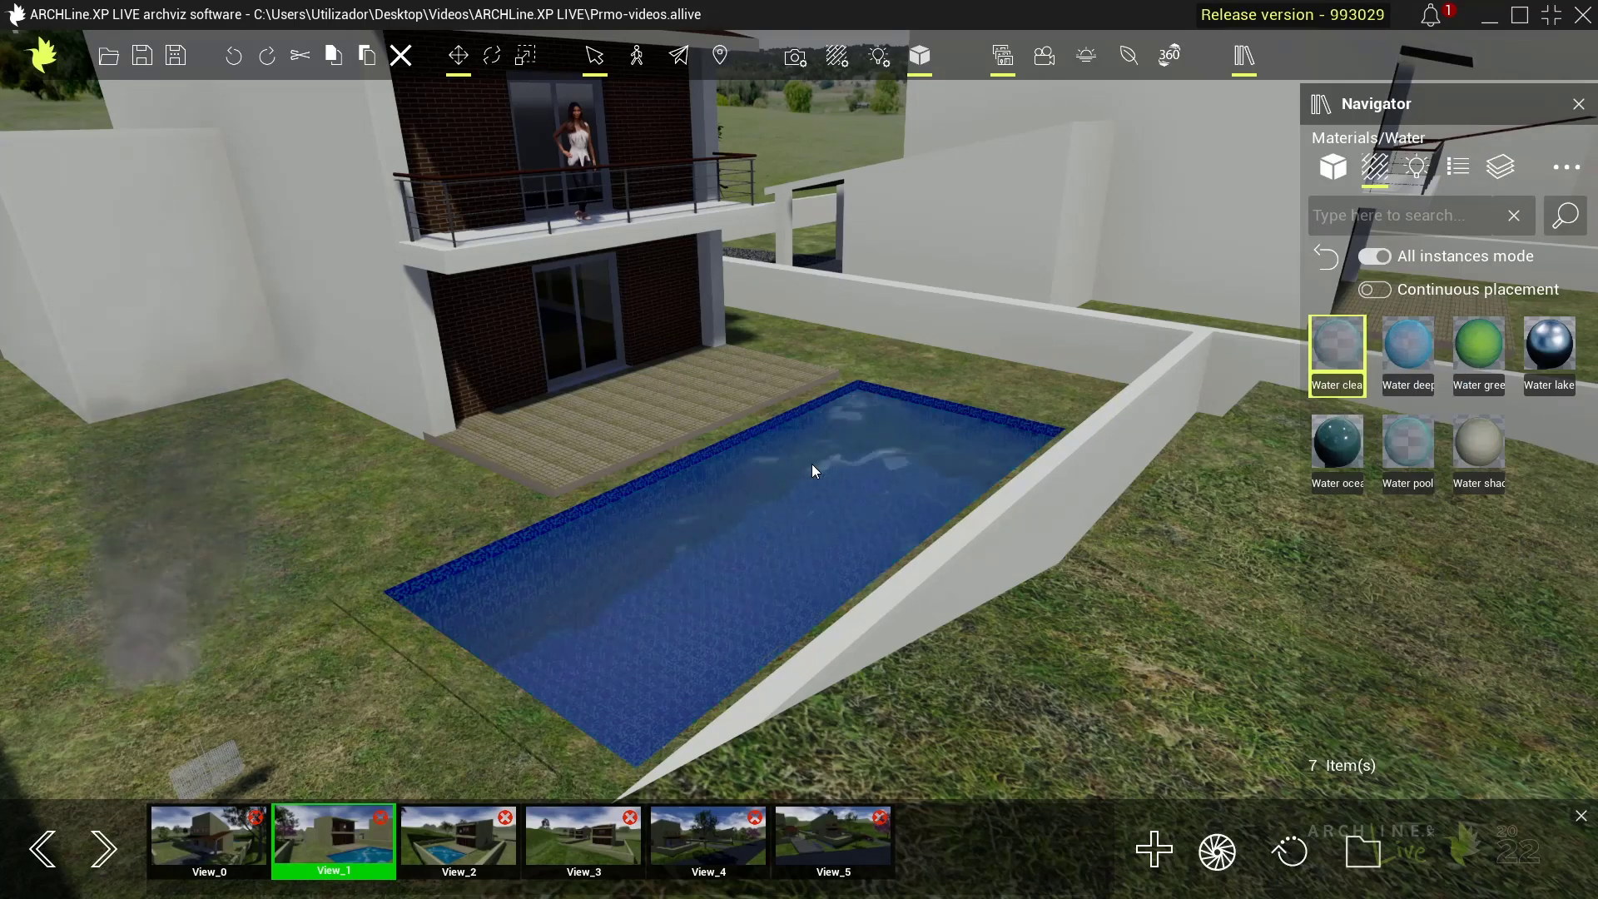
scroll(800, 521, up, 2)
scroll(838, 531, up, 2)
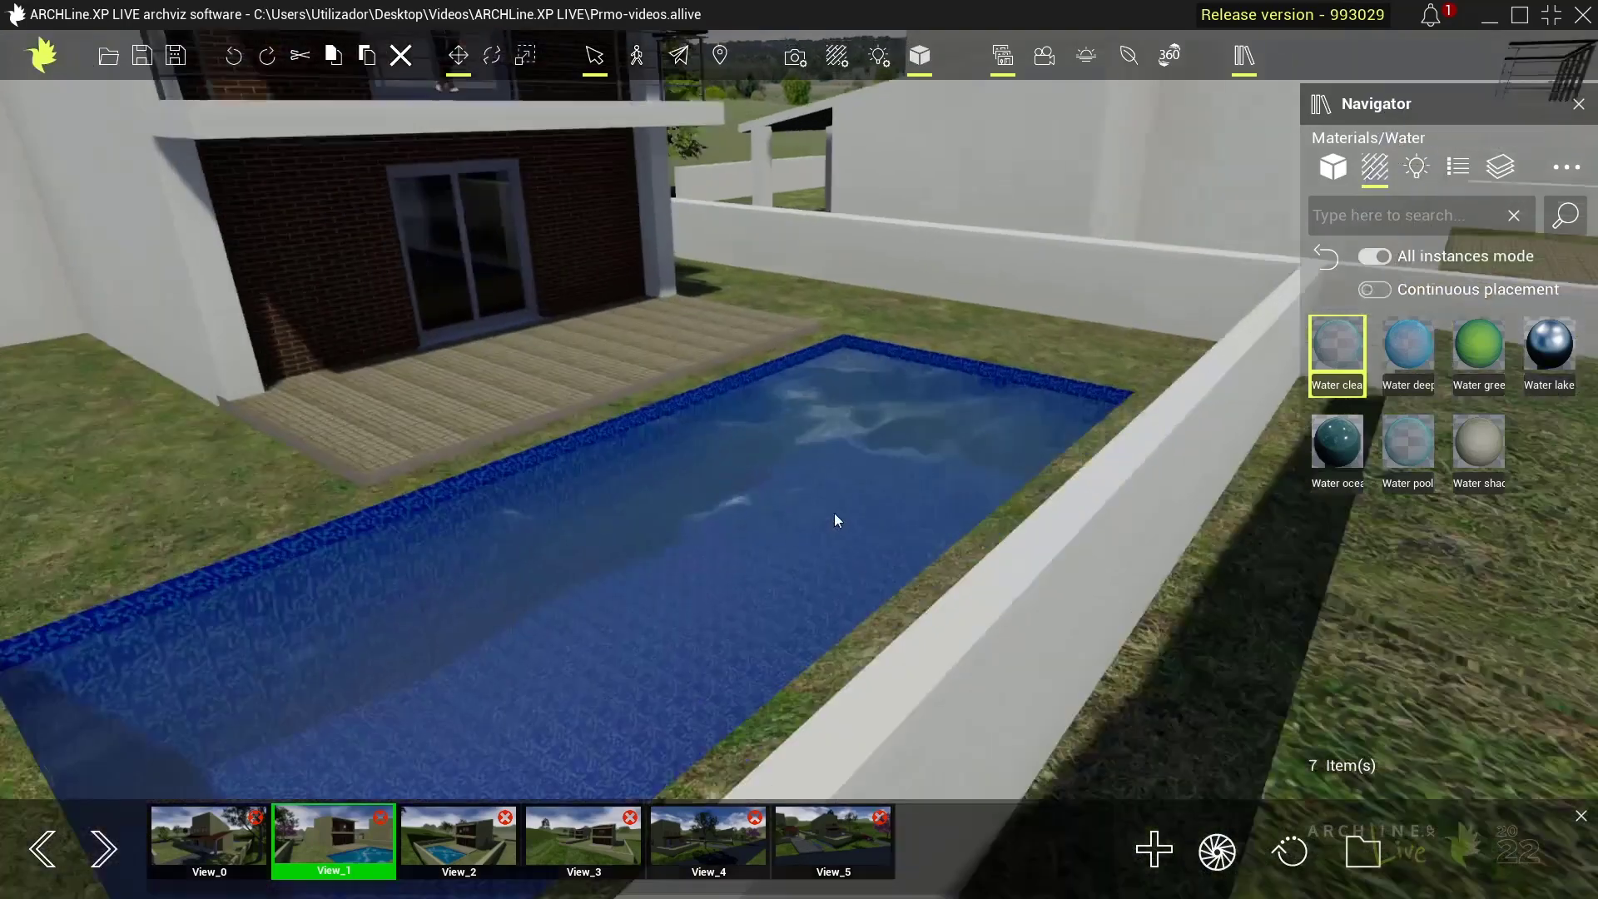
scroll(834, 513, up, 2)
scroll(868, 522, up, 2)
scroll(882, 528, up, 2)
scroll(916, 537, up, 1)
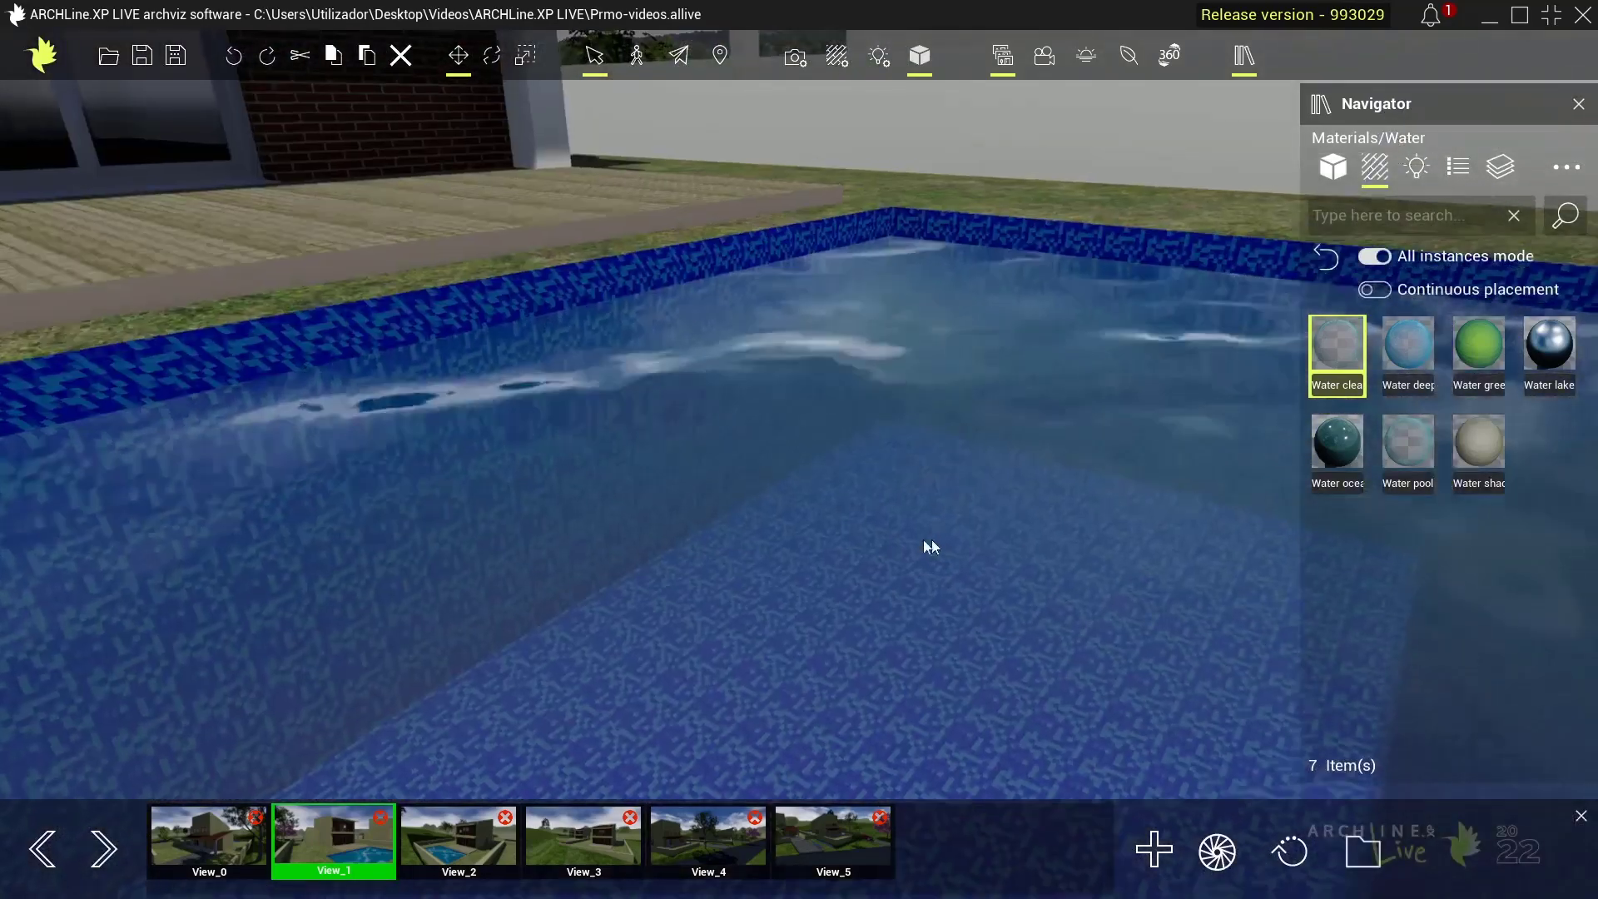
scroll(915, 537, up, 1)
scroll(910, 540, down, 6)
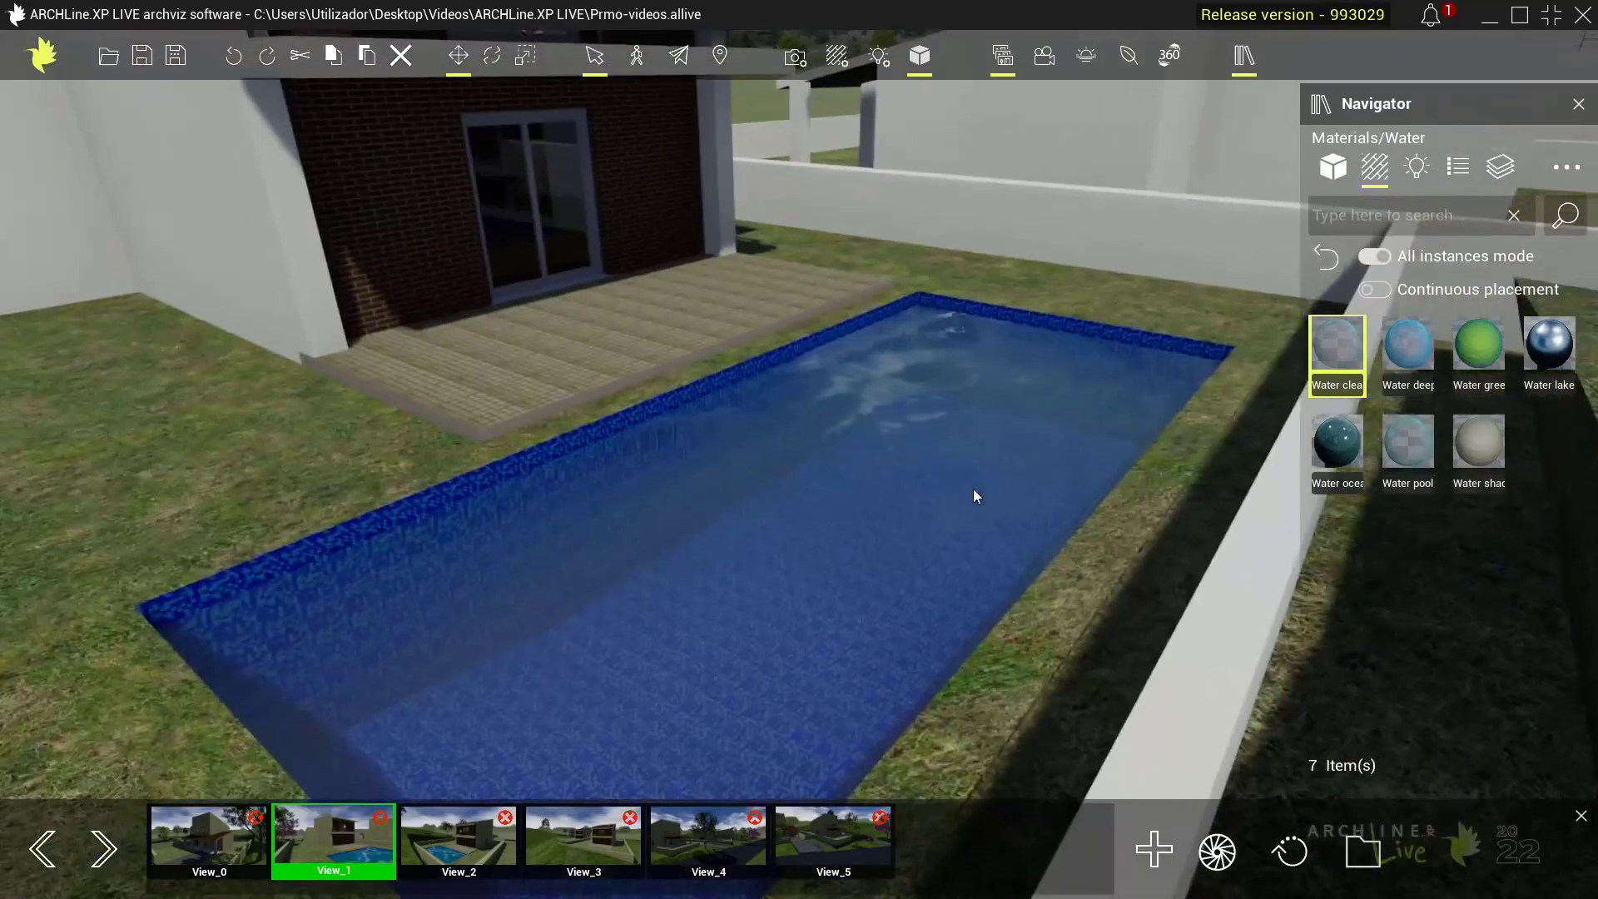
- Try Water deep, green, lake, ocean and grey finishes, then settle on Water pool
drag(1401, 340, 885, 414)
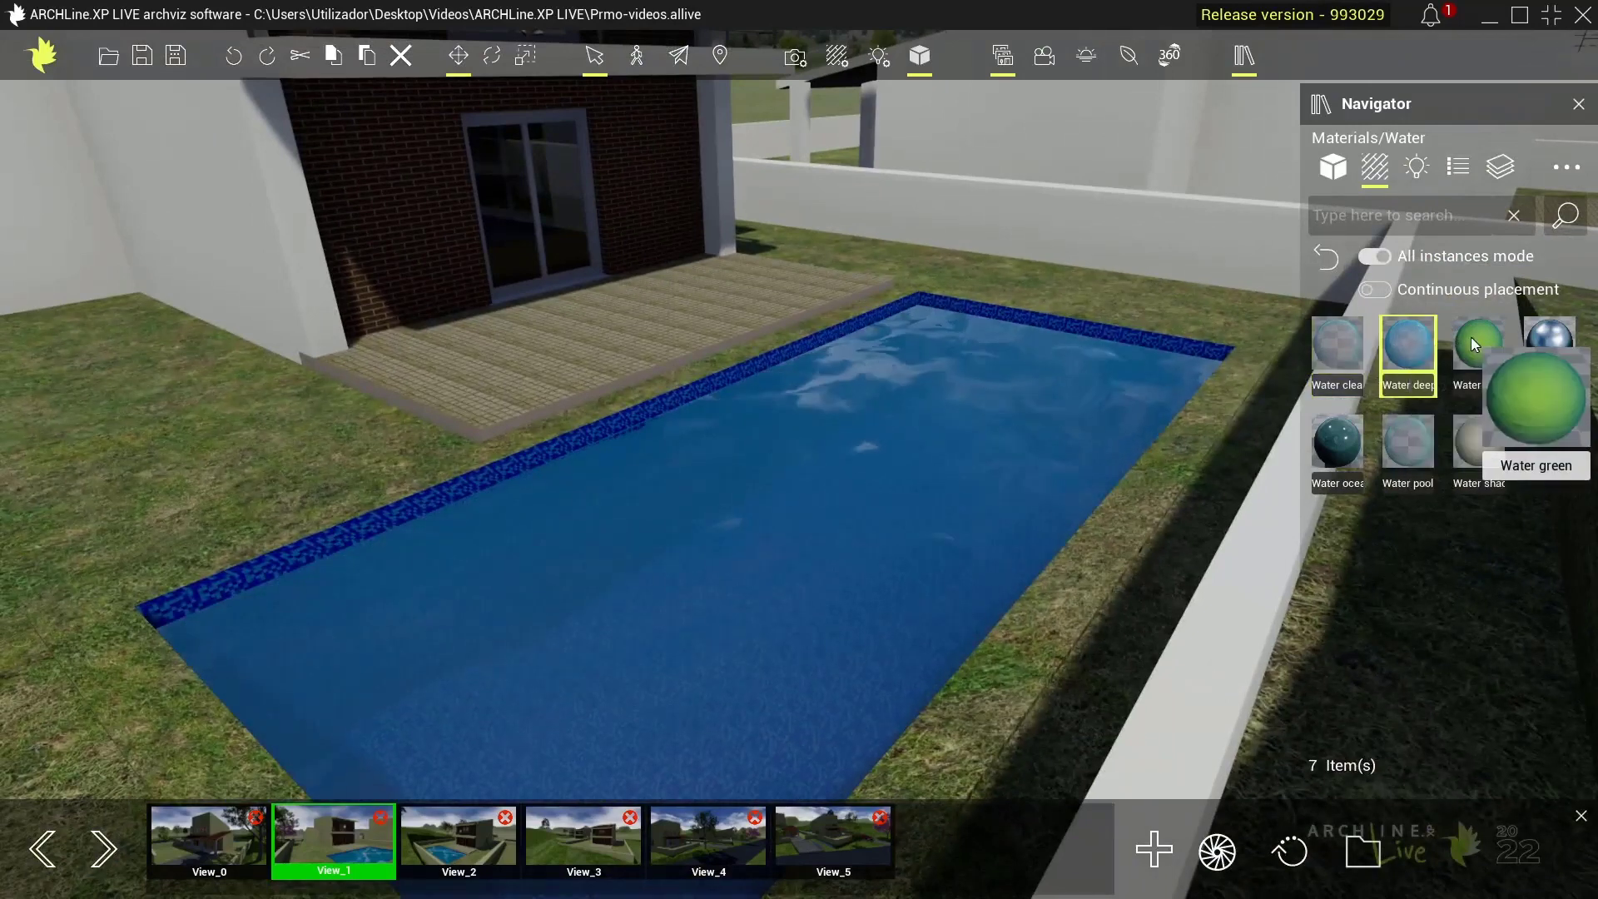
drag(1478, 343, 947, 426)
drag(1548, 343, 991, 447)
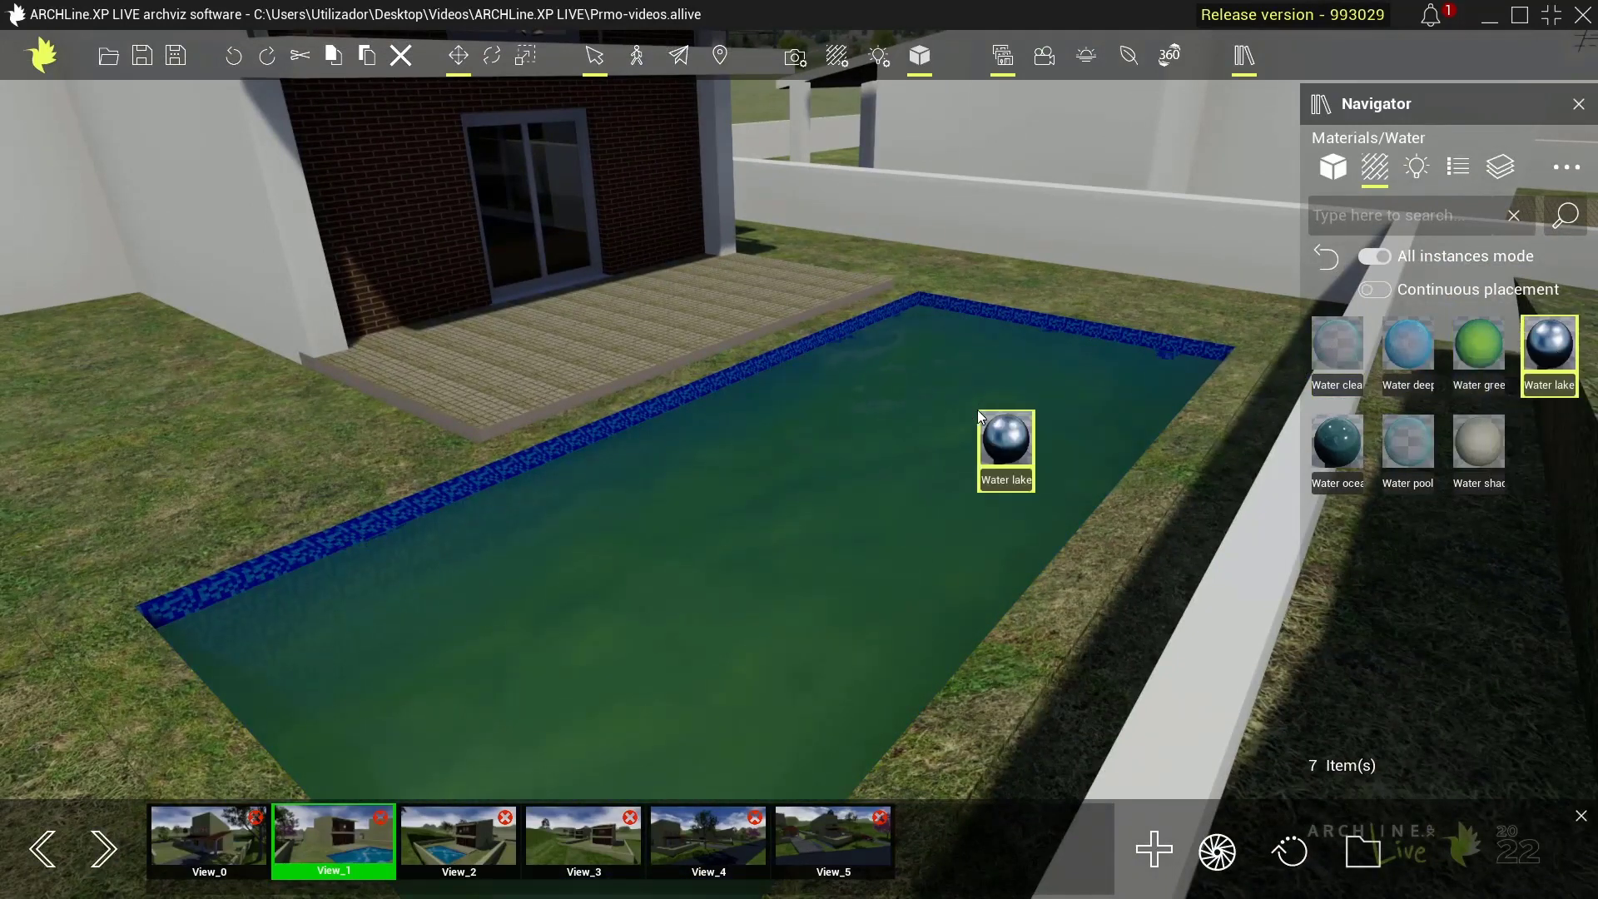
drag(1337, 441, 922, 456)
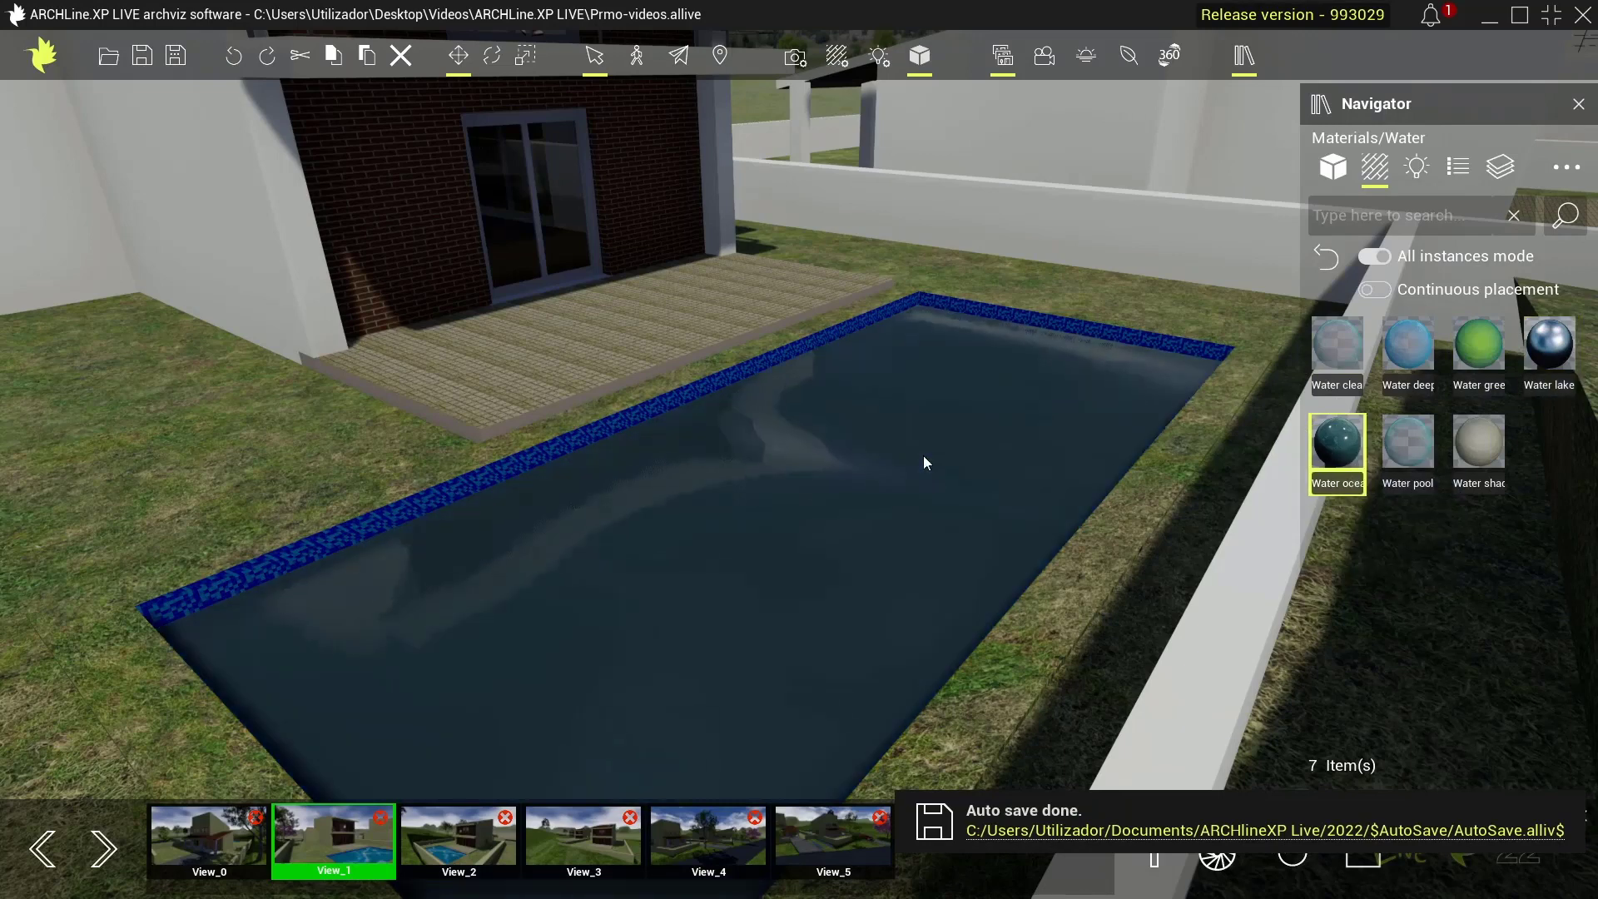
drag(1408, 441, 1017, 448)
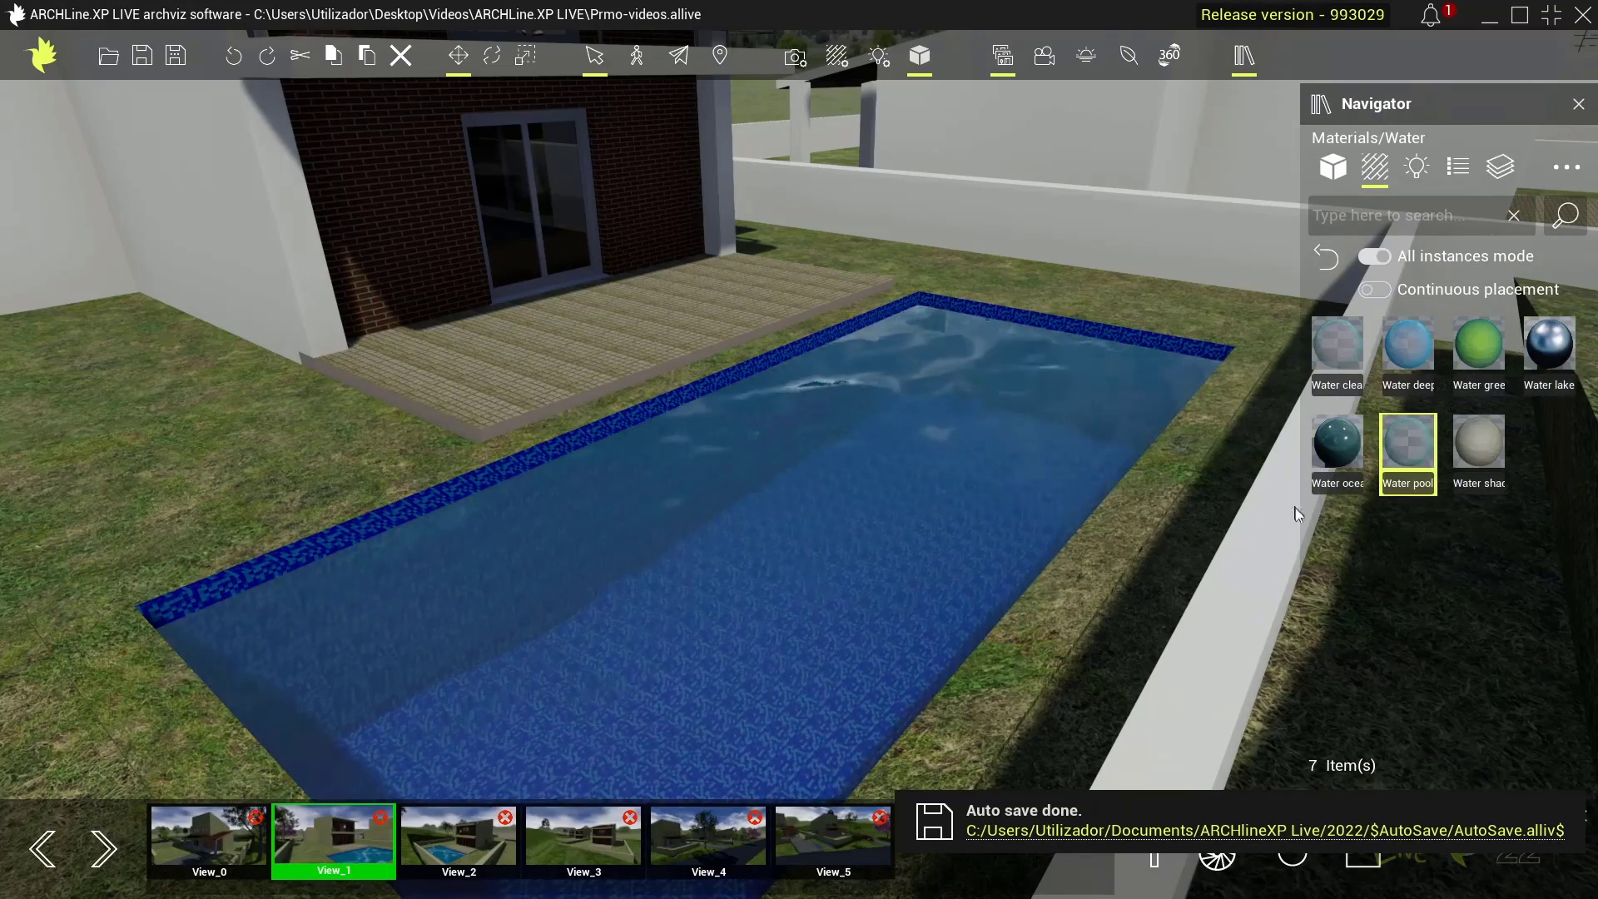
drag(1478, 441, 966, 442)
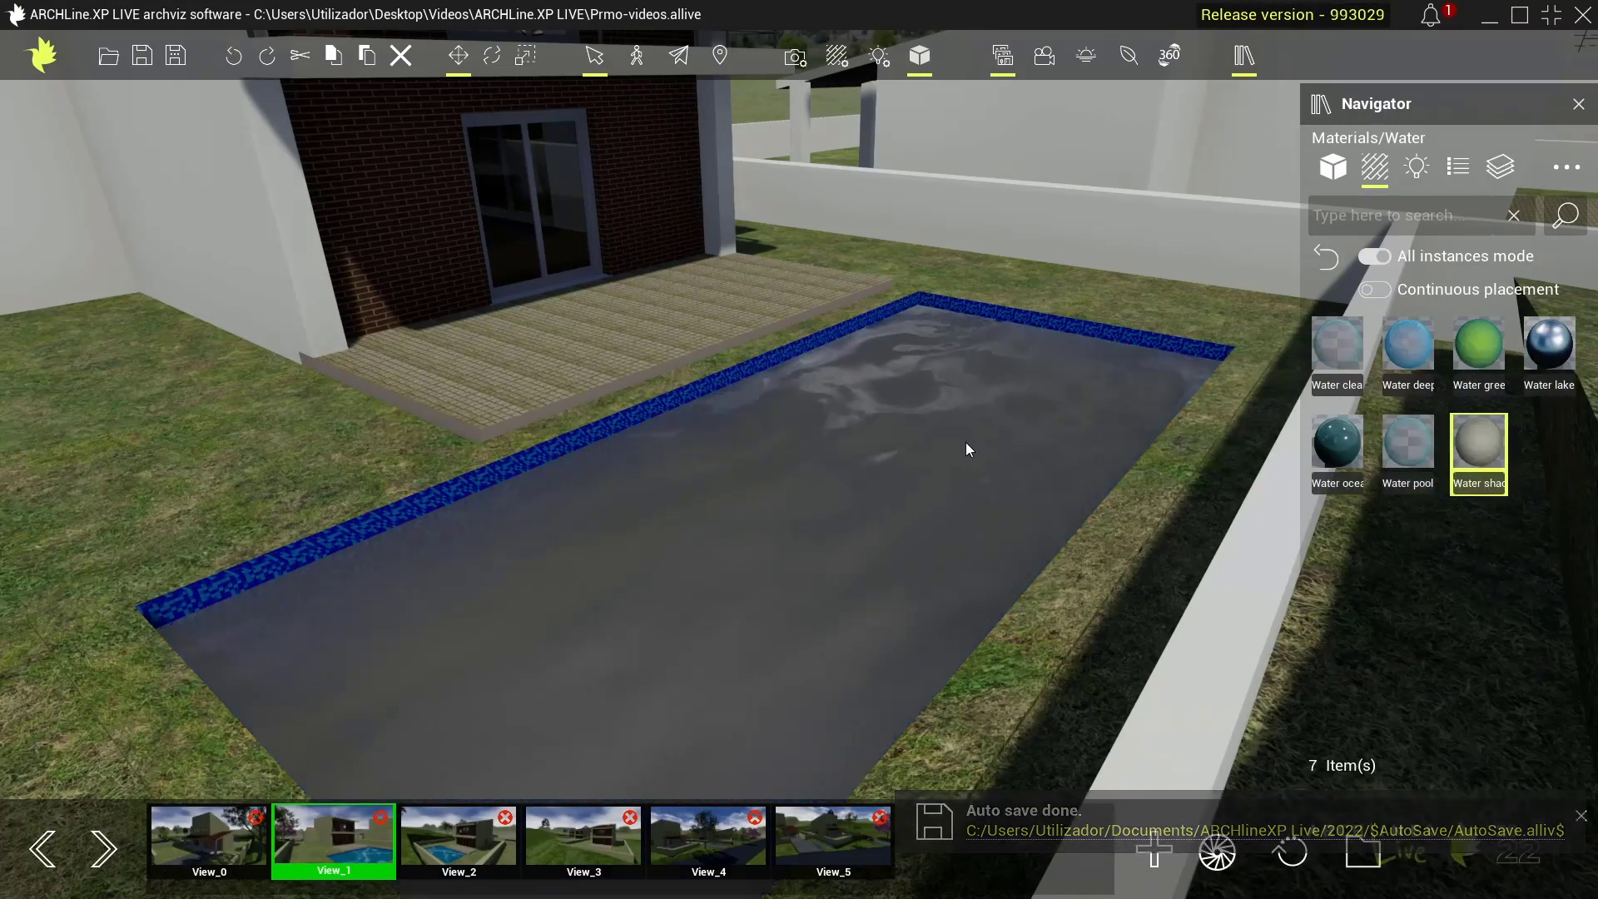
drag(1407, 441, 883, 431)
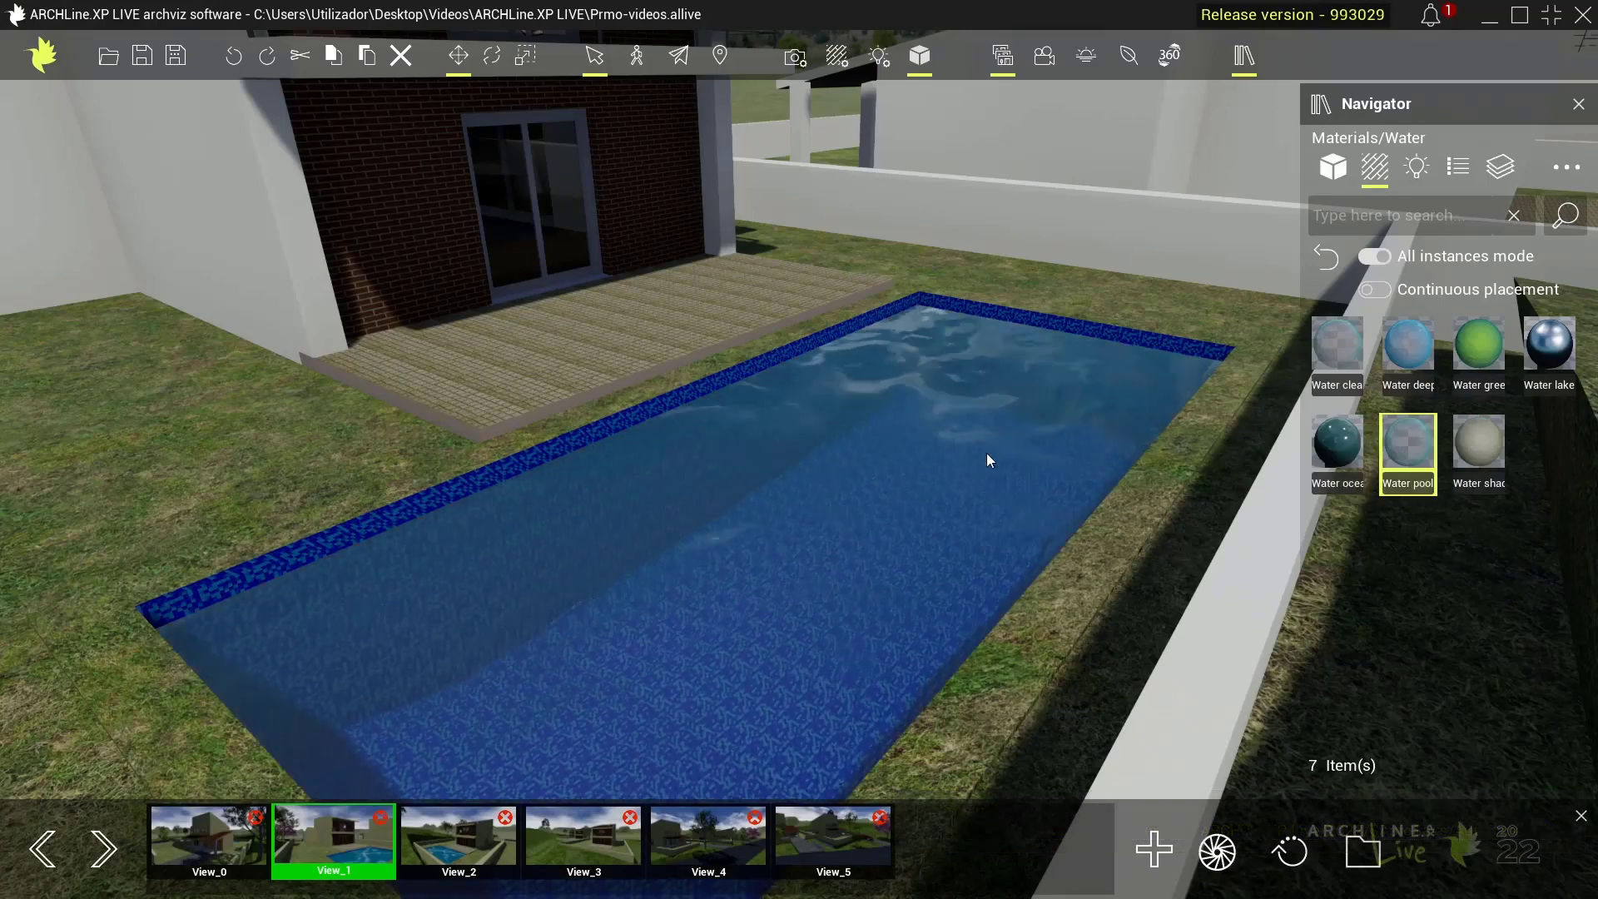
drag(986, 453, 1111, 313)
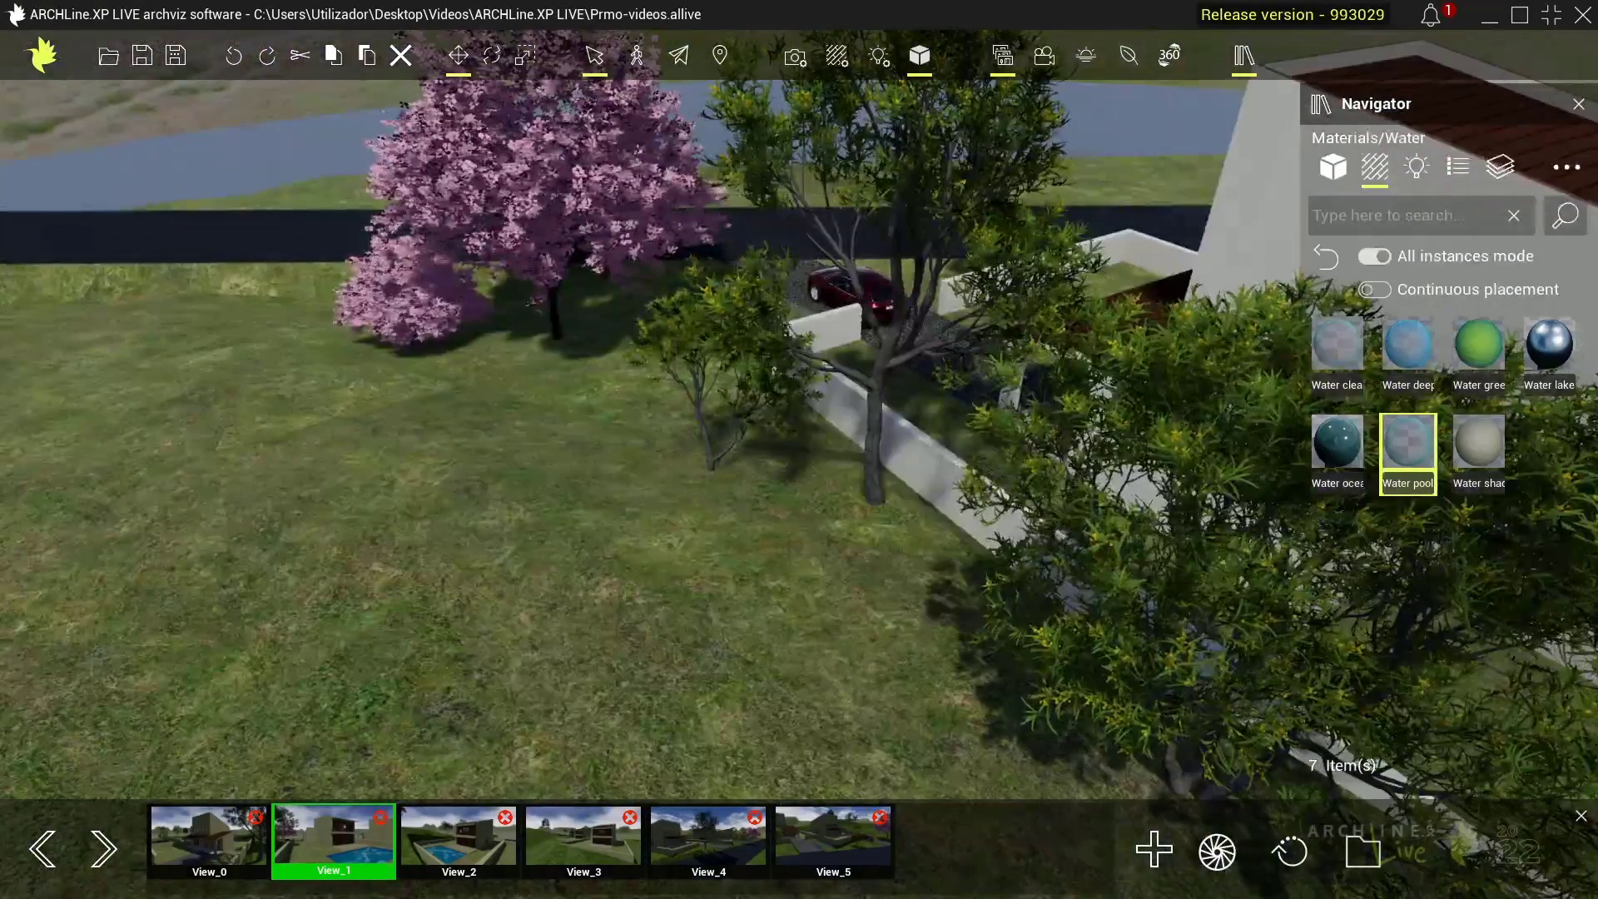
- From View_5, surface the road with Asphalt 01 after briefly testing Asphalt 02
click(816, 826)
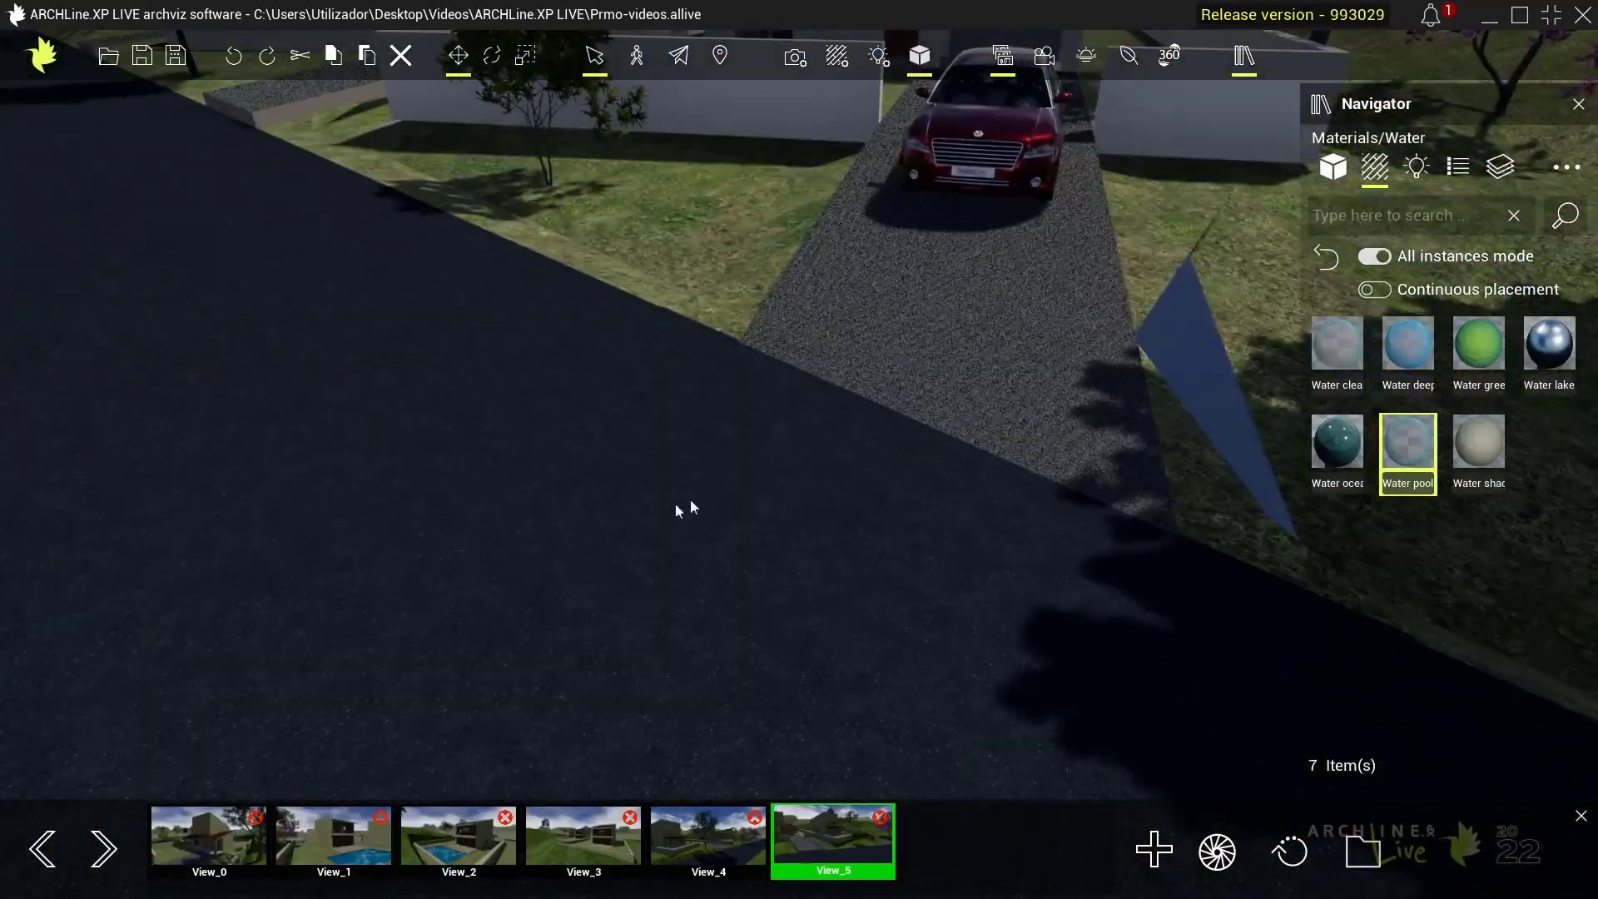
click(1332, 273)
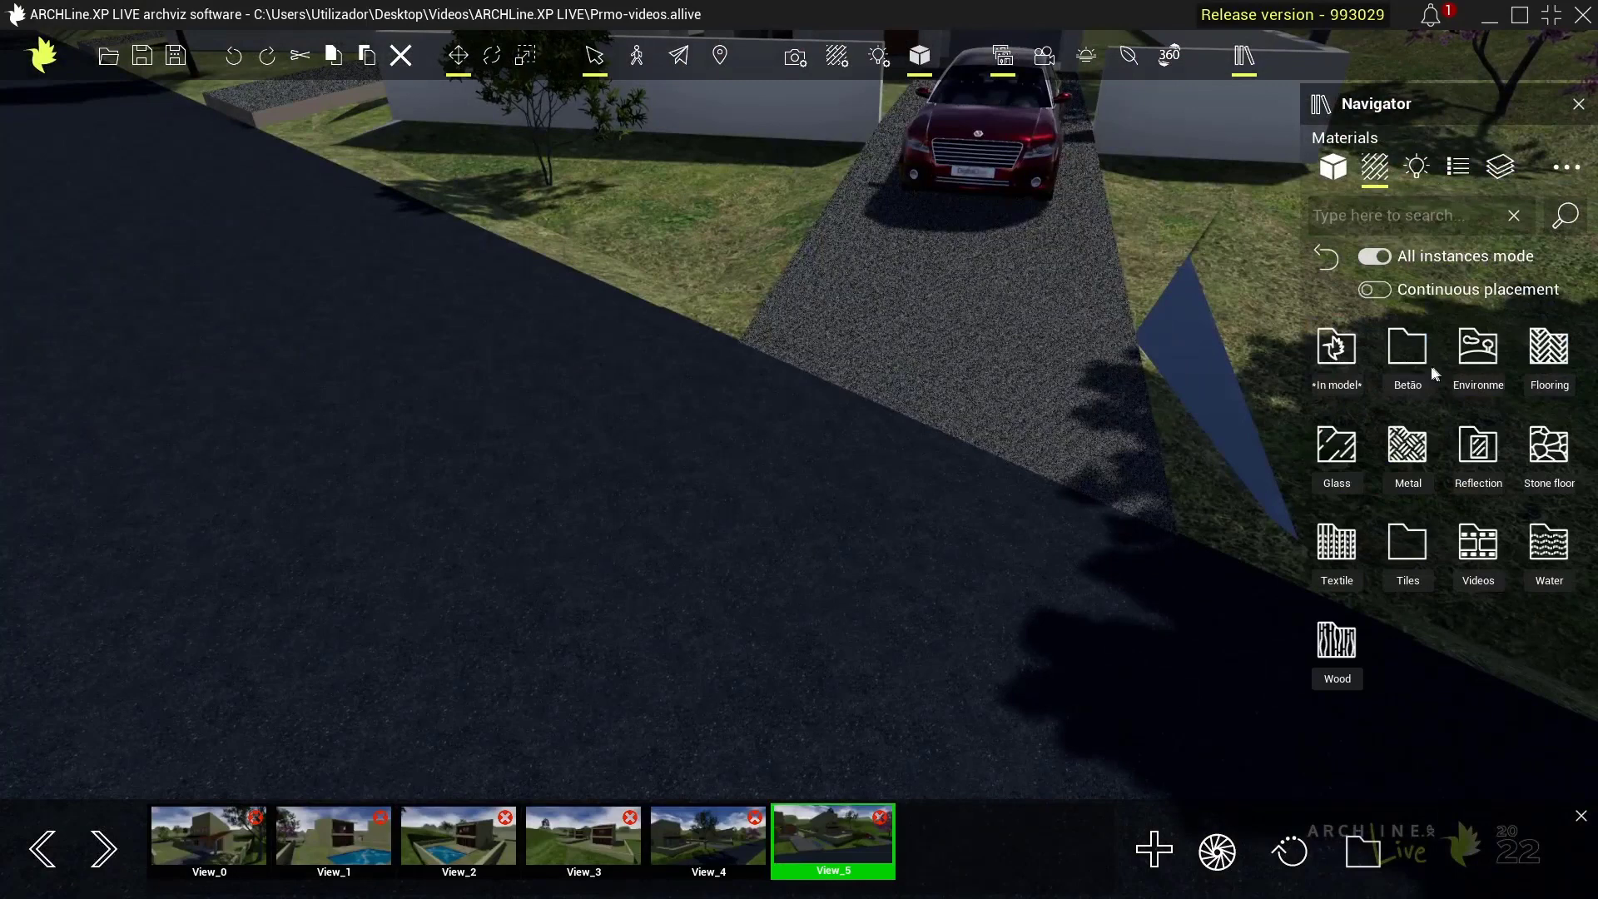
click(1476, 351)
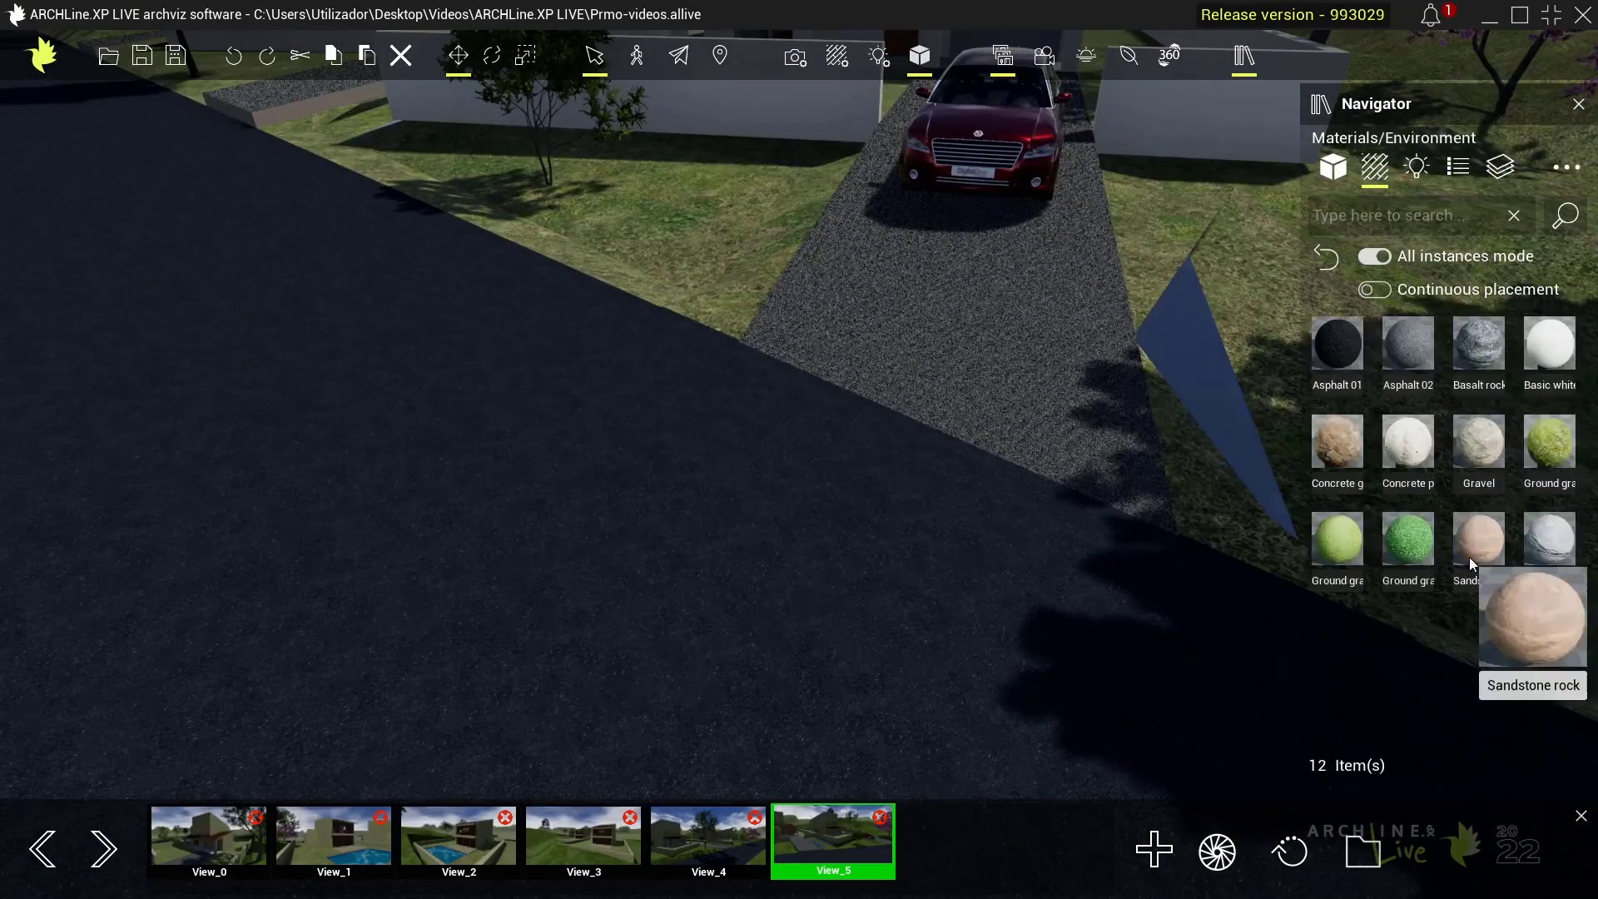
drag(1340, 356, 654, 561)
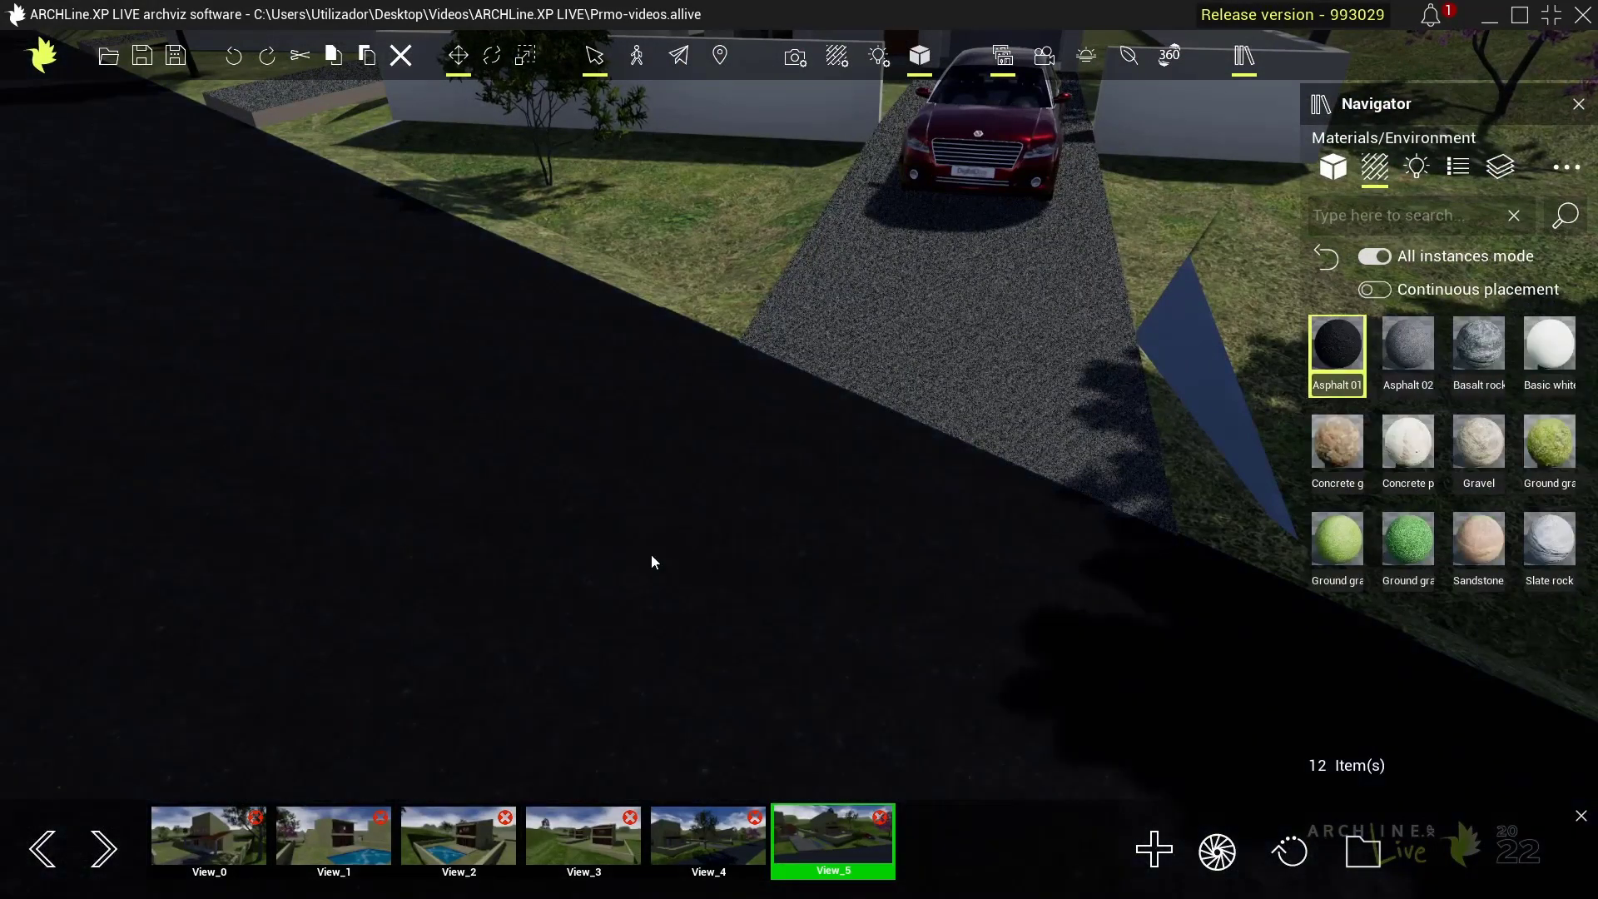
drag(845, 605, 846, 607)
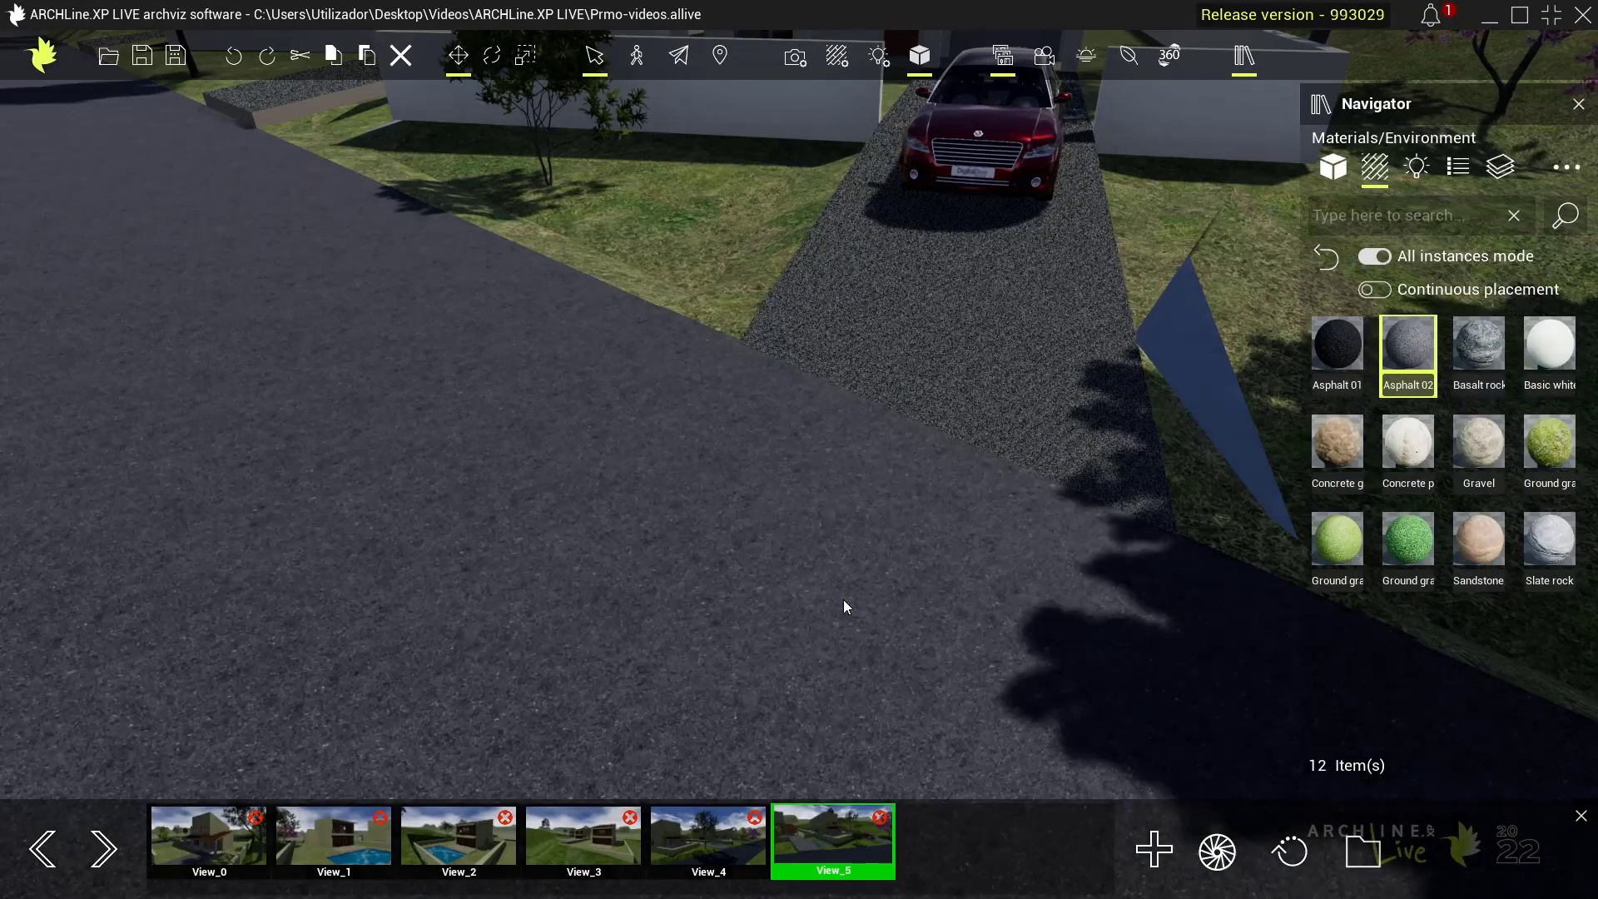
mouse_move(1325, 364)
mouse_down()
mouse_move(672, 612)
mouse_move(1035, 535)
mouse_move(1137, 431)
mouse_move(1016, 482)
mouse_move(902, 399)
mouse_up()
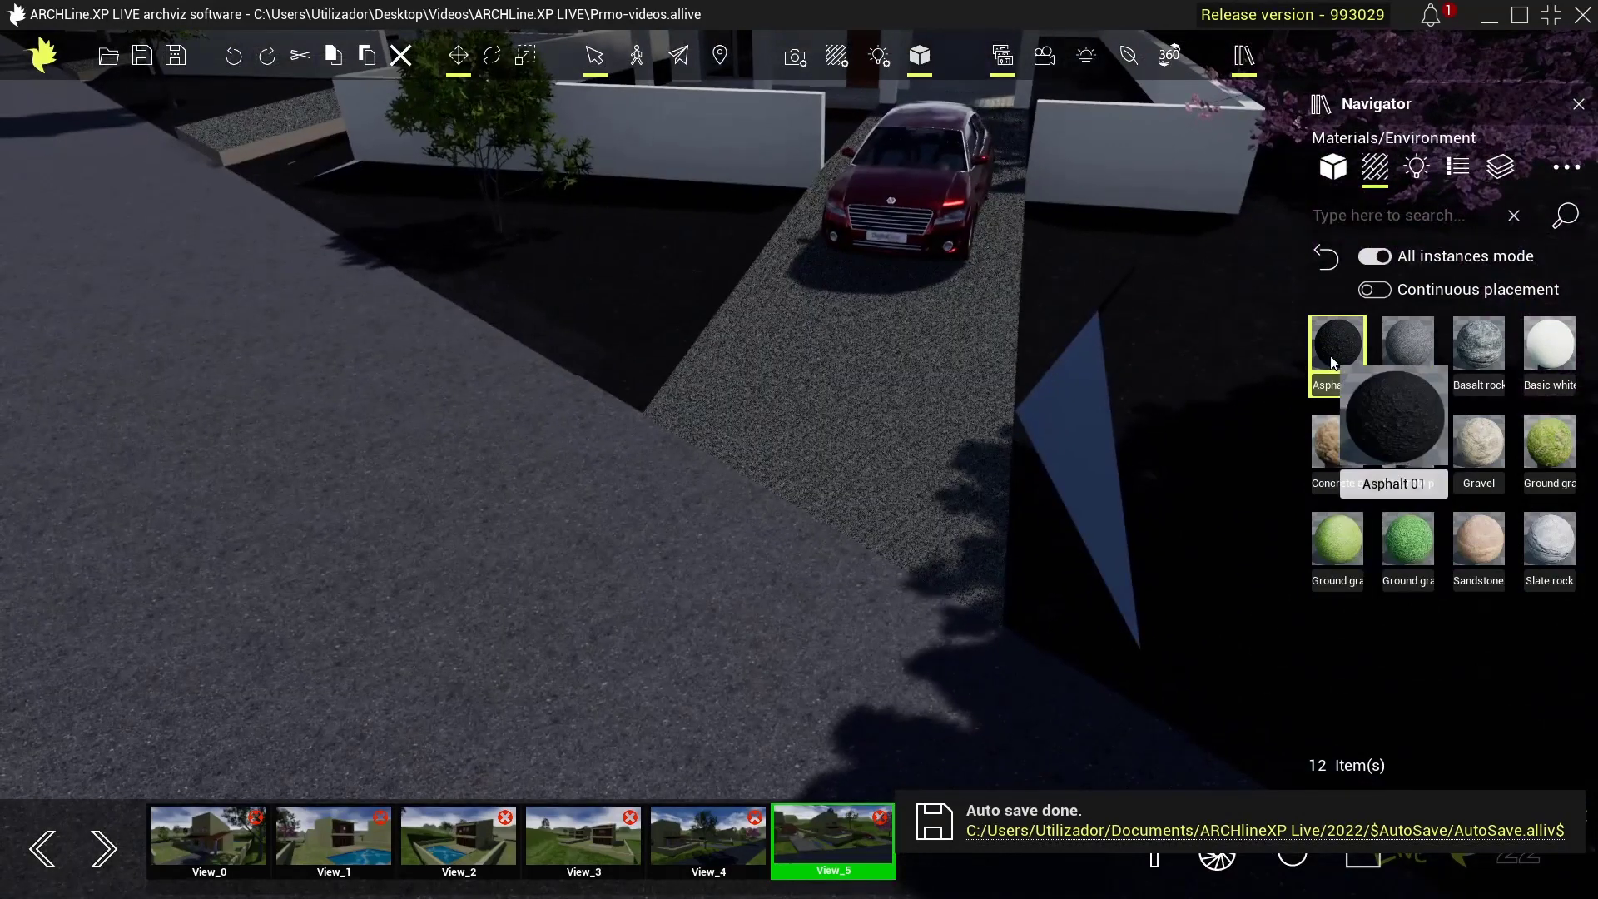
mouse_move(1331, 363)
mouse_down()
mouse_move(298, 606)
mouse_move(275, 568)
mouse_up()
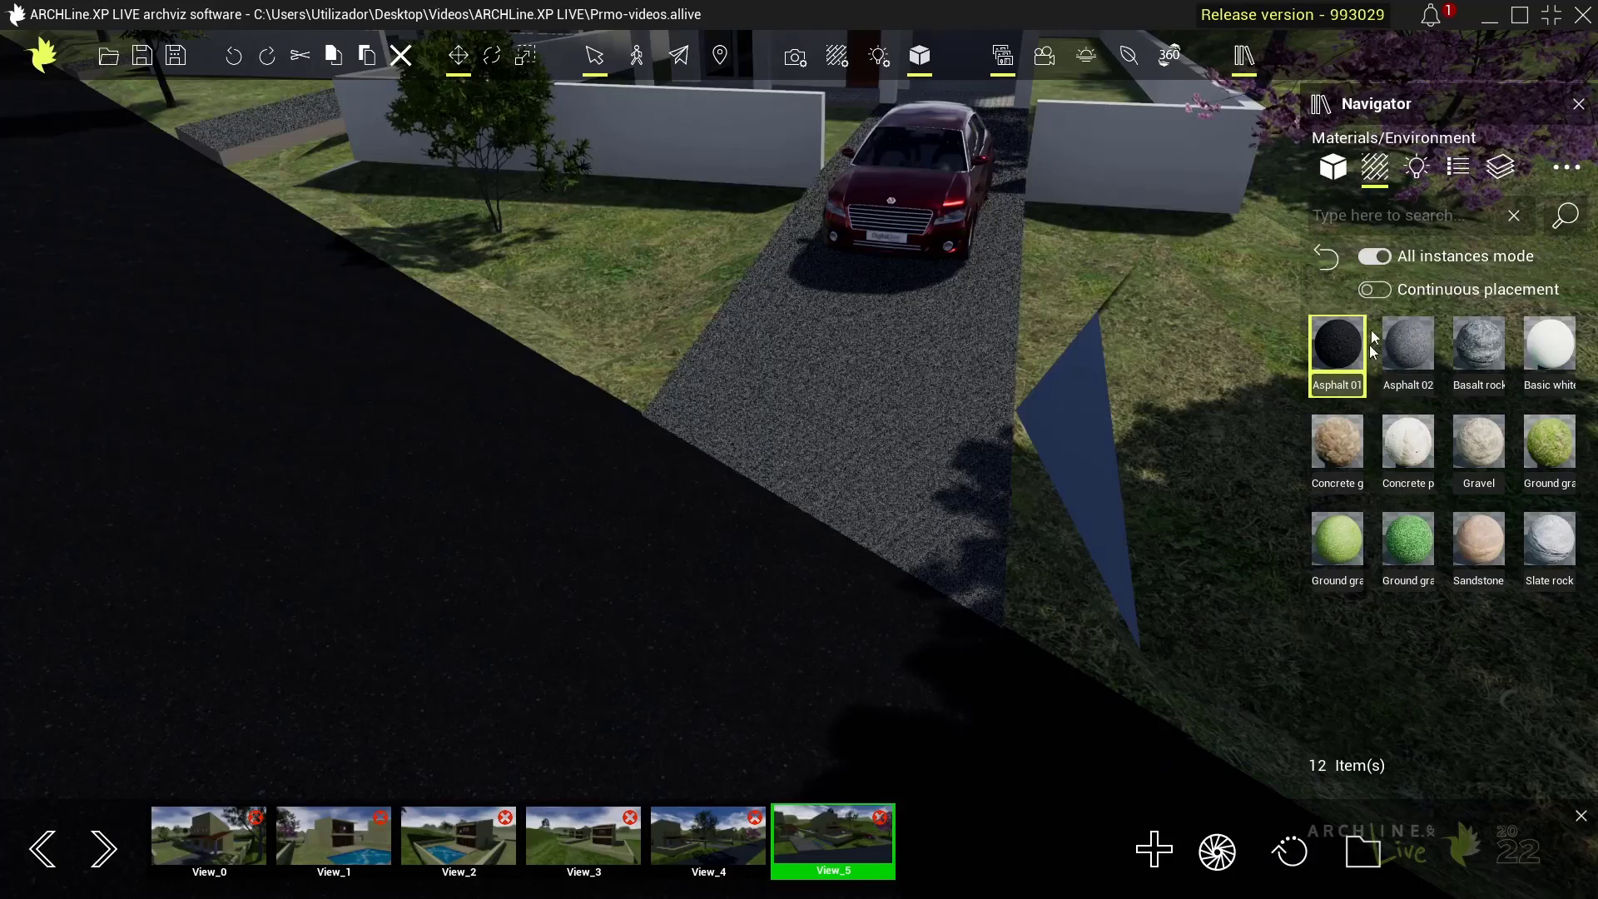
click(1321, 265)
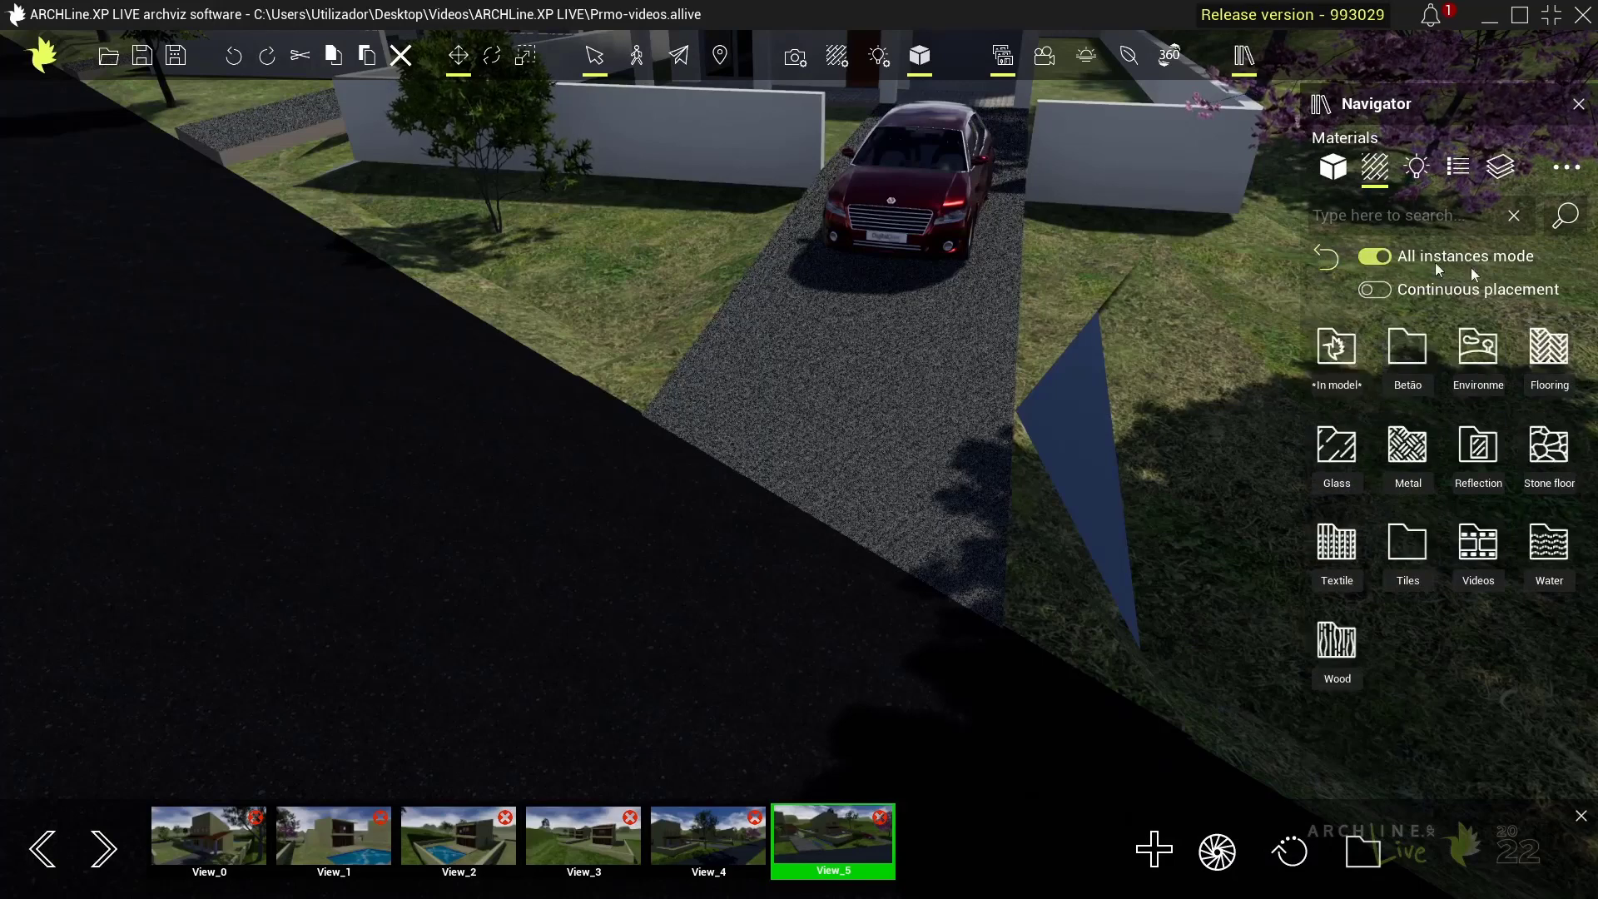
- Pave the driveway with Concrete blockwork from the Stone flooring materials
click(1550, 453)
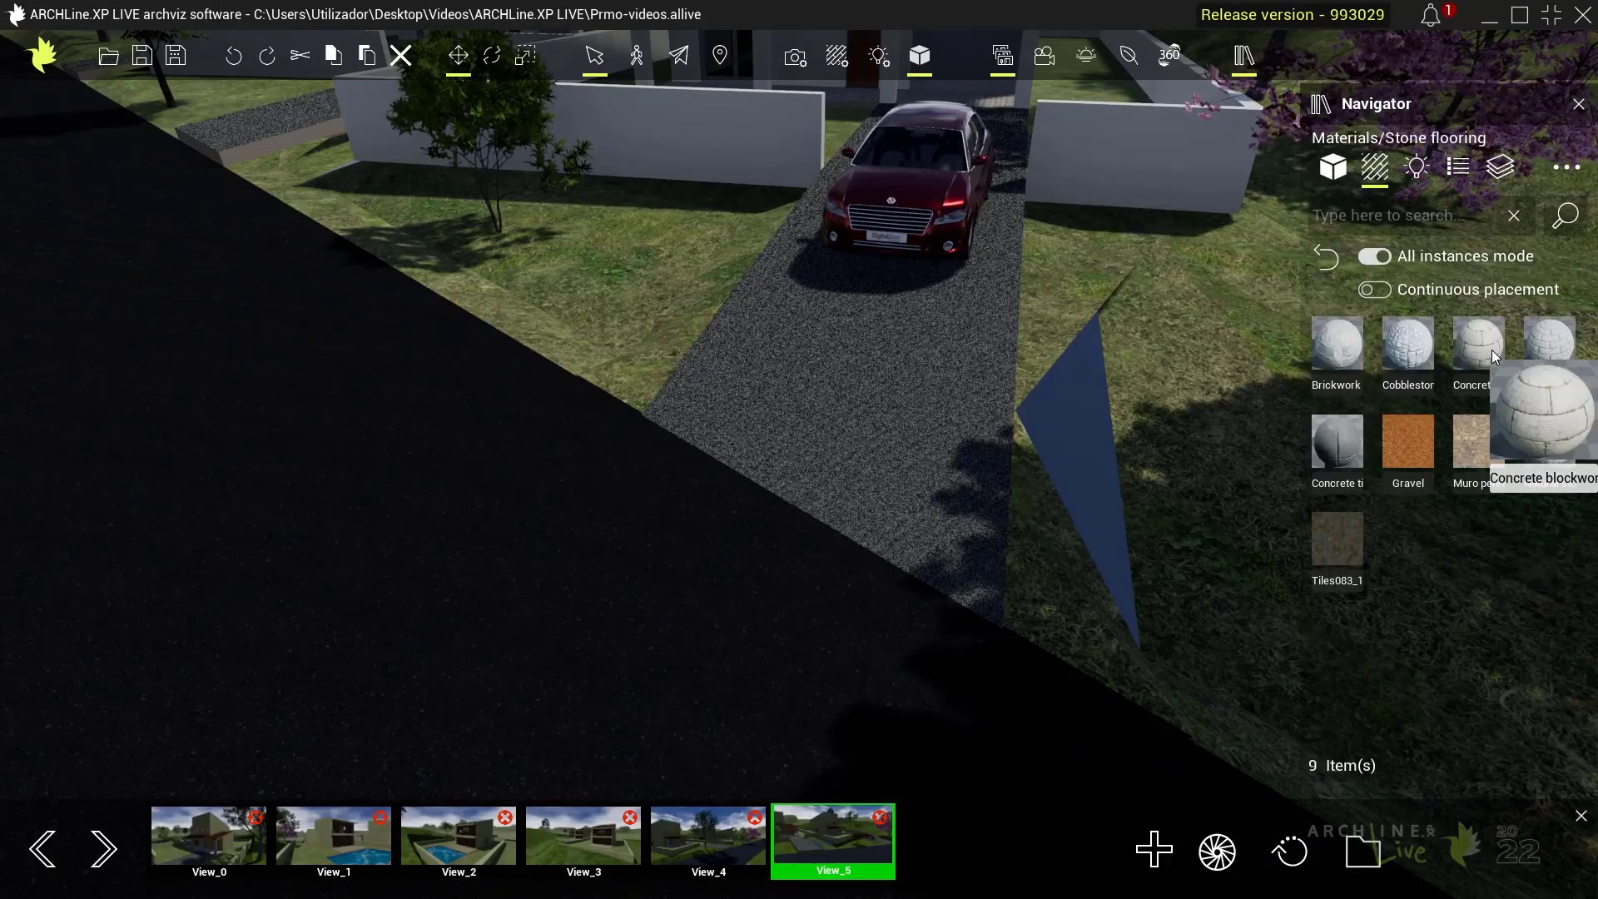
drag(1494, 356, 871, 371)
scroll(871, 371, up, 5)
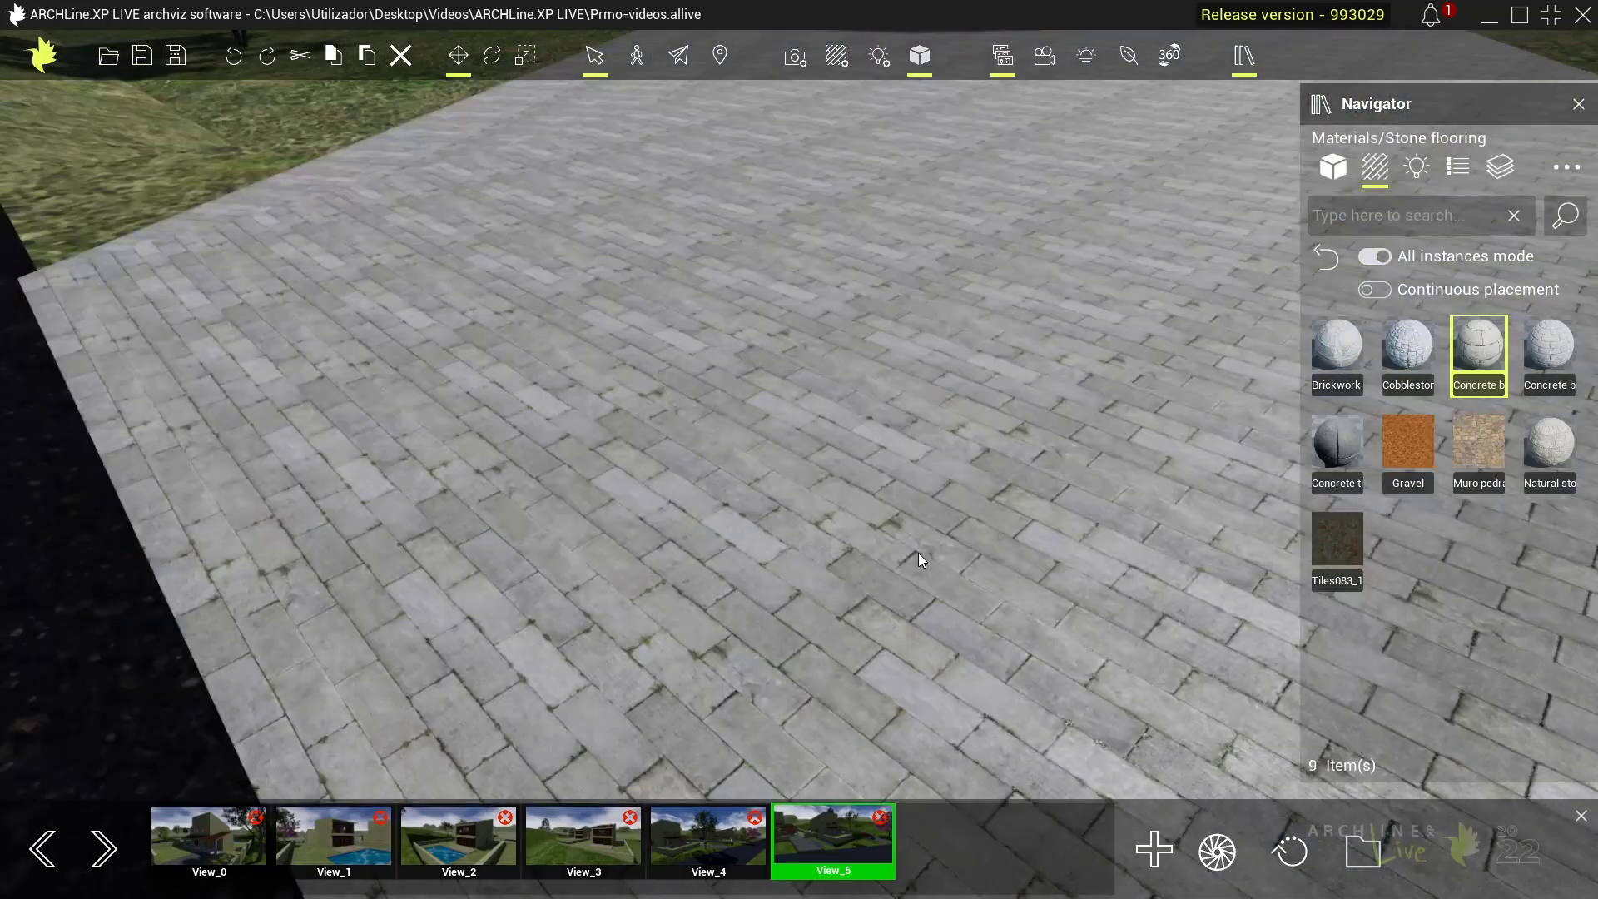
scroll(917, 553, down, 5)
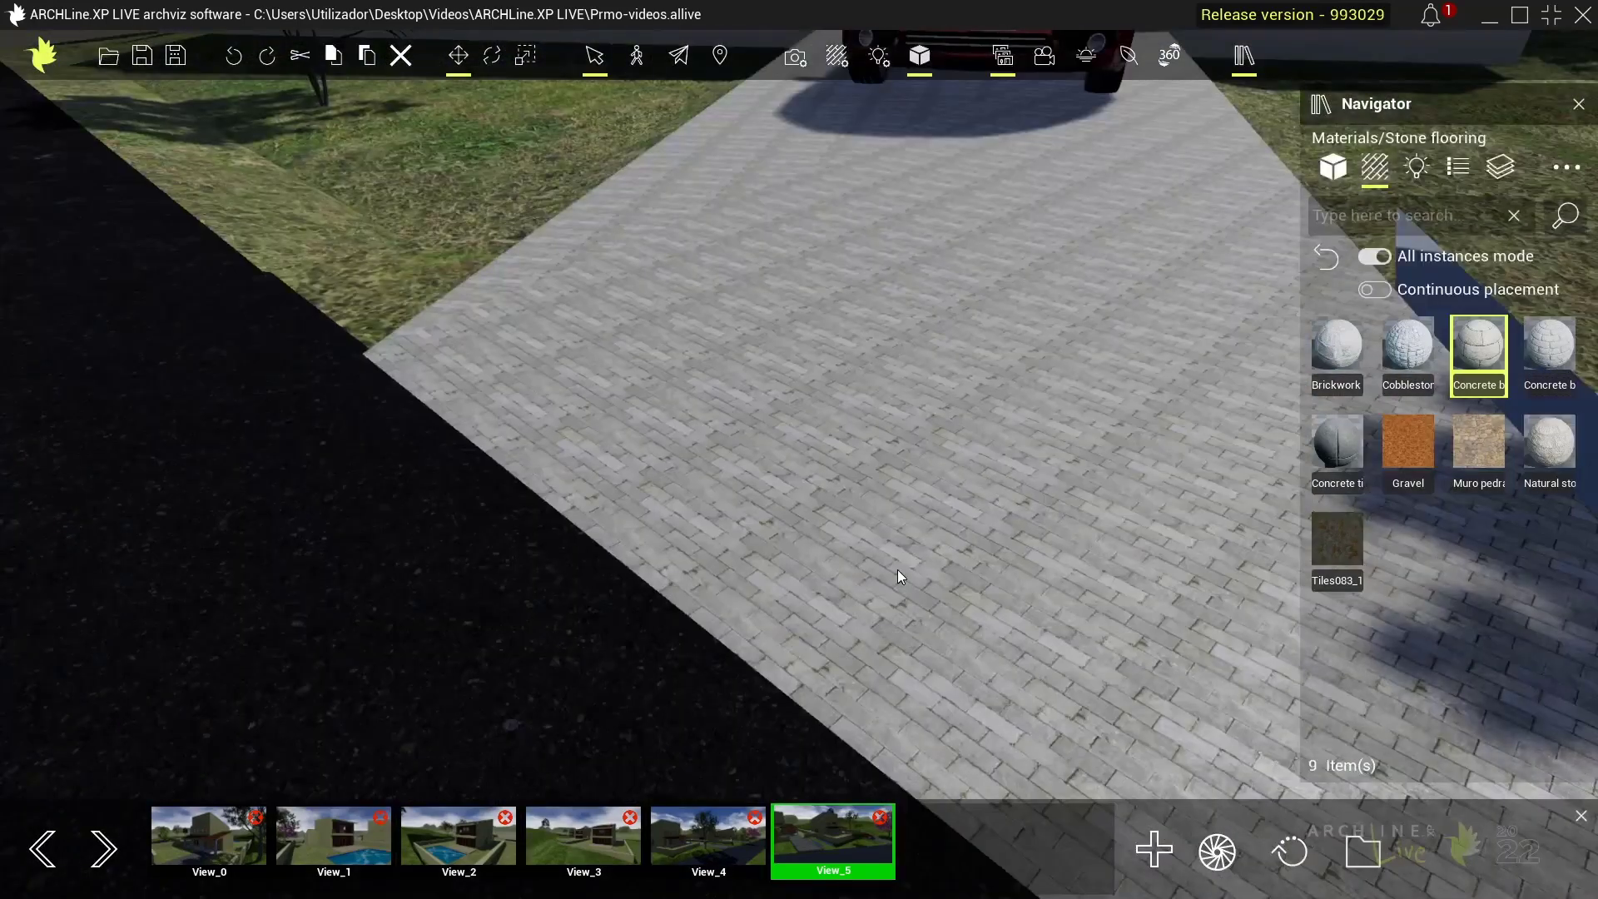
scroll(897, 569, up, 3)
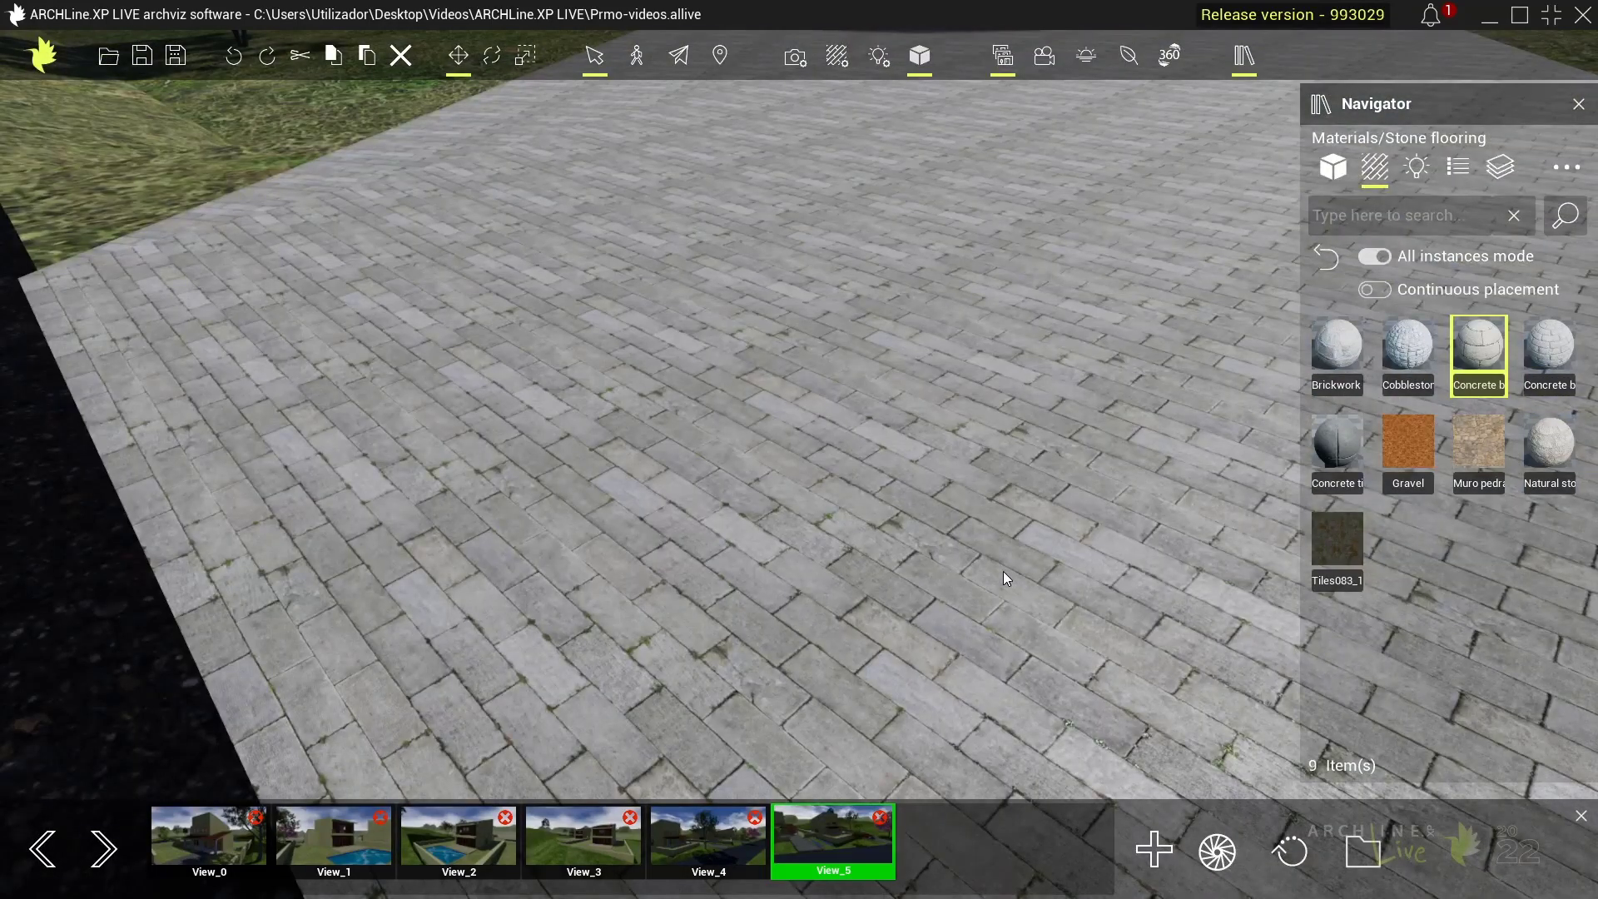
scroll(1002, 569, down, 5)
- Pull back to an aerial view and orbit around the house toward the porch
drag(910, 442, 999, 784)
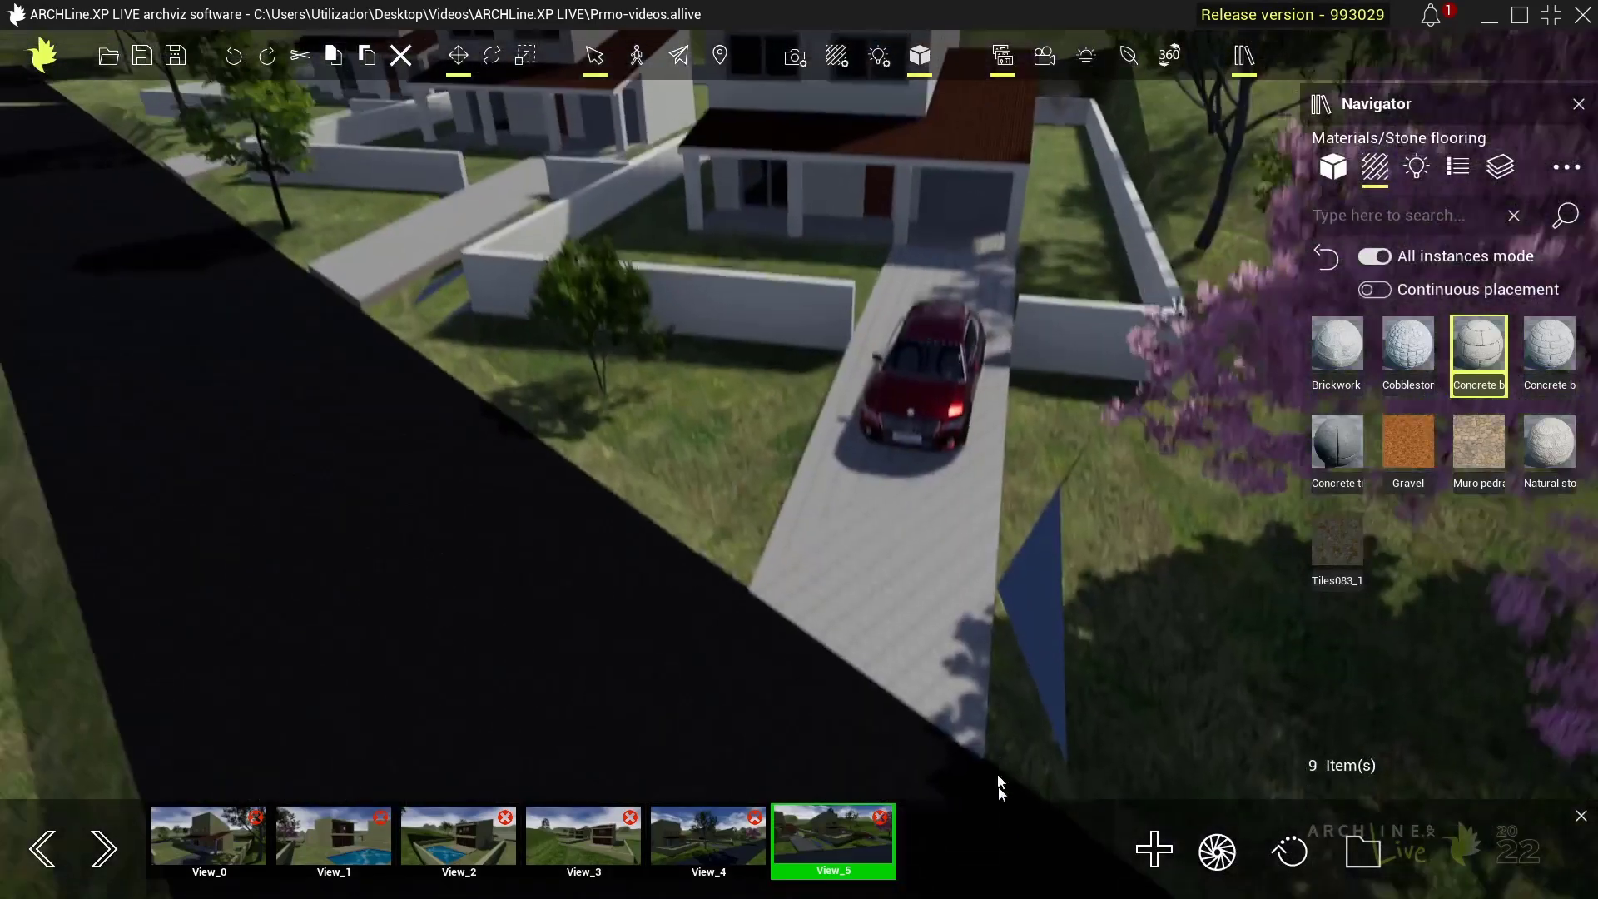
scroll(636, 318, up, 3)
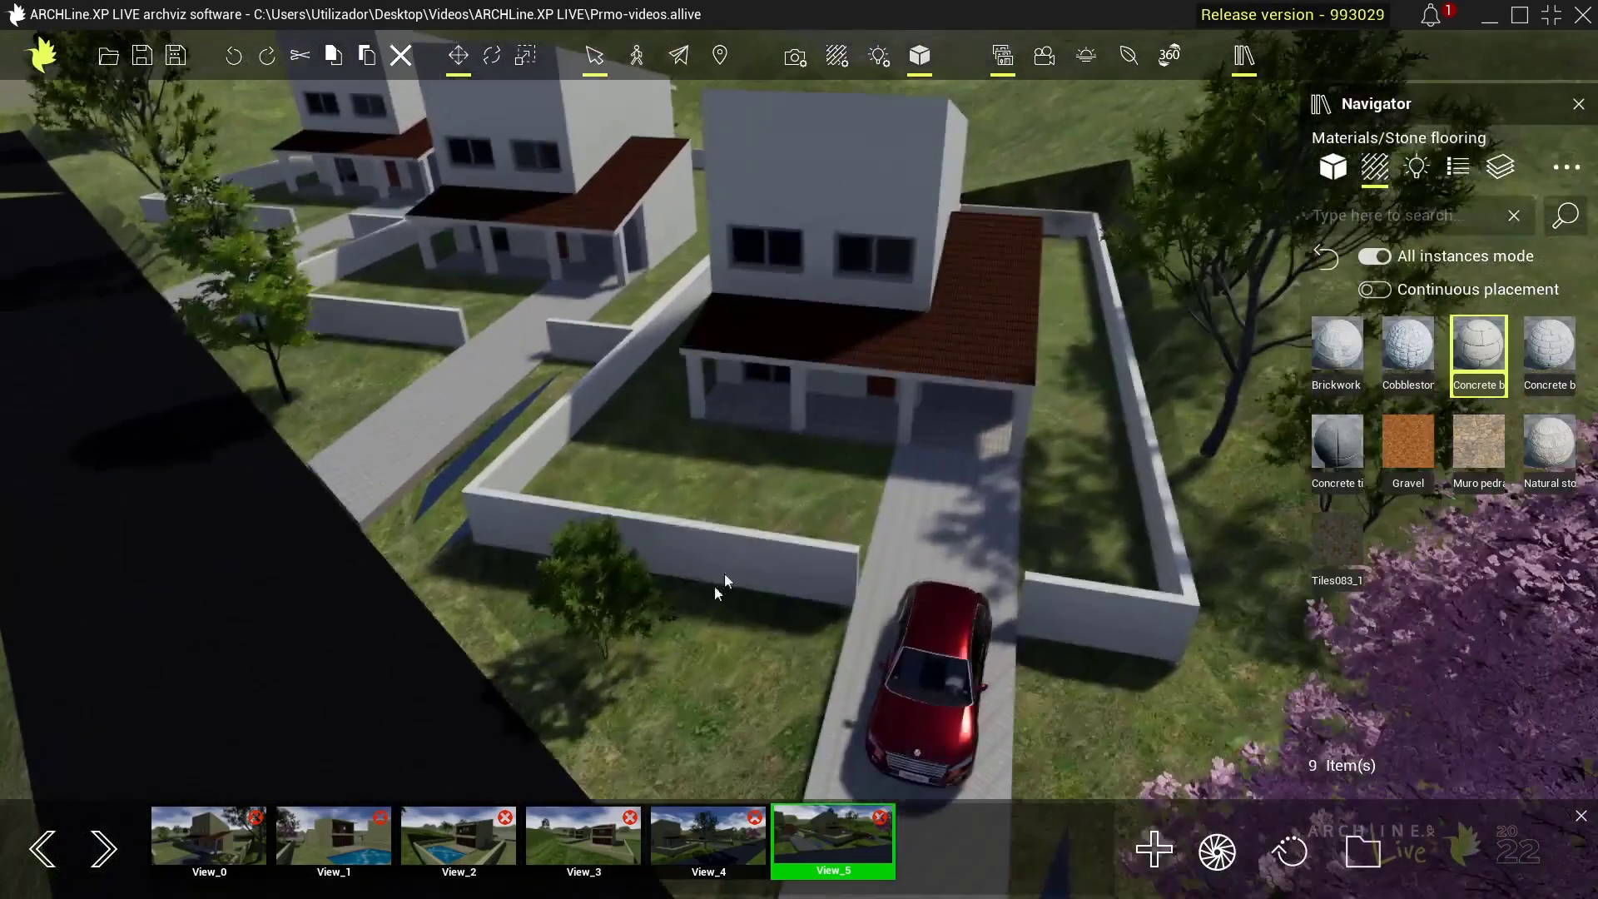
scroll(856, 376, up, 2)
scroll(856, 376, up, 2)
scroll(799, 399, up, 2)
scroll(909, 571, up, 2)
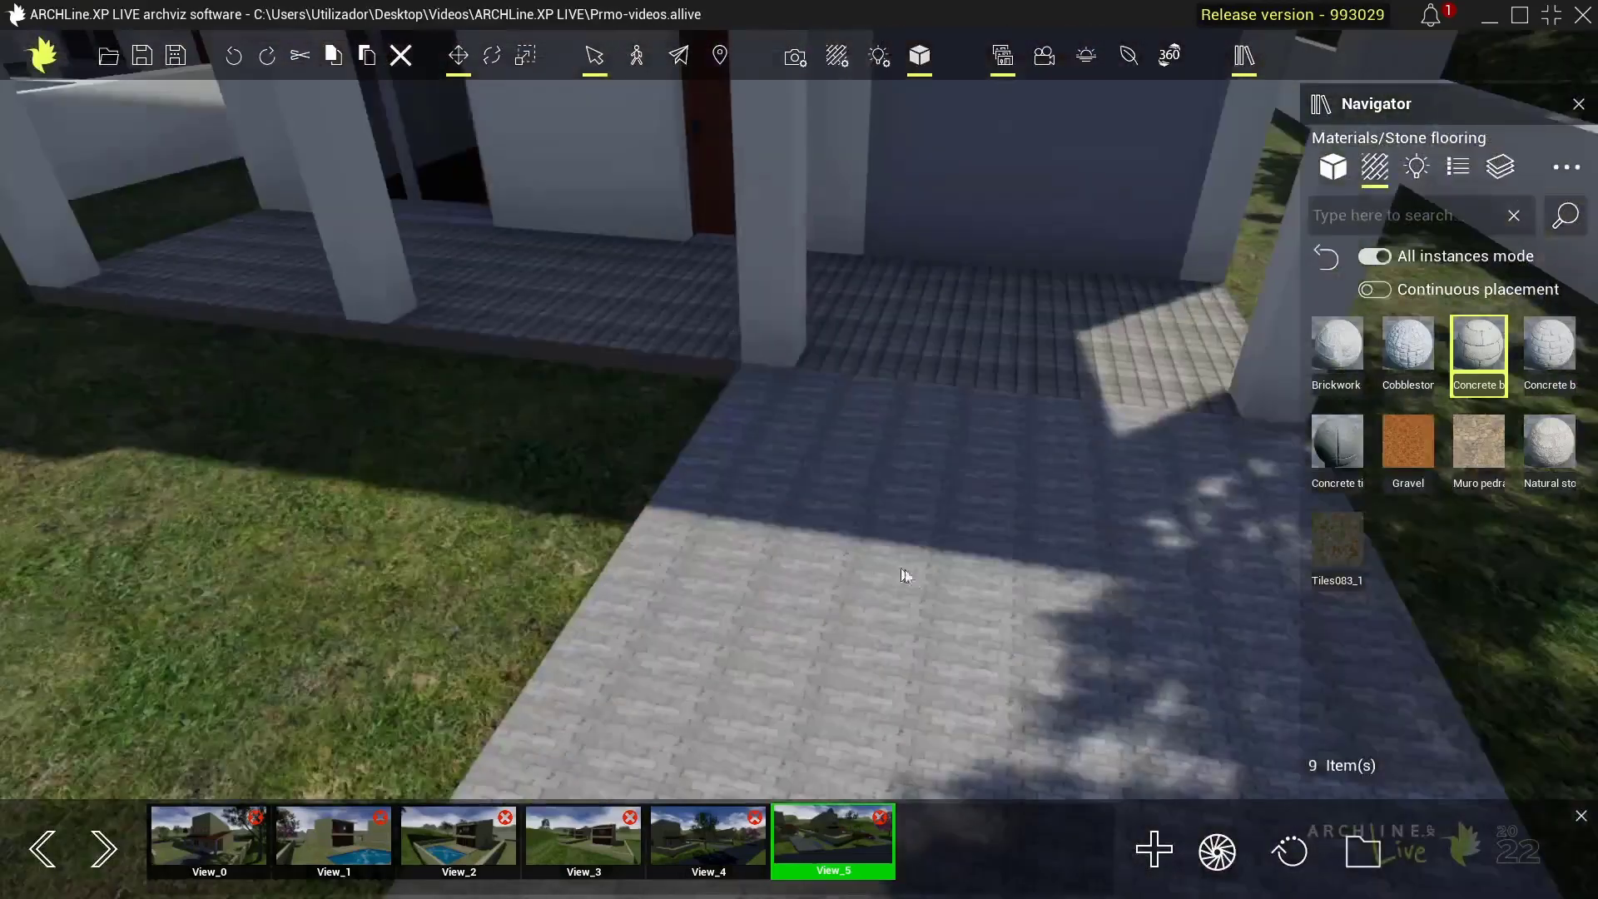
scroll(879, 569, up, 2)
scroll(879, 569, up, 2)
scroll(920, 589, up, 2)
scroll(1063, 685, up, 2)
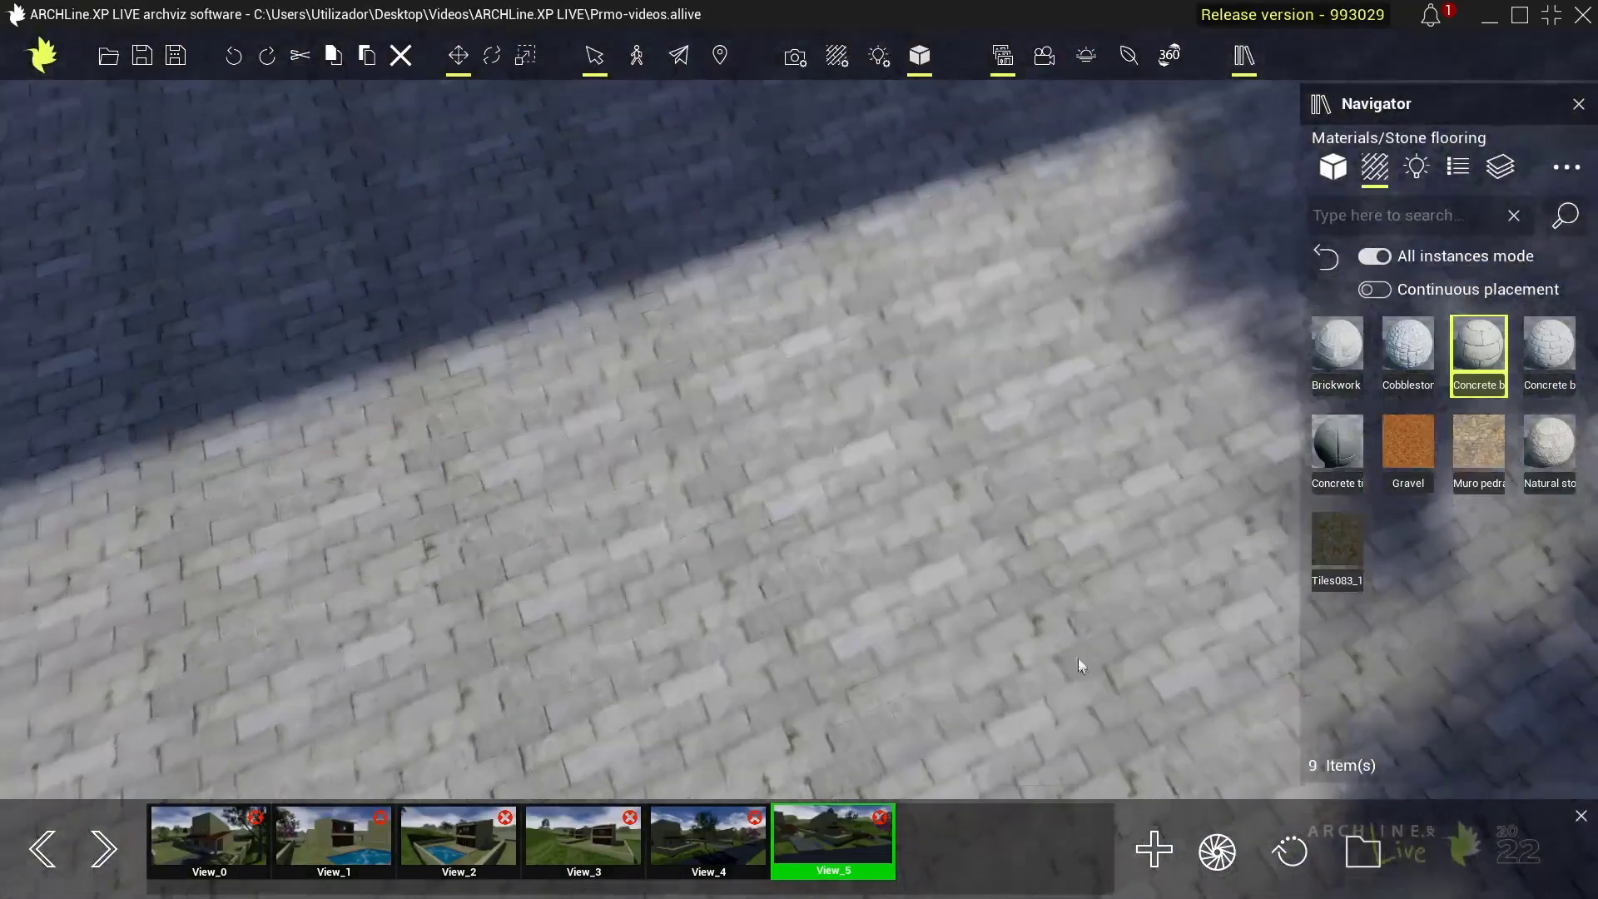
scroll(1081, 540, down, 3)
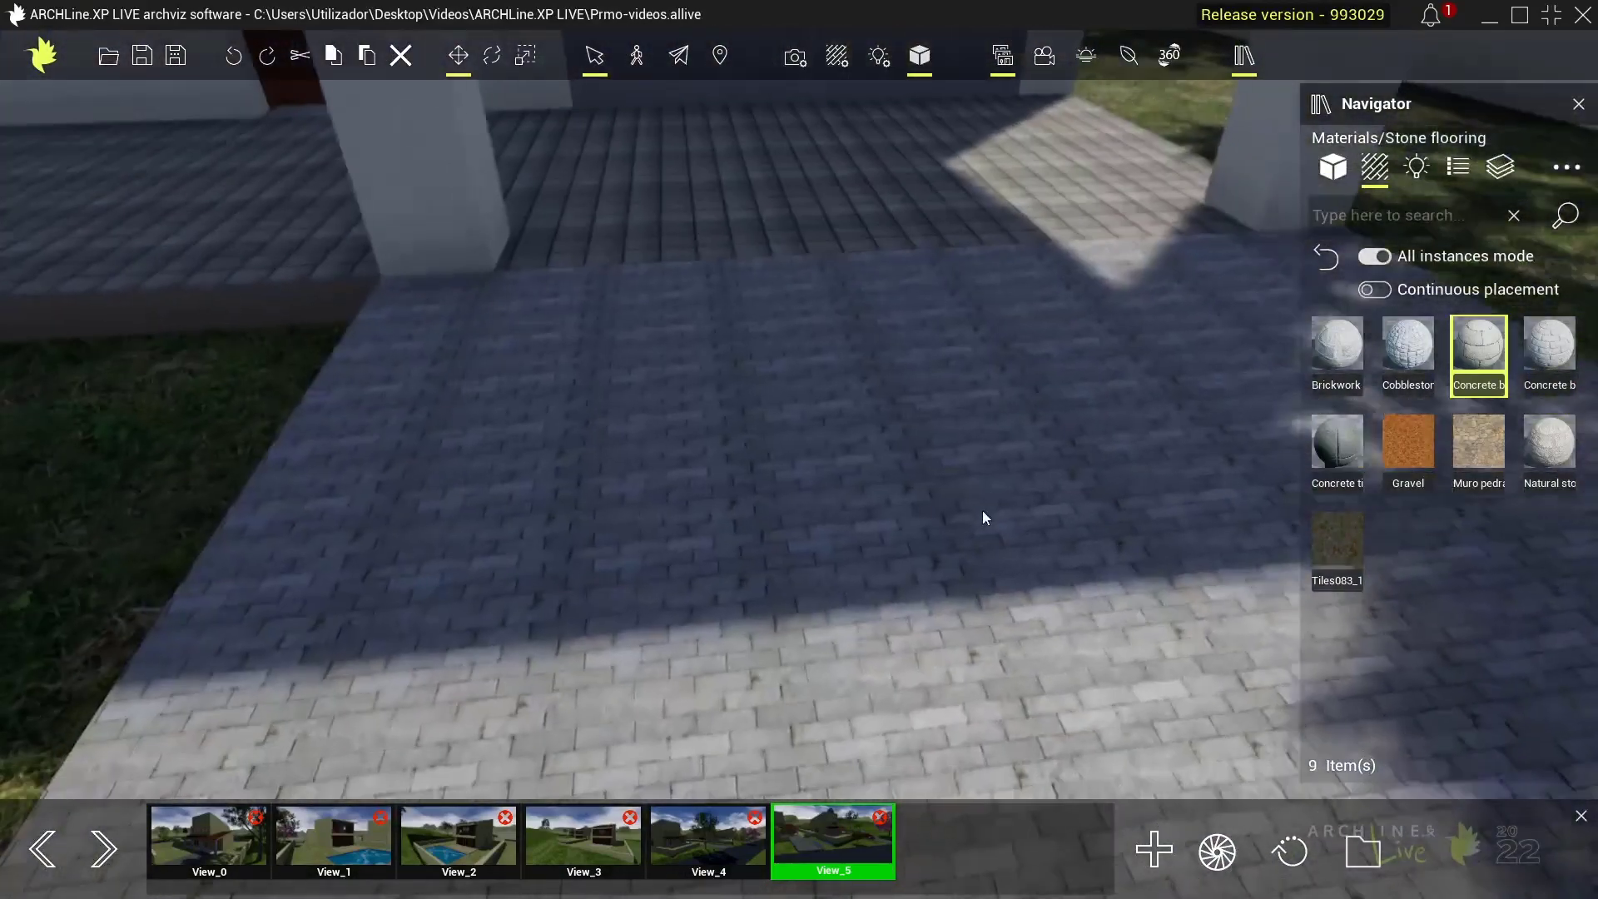
scroll(970, 504, down, 2)
scroll(1132, 502, down, 5)
mouse_move(1132, 503)
mouse_down()
mouse_move(1131, 479)
mouse_move(1058, 435)
mouse_up()
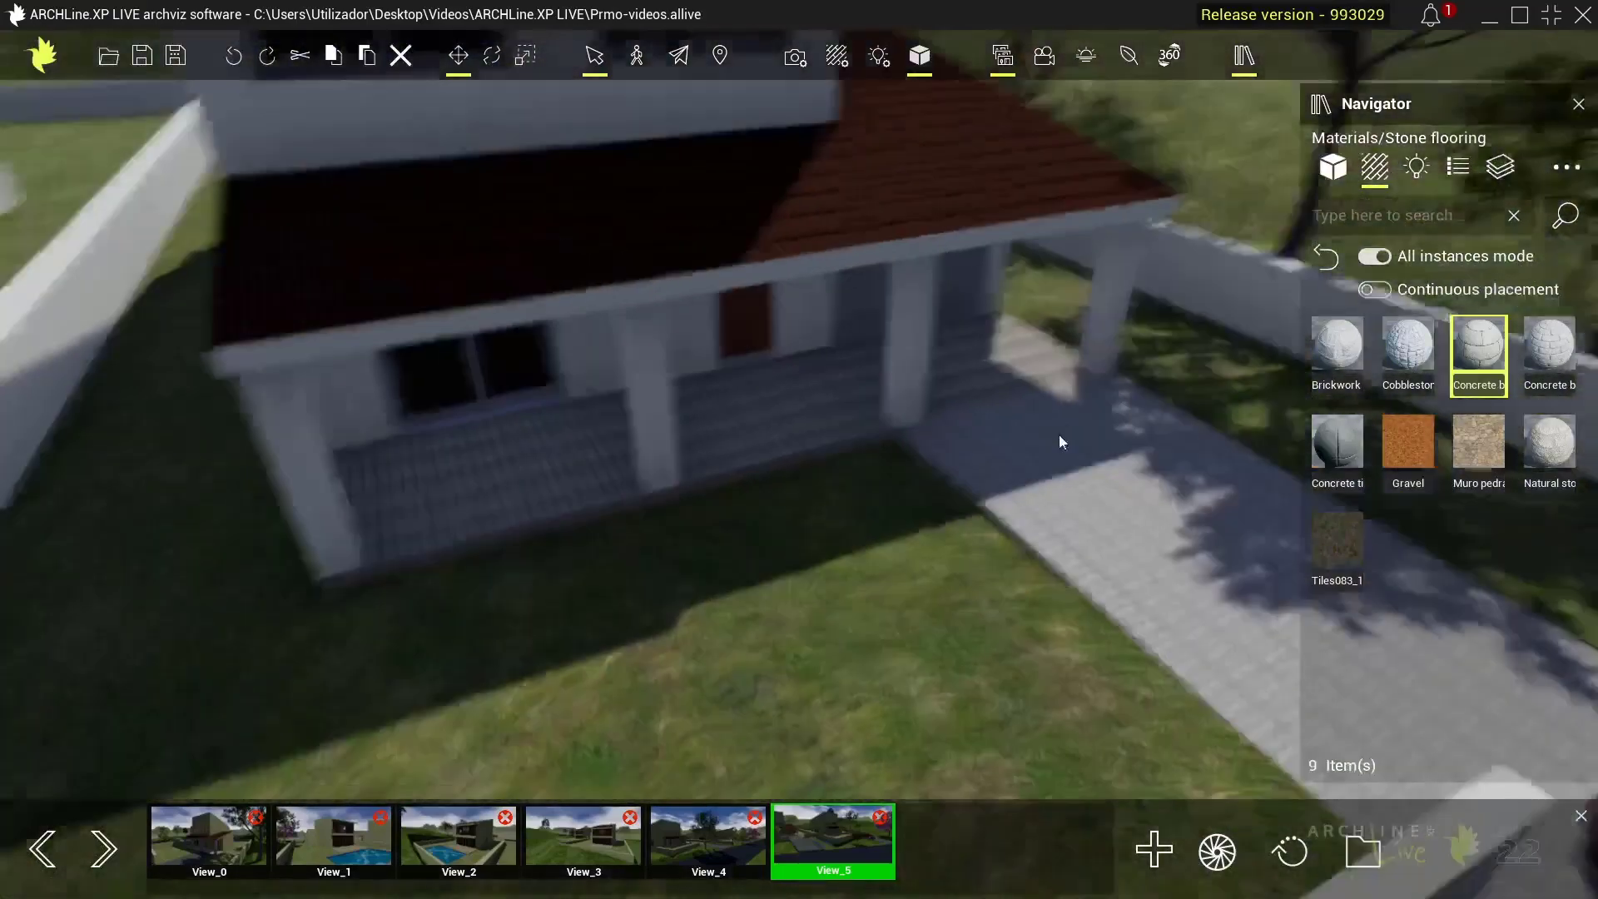
scroll(1086, 358, up, 2)
scroll(1032, 431, up, 2)
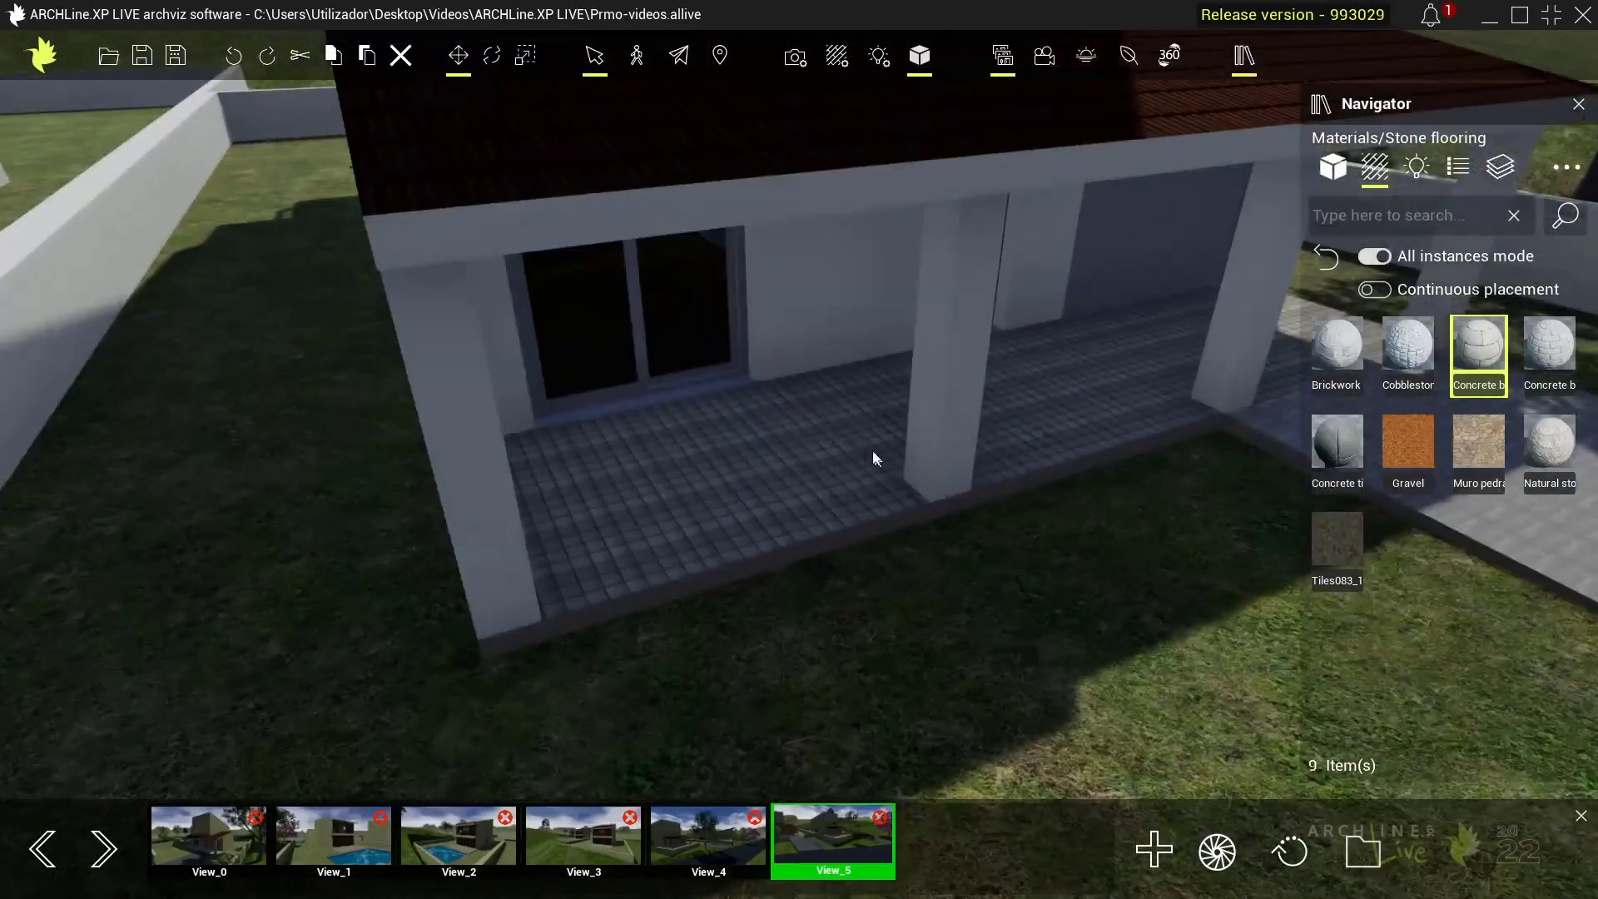
- Give the porch floor concrete block paving and check it from the front and over the garden
drag(1553, 352, 1103, 412)
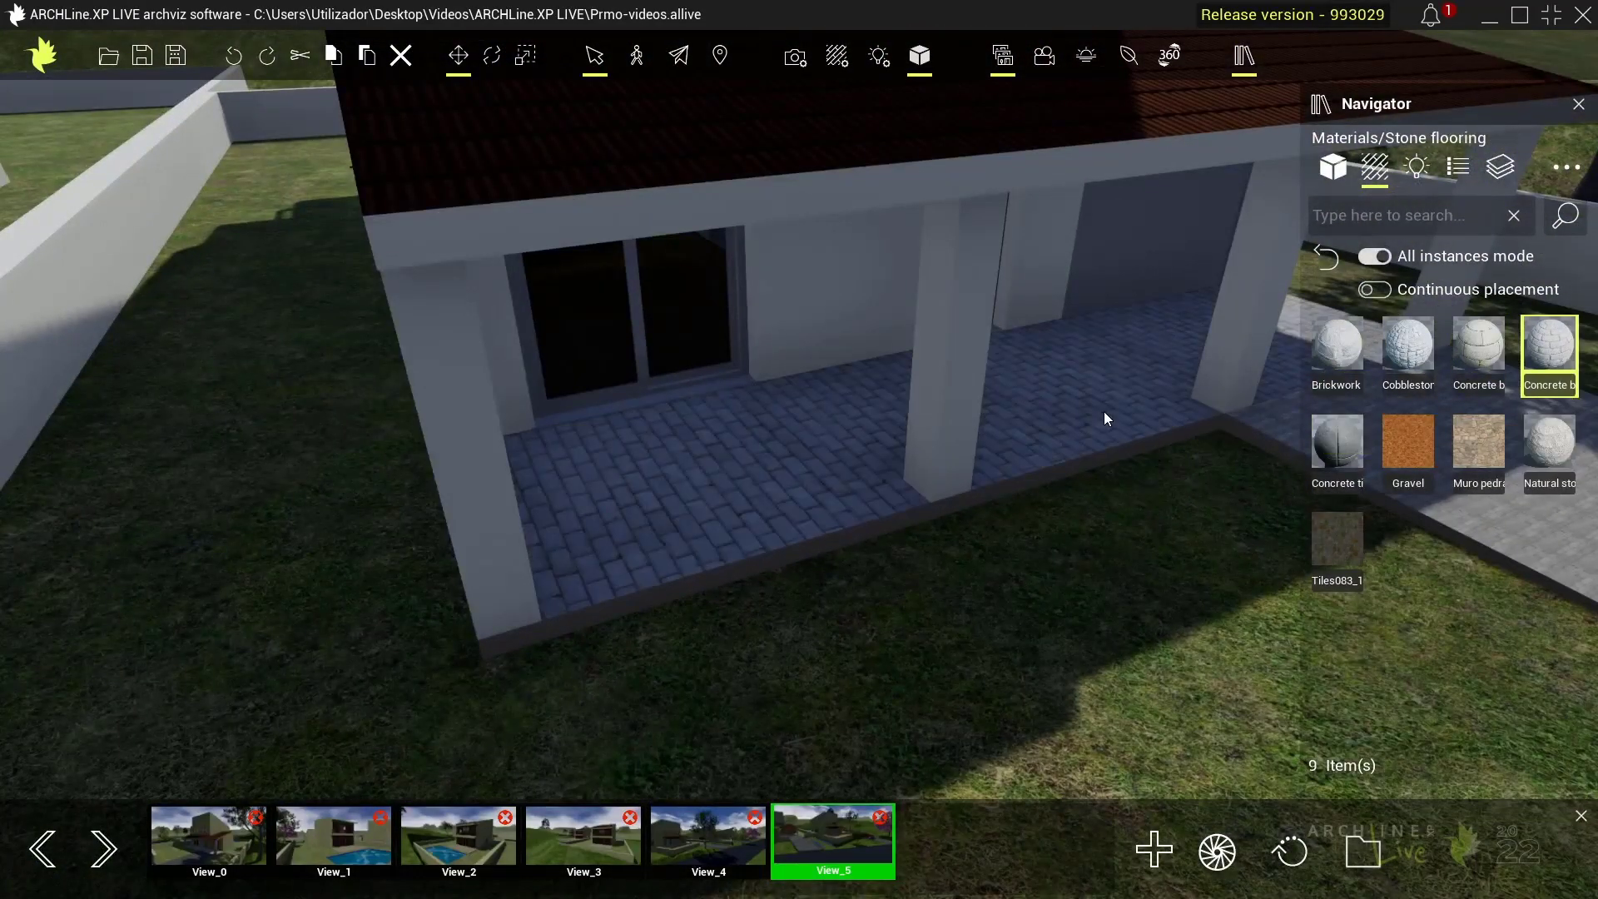
scroll(765, 502, up, 3)
scroll(811, 531, up, 2)
scroll(813, 532, down, 5)
scroll(817, 521, down, 3)
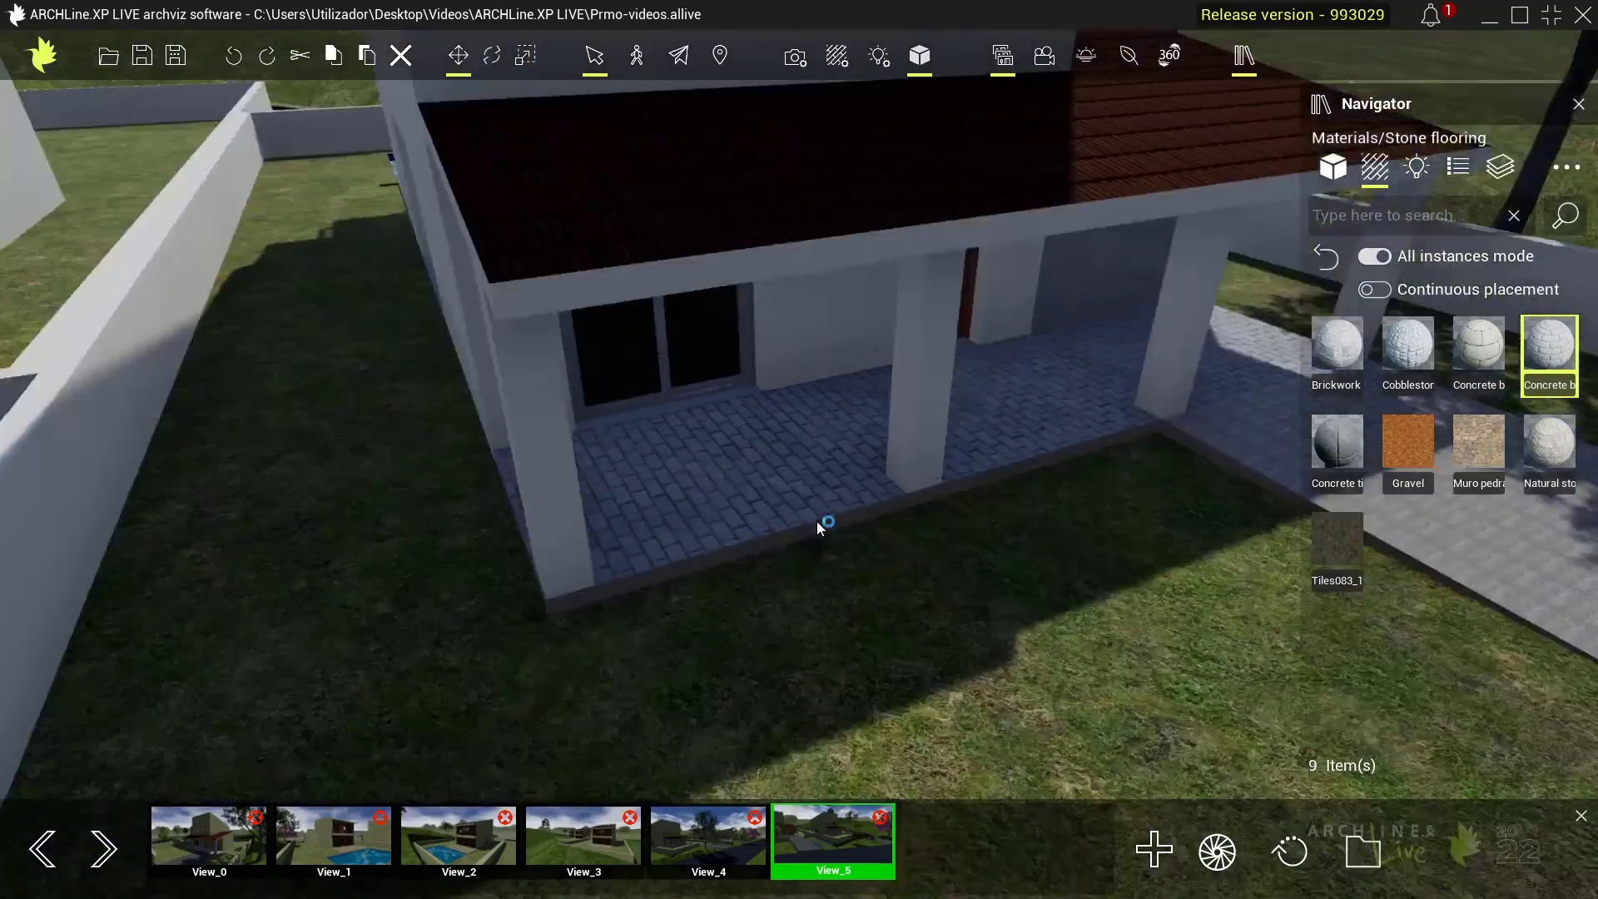
drag(821, 481, 773, 501)
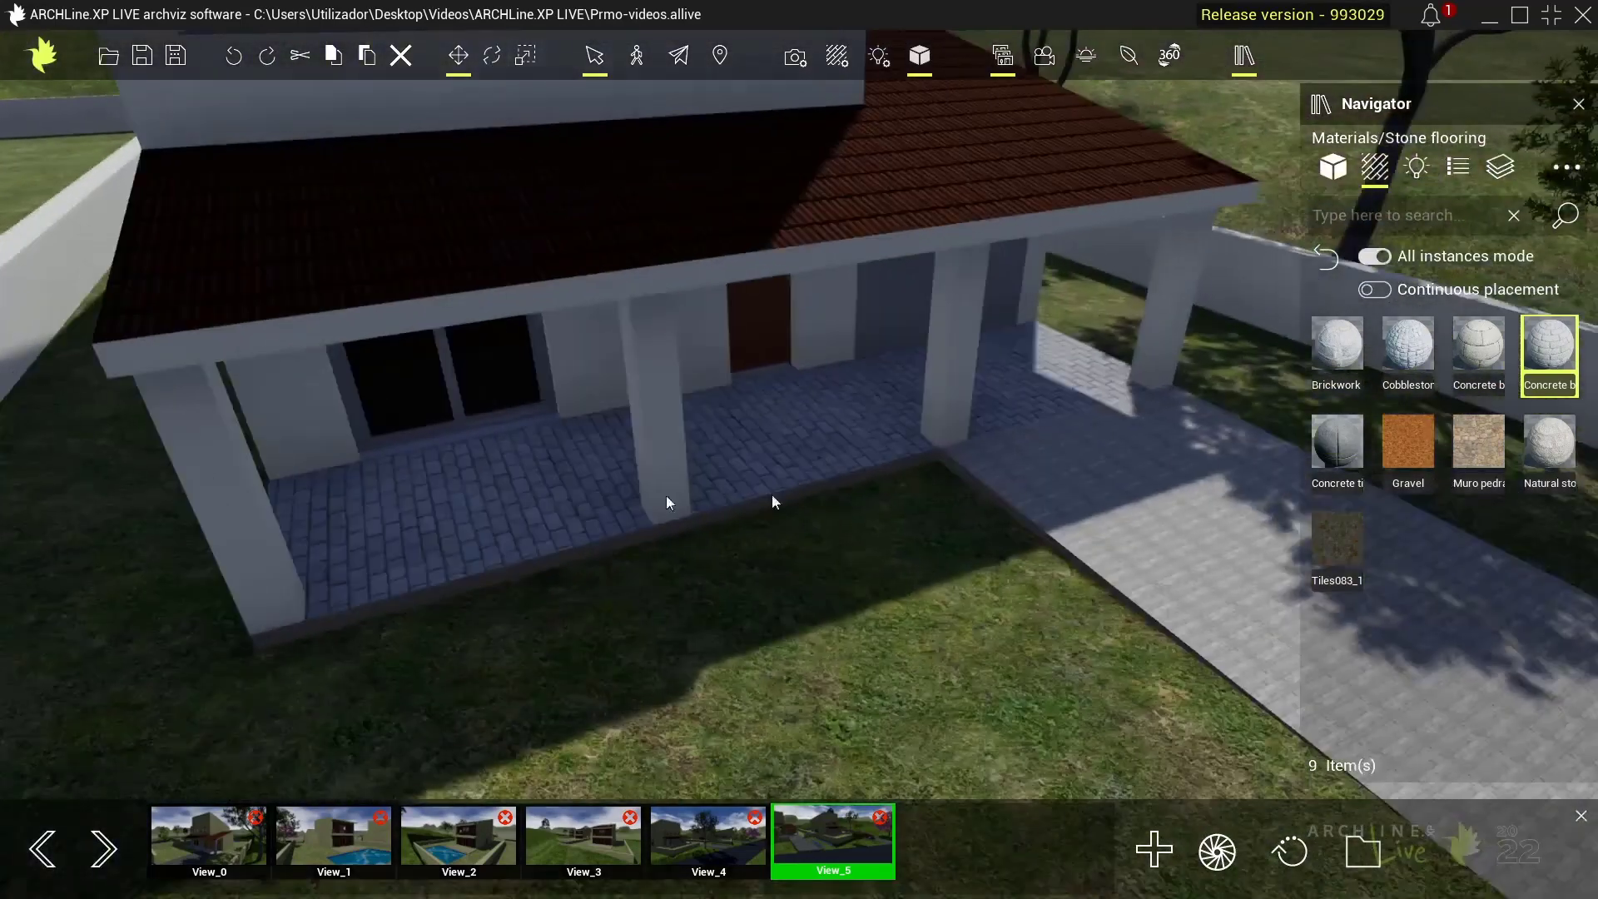
mouse_move(947, 460)
mouse_down()
mouse_move(916, 427)
mouse_move(1065, 436)
mouse_move(846, 494)
mouse_move(1133, 572)
mouse_up()
- Replace the View_4 snapshot with the current updated scene, confirming Yes
right_click(824, 453)
mouse_move(720, 260)
mouse_down()
mouse_move(704, 263)
mouse_move(881, 447)
mouse_move(990, 351)
mouse_move(843, 258)
mouse_move(688, 271)
mouse_move(1201, 115)
mouse_move(984, 188)
mouse_up()
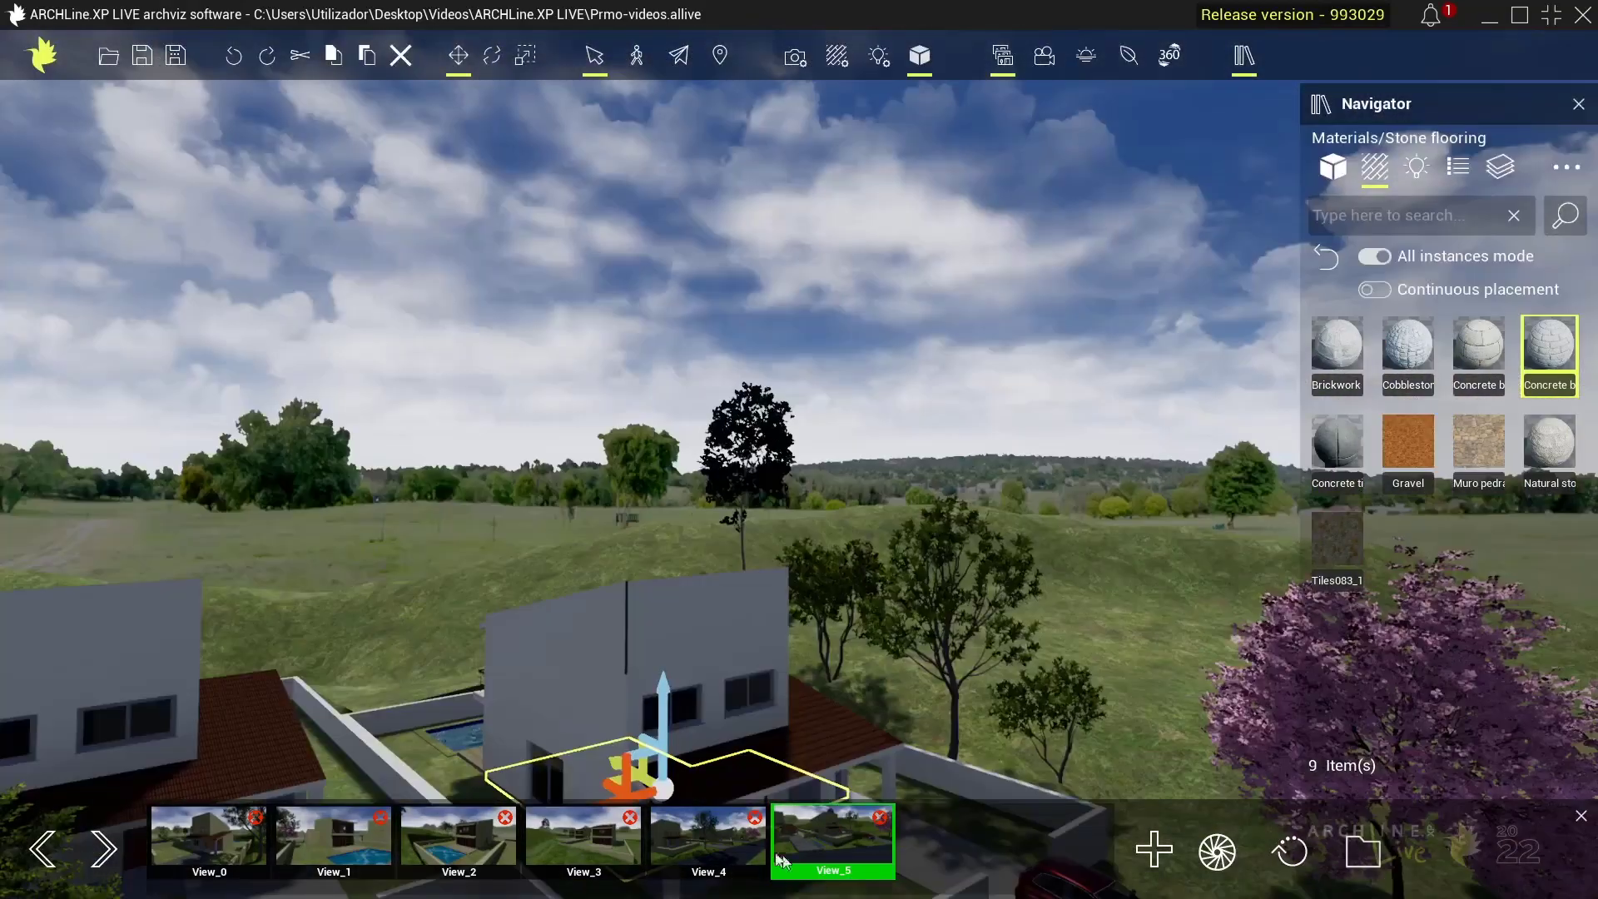
click(708, 843)
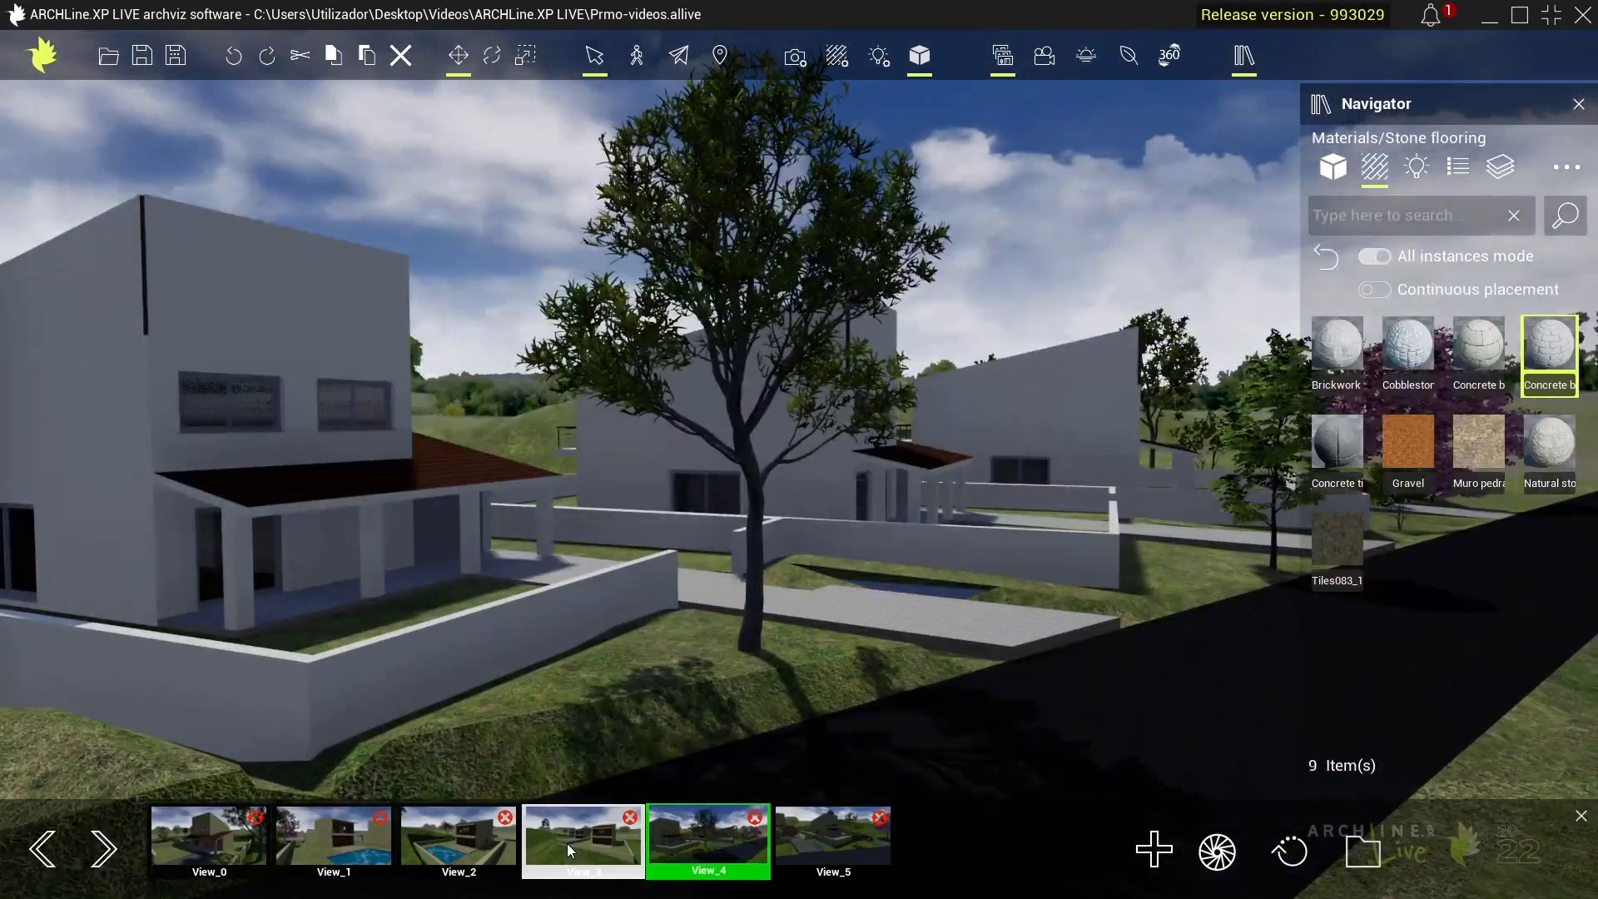
click(1217, 858)
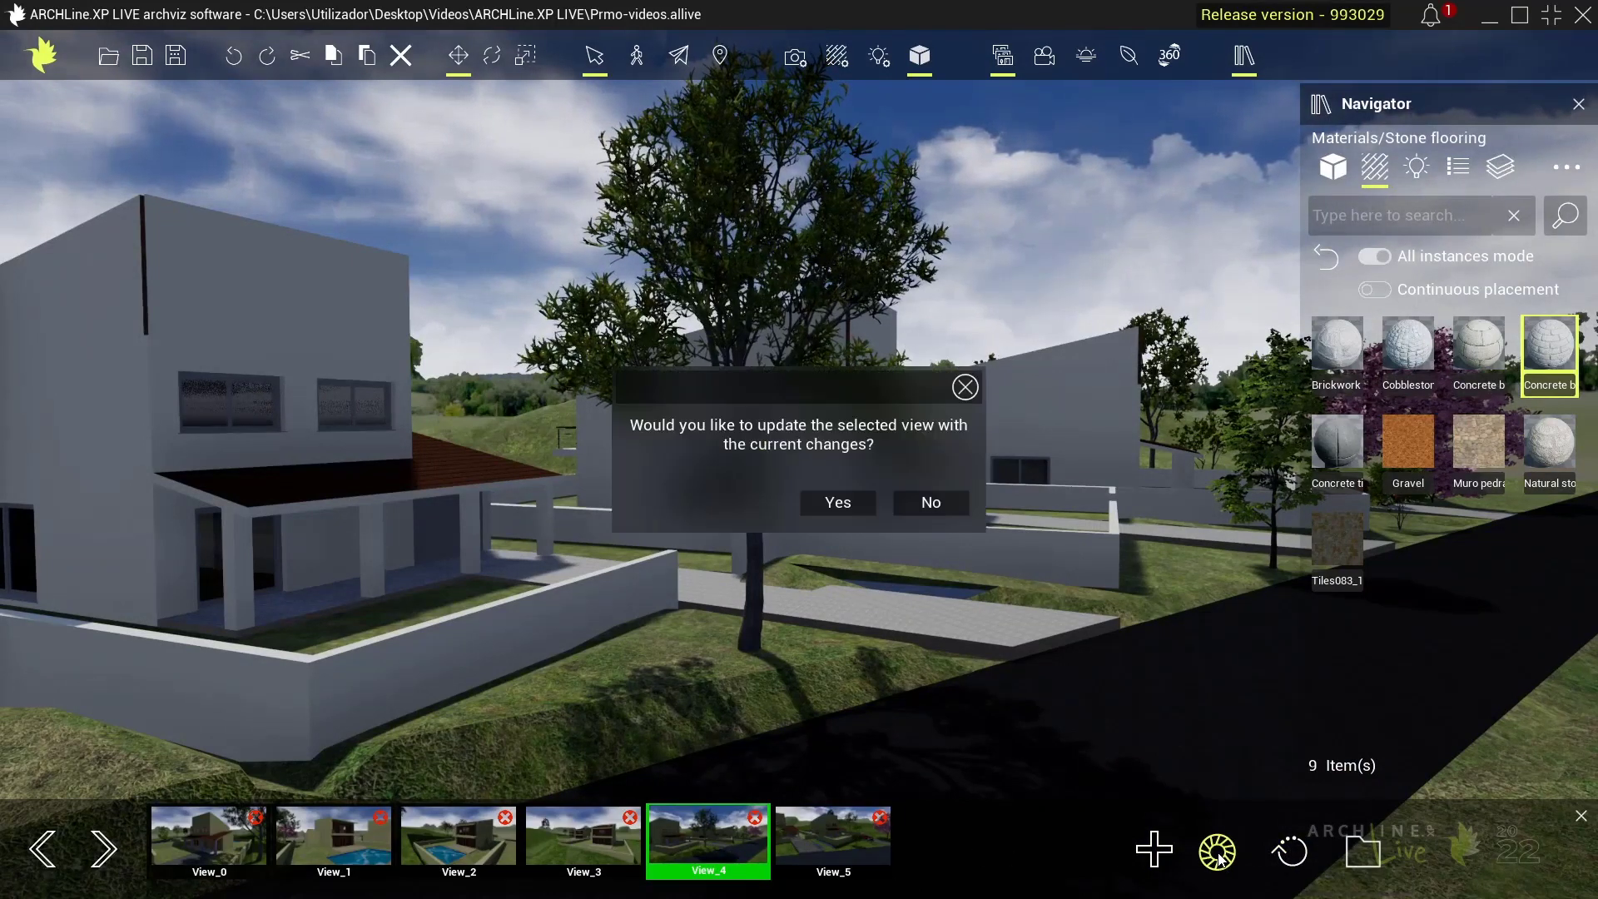
click(854, 507)
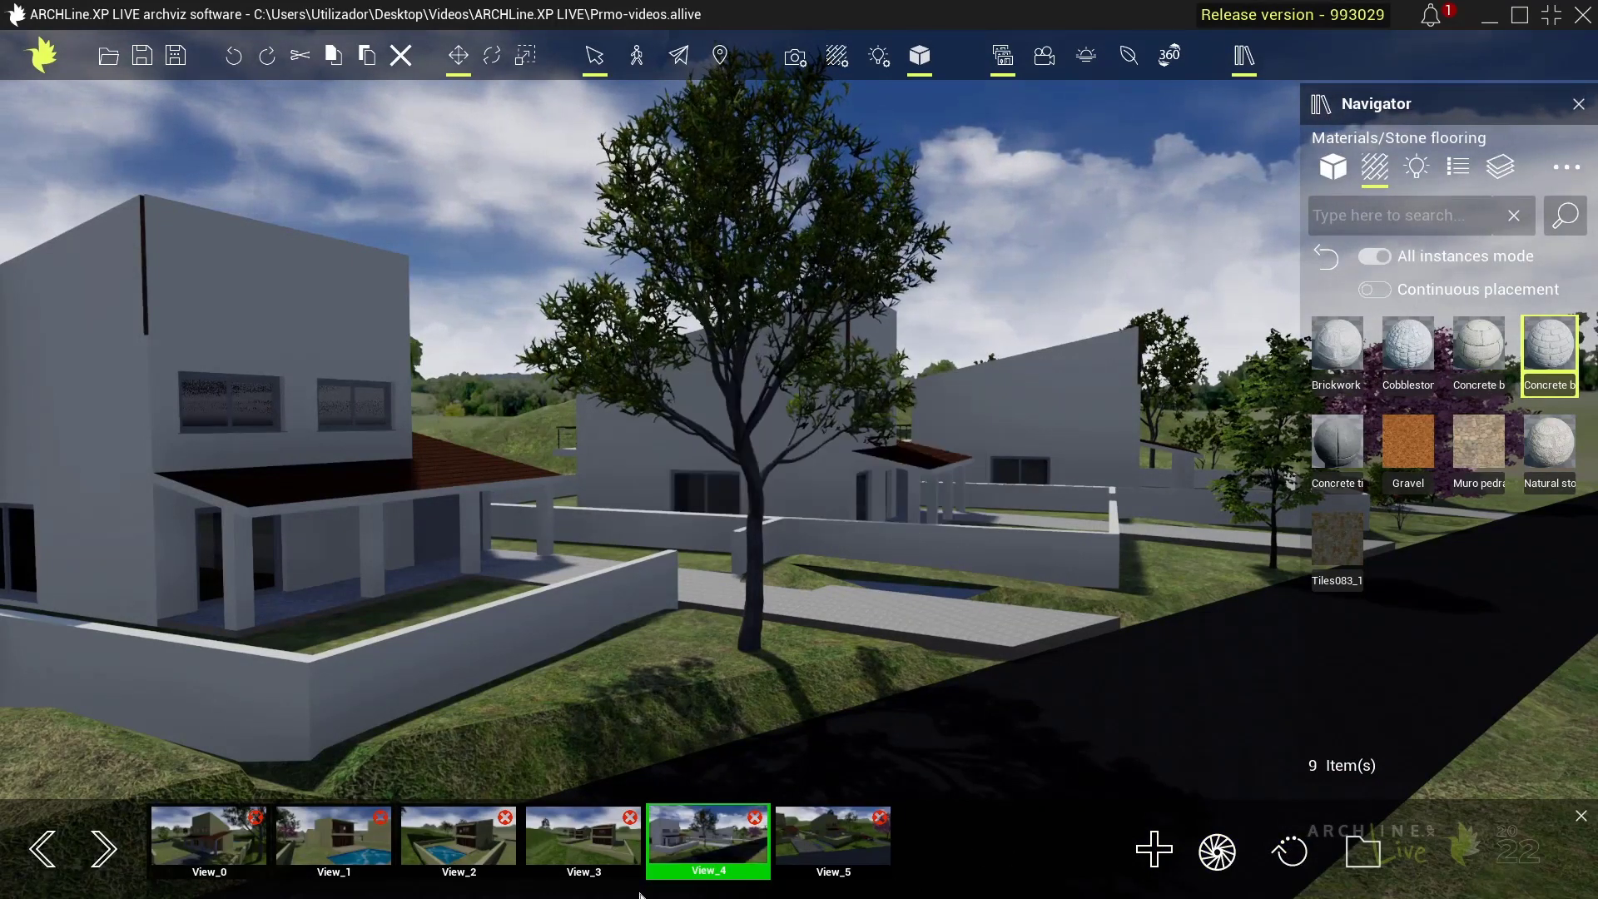
- Update the View_3, View_0 and View_5 snapshots, passing through View_2 and View_1
click(593, 841)
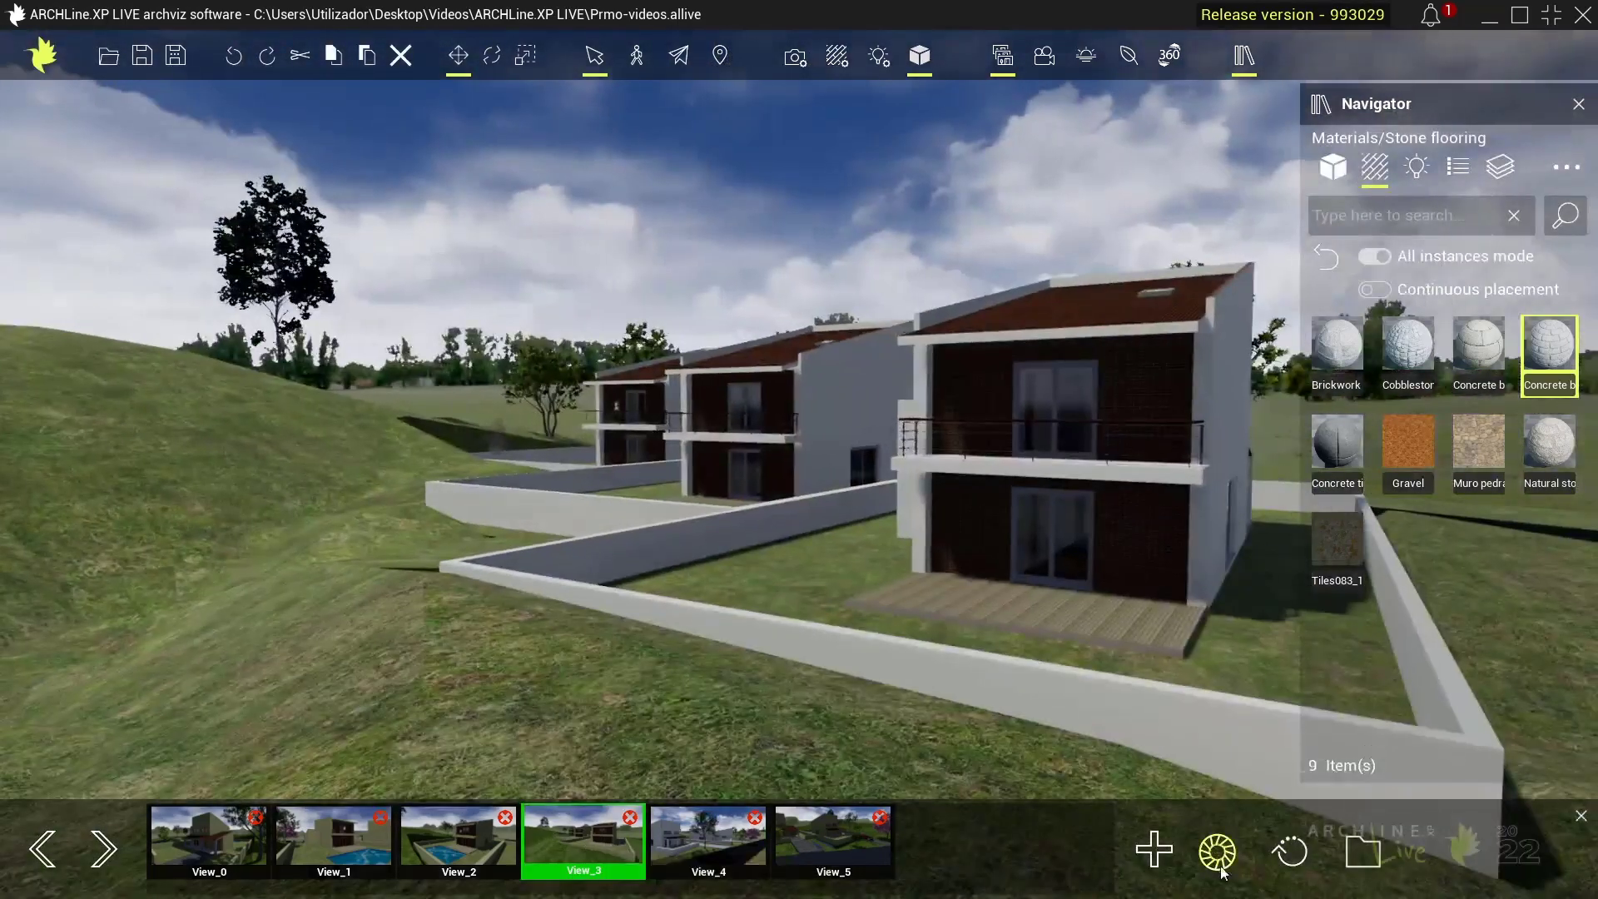
click(1220, 857)
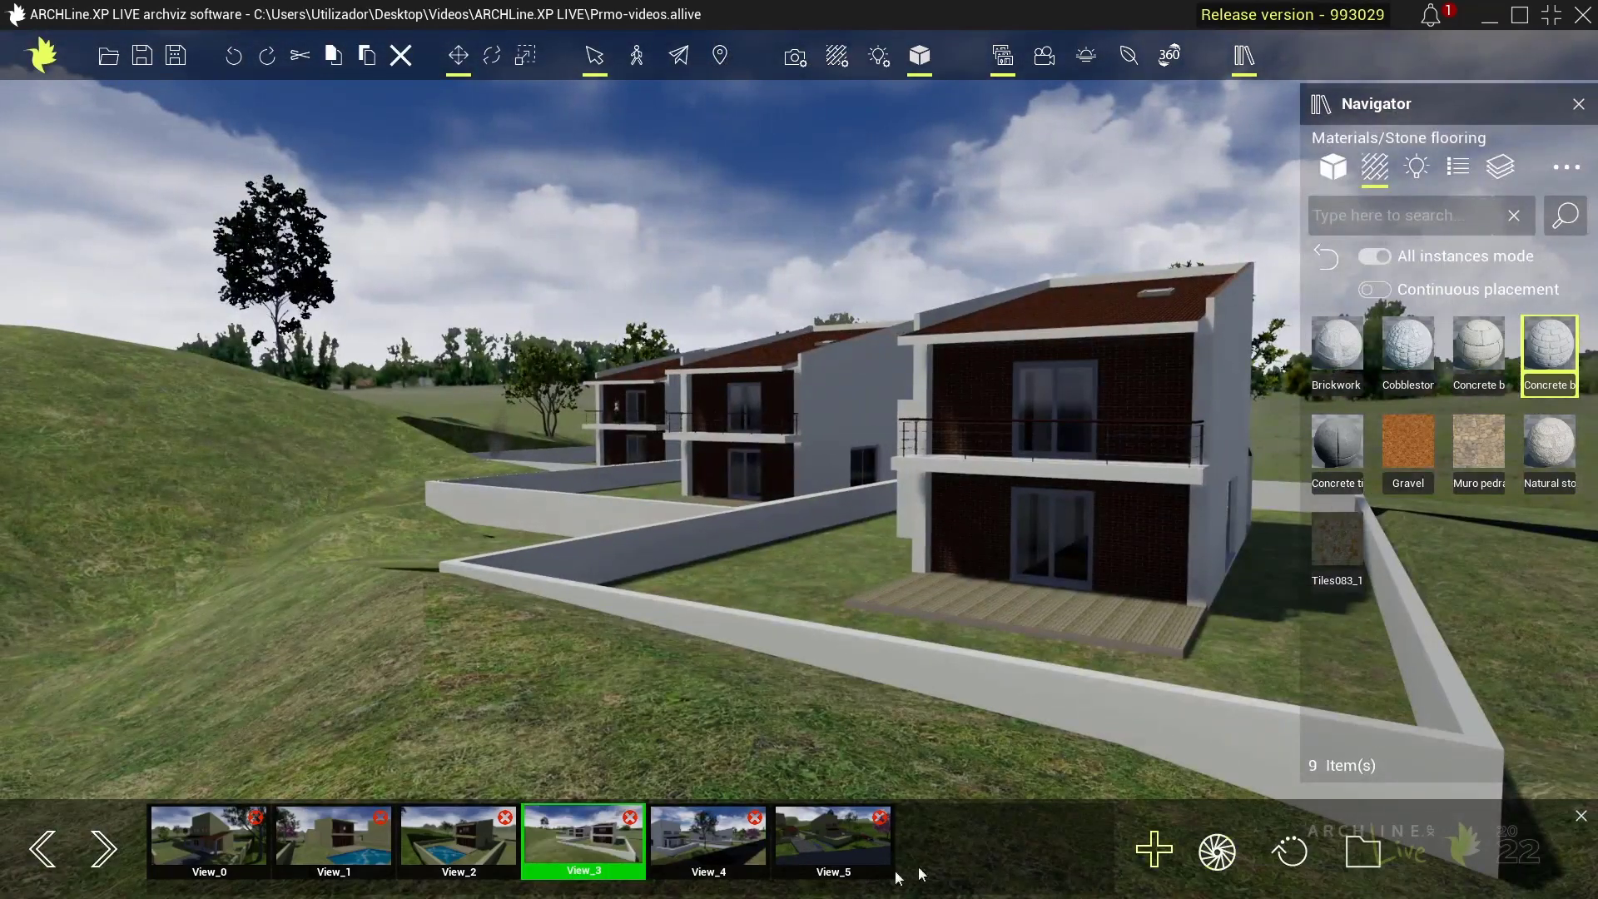
click(482, 848)
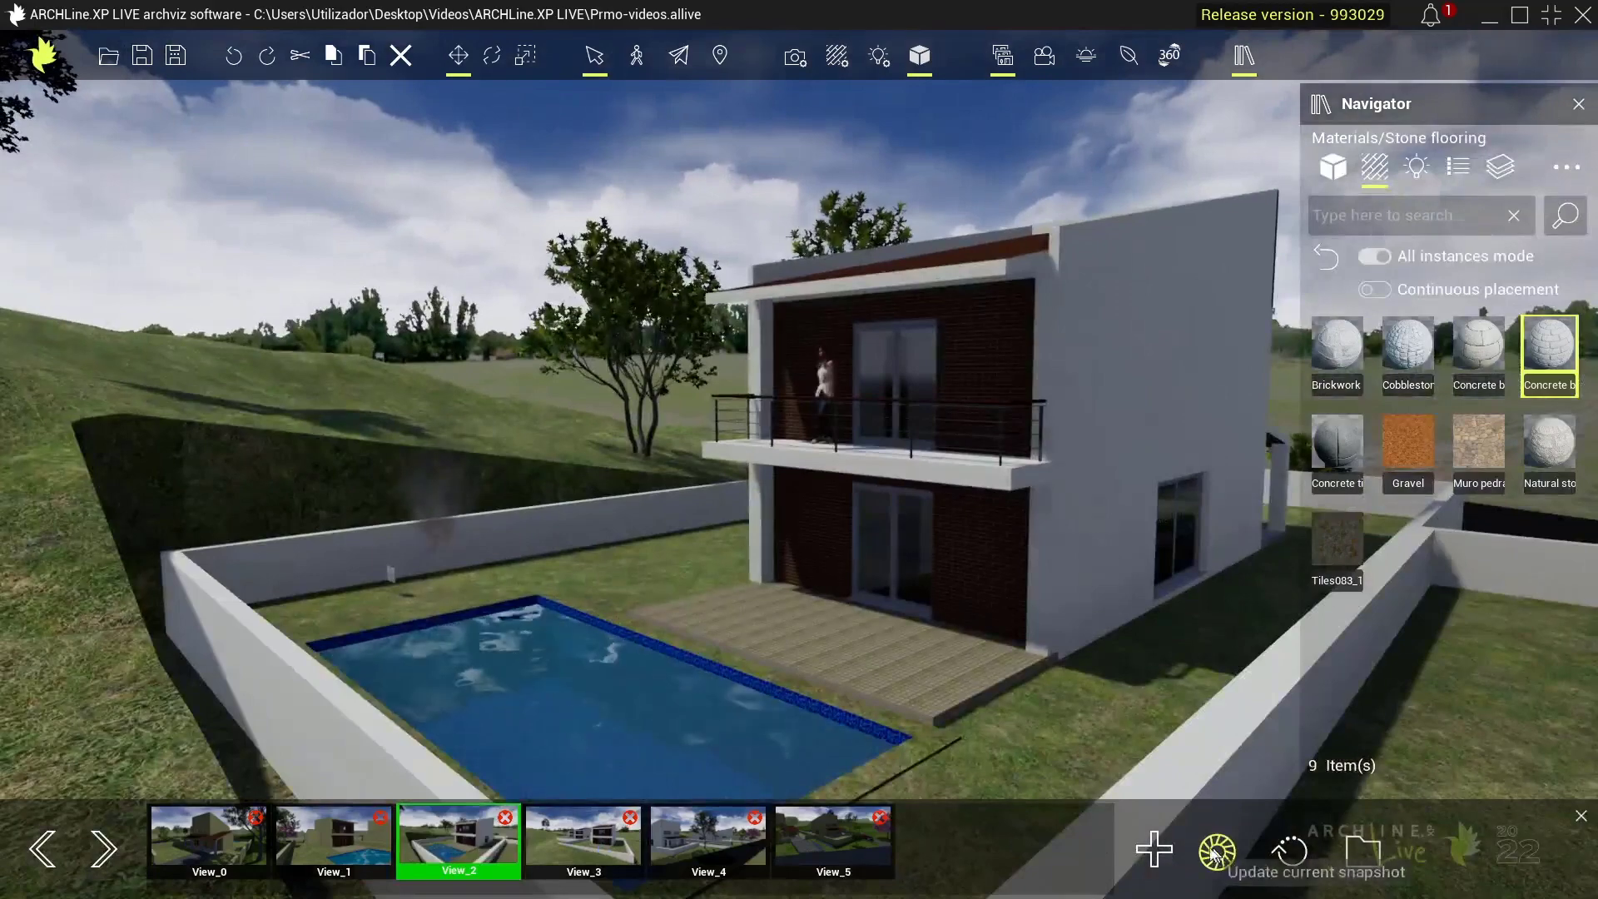
click(332, 840)
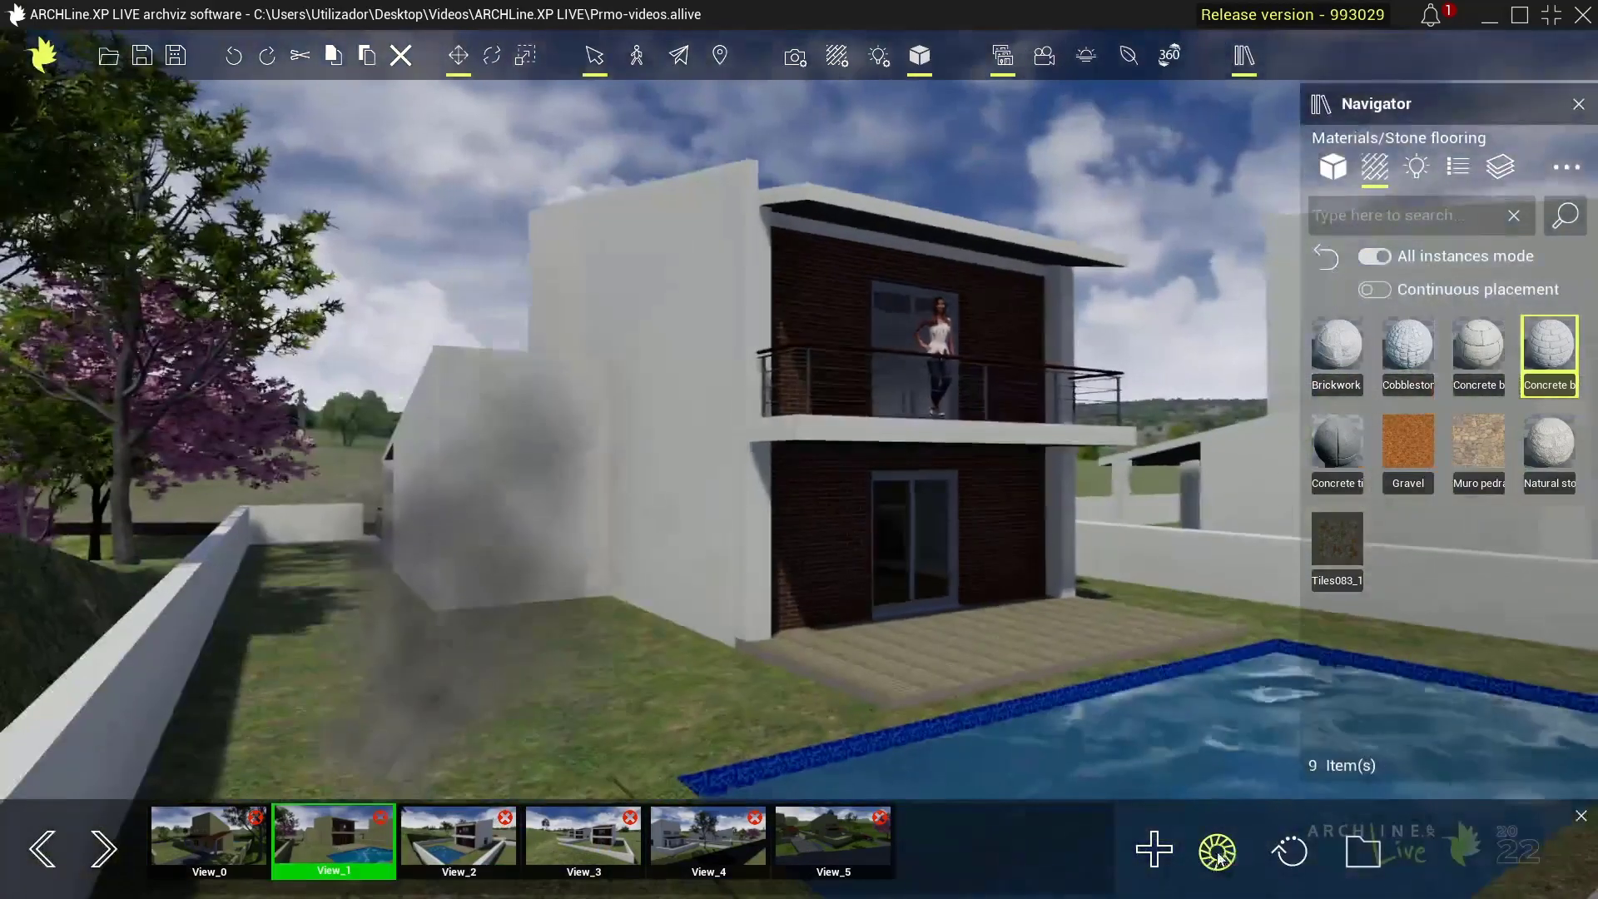
click(212, 841)
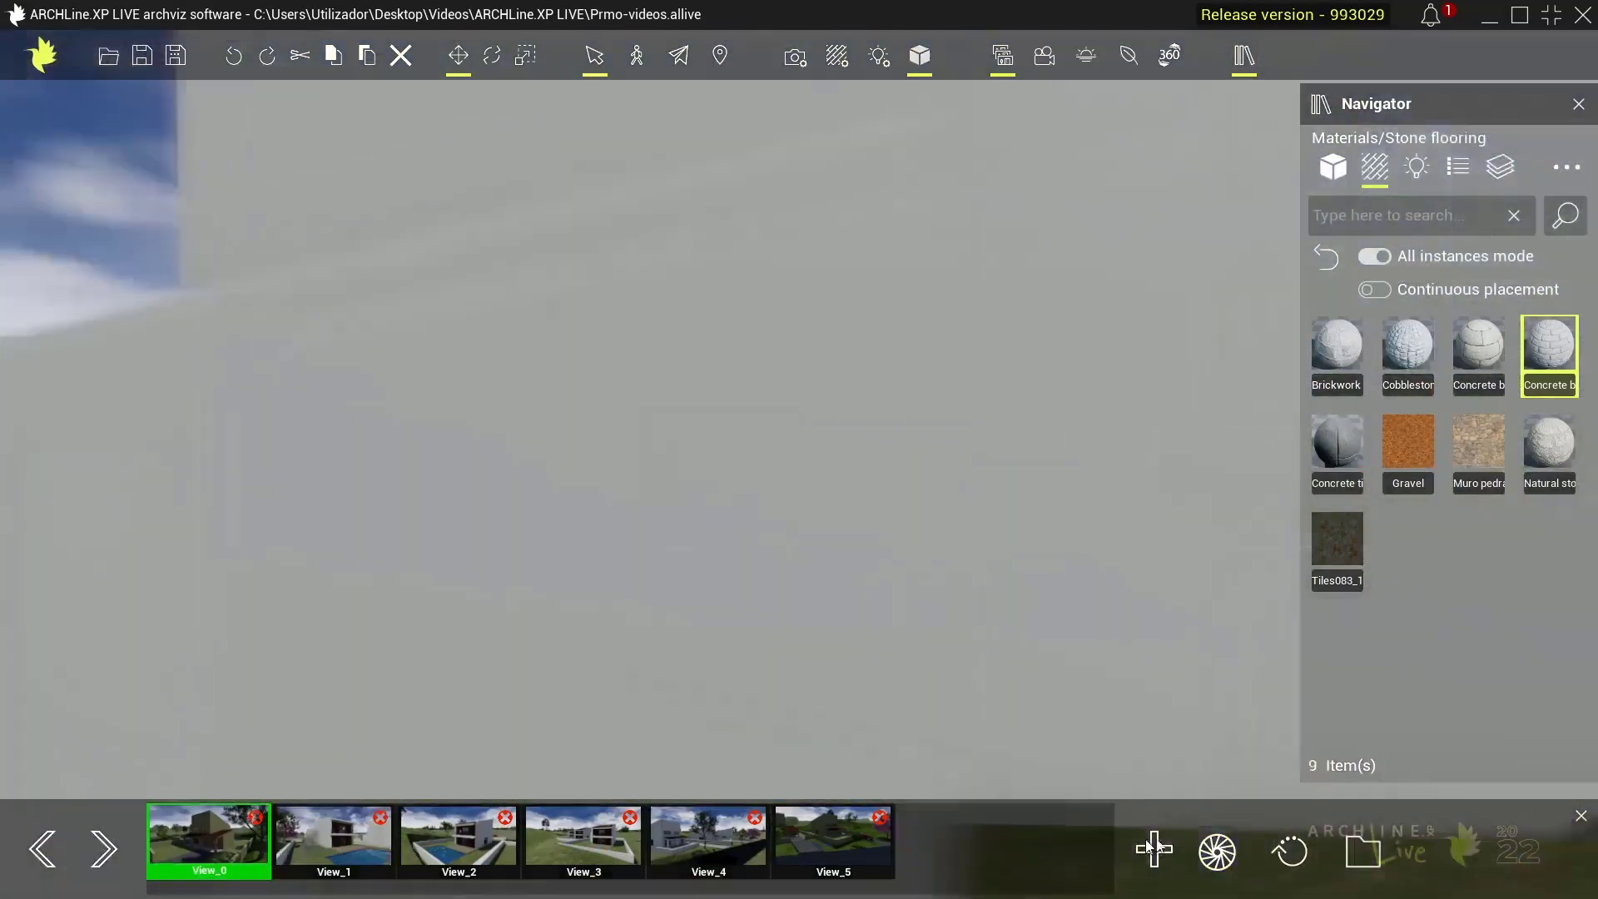
click(1216, 851)
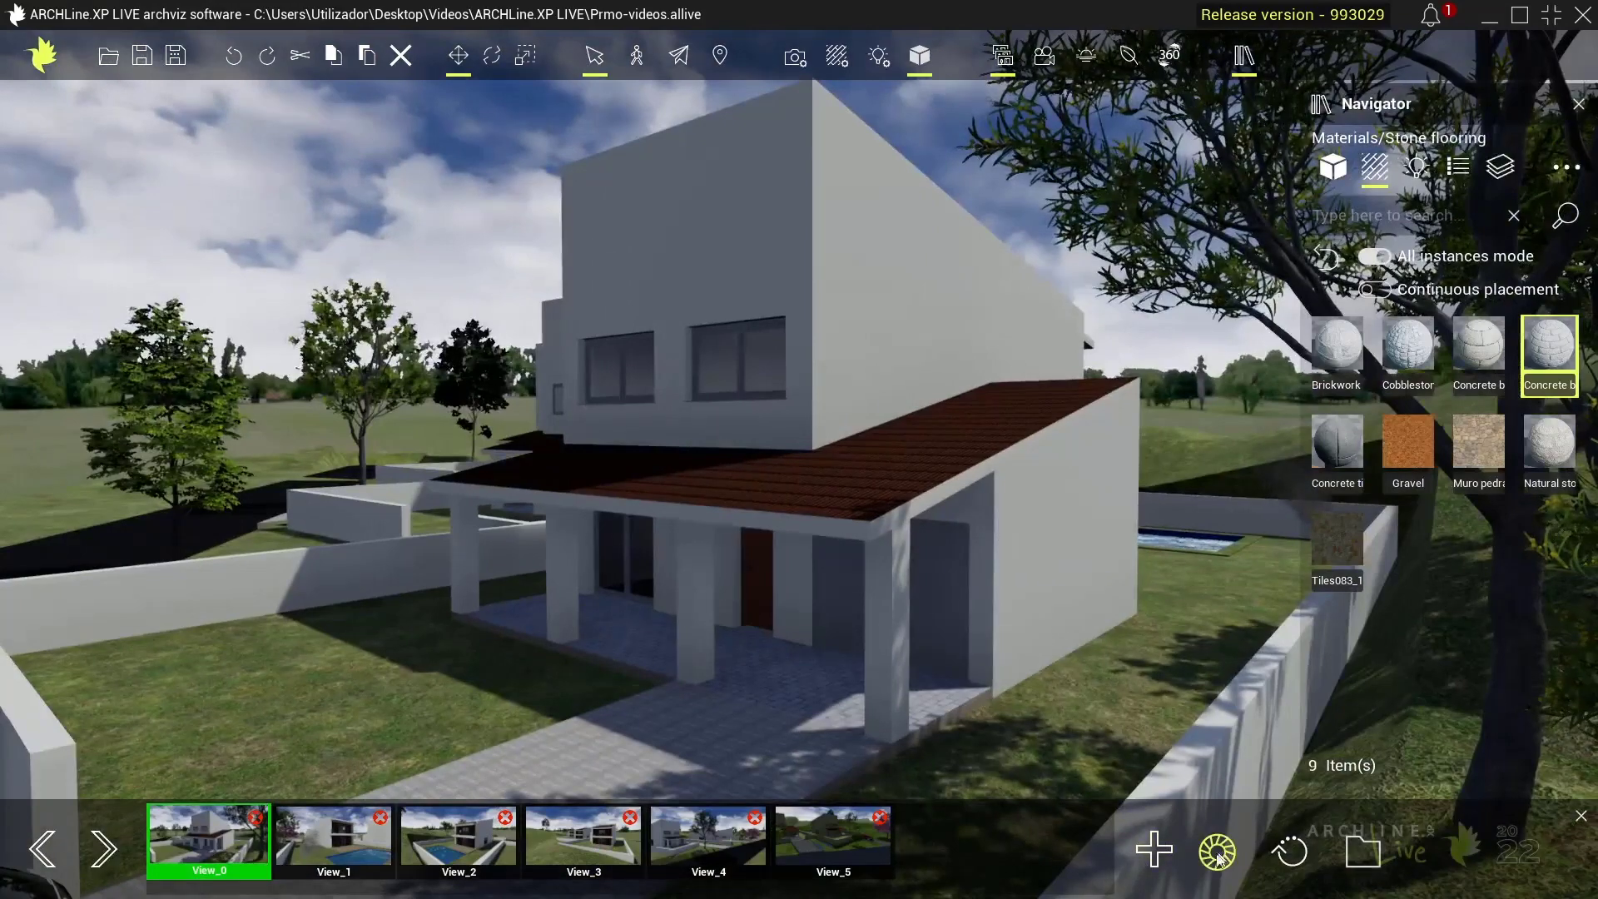
click(856, 869)
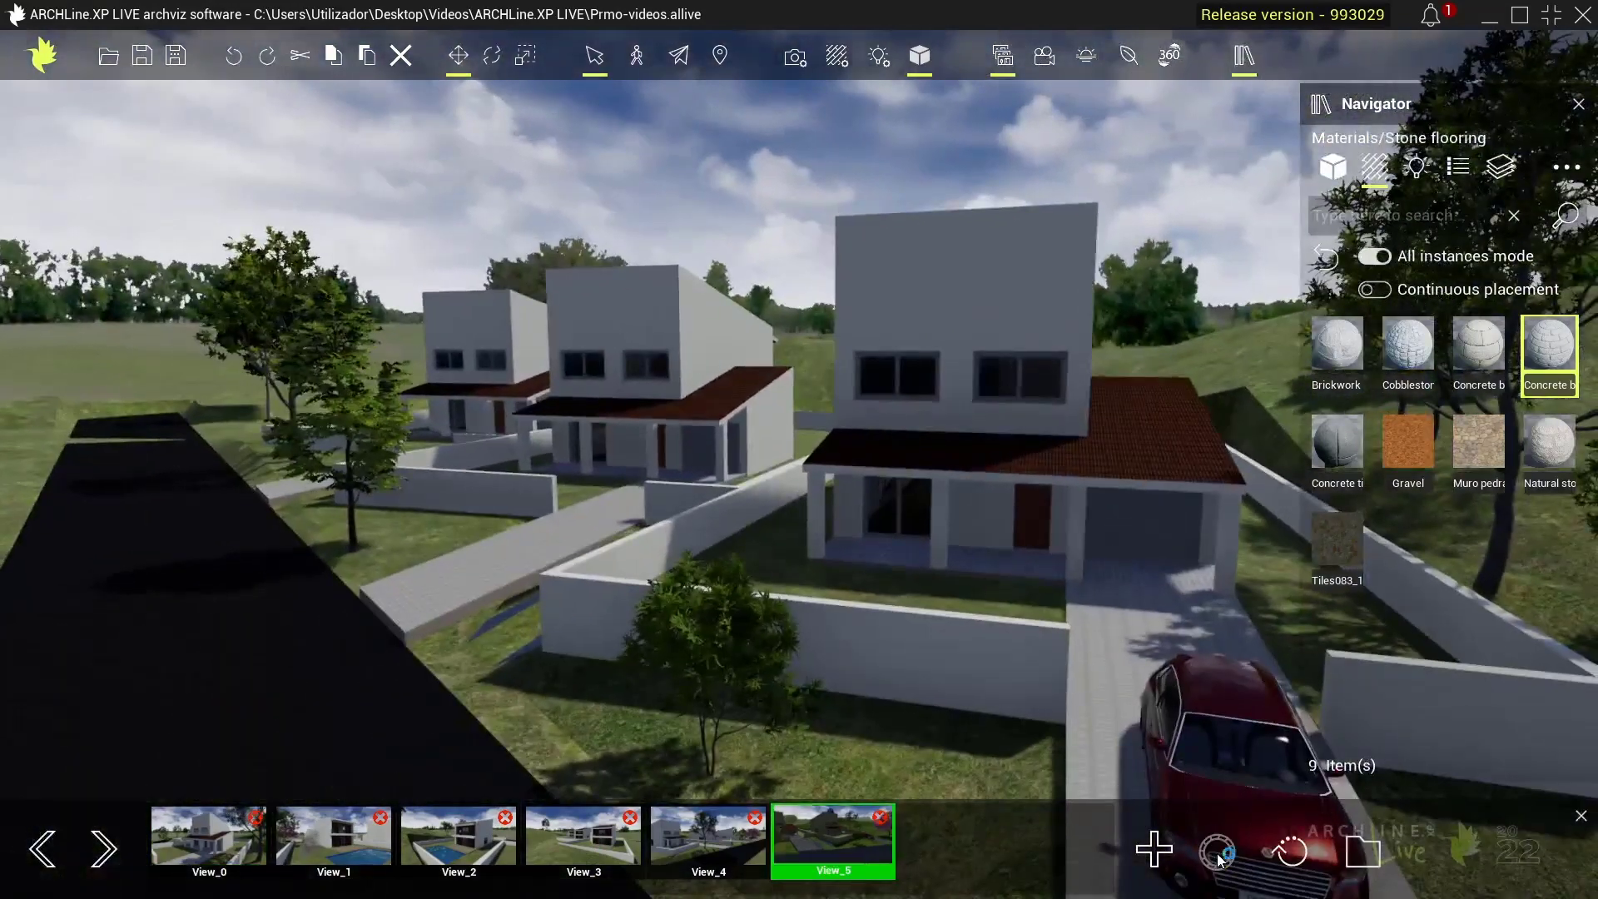
click(1217, 853)
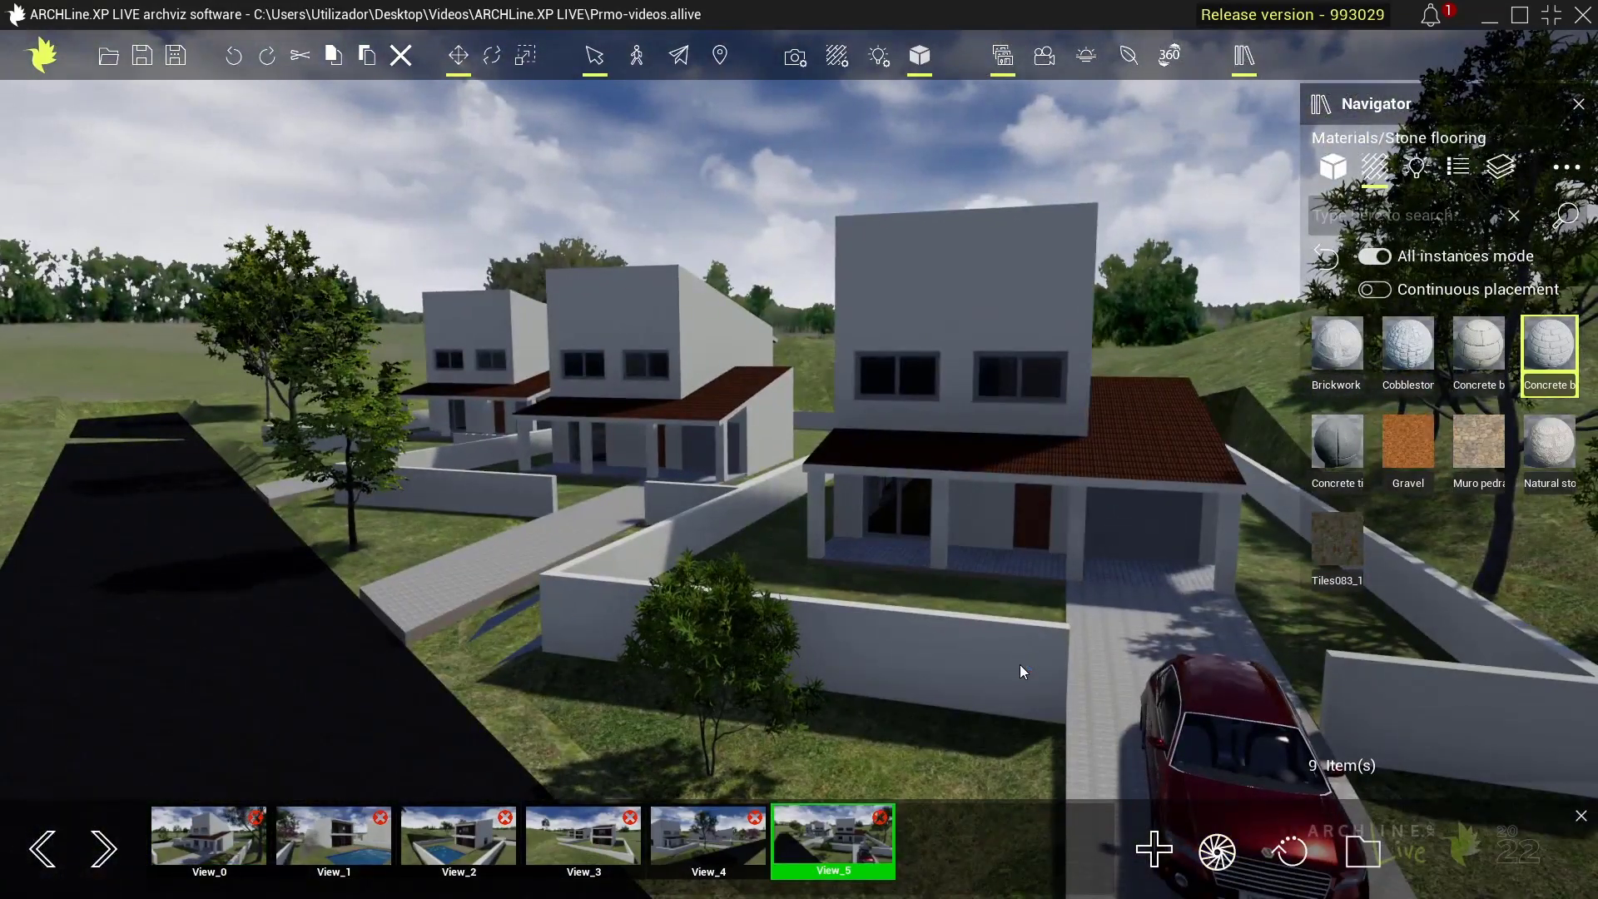